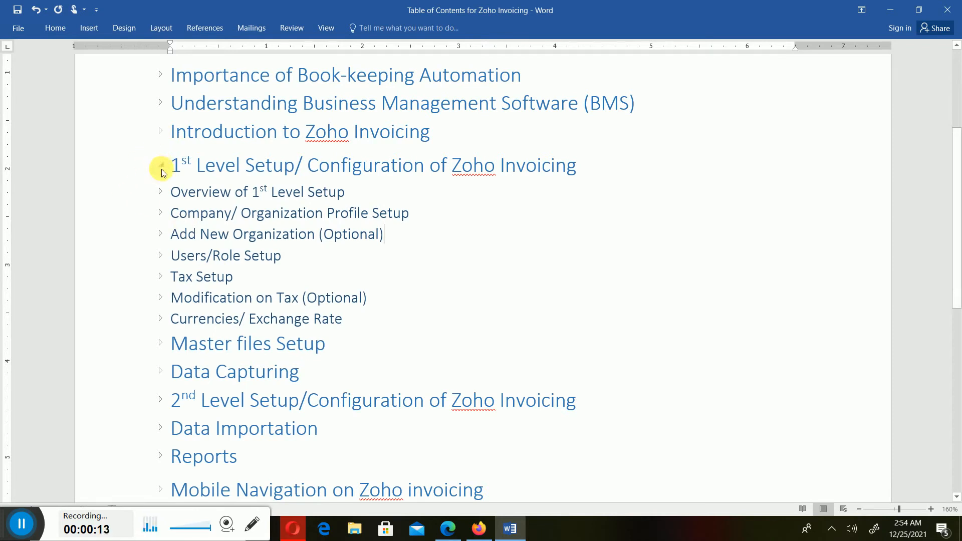
# - Collapse the 1st Level Setup heading and expand Master files Setup to show its nine subheadings
pyautogui.click(162, 168)
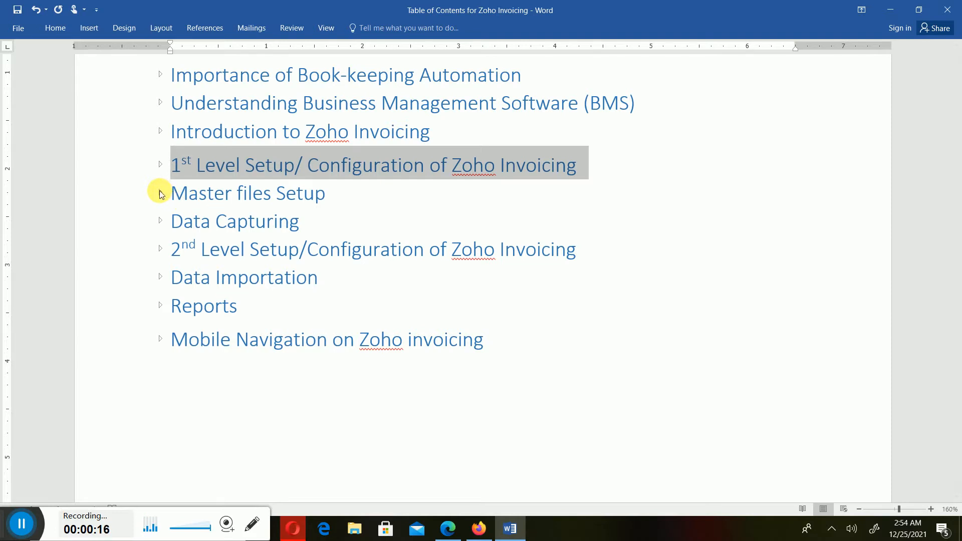
pyautogui.click(161, 195)
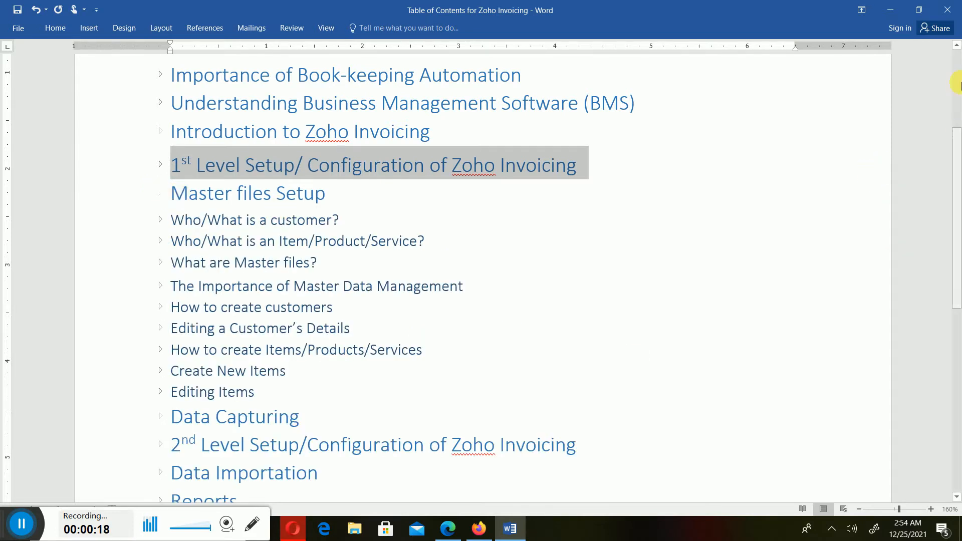
# - Set Word aside and go back from the exchange rate settings to the All Invoices list
pyautogui.click(890, 10)
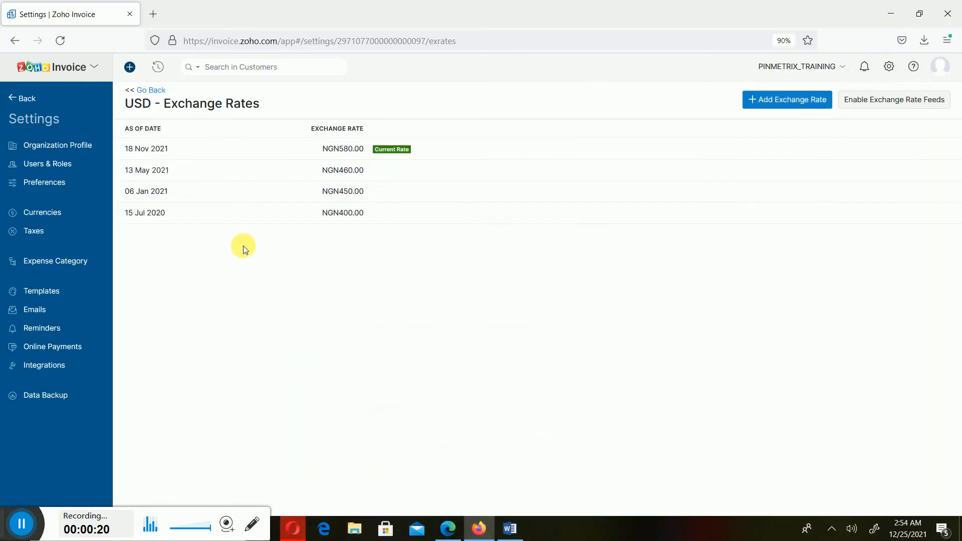
pyautogui.click(26, 102)
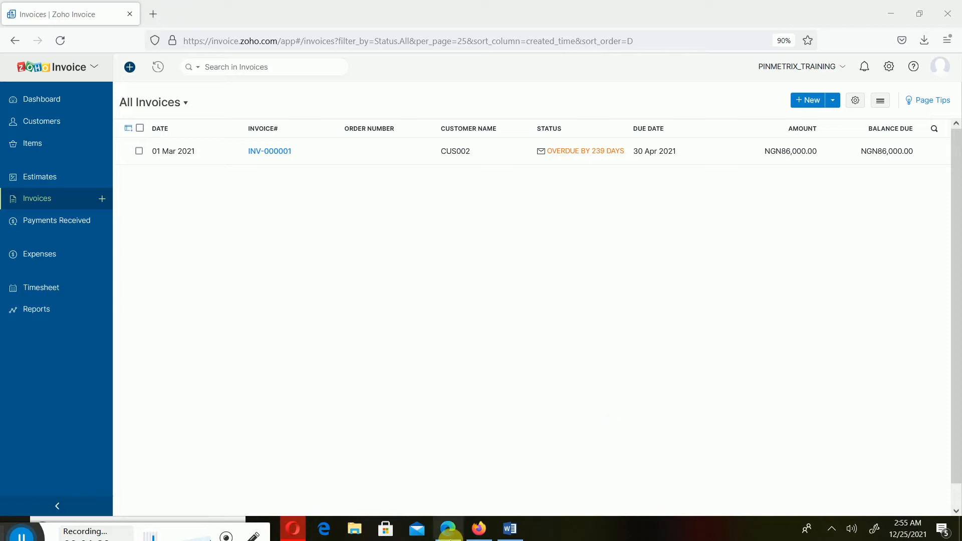
# - Bring Word back and expand the 'What are Master files?' heading to show its definition
pyautogui.click(509, 530)
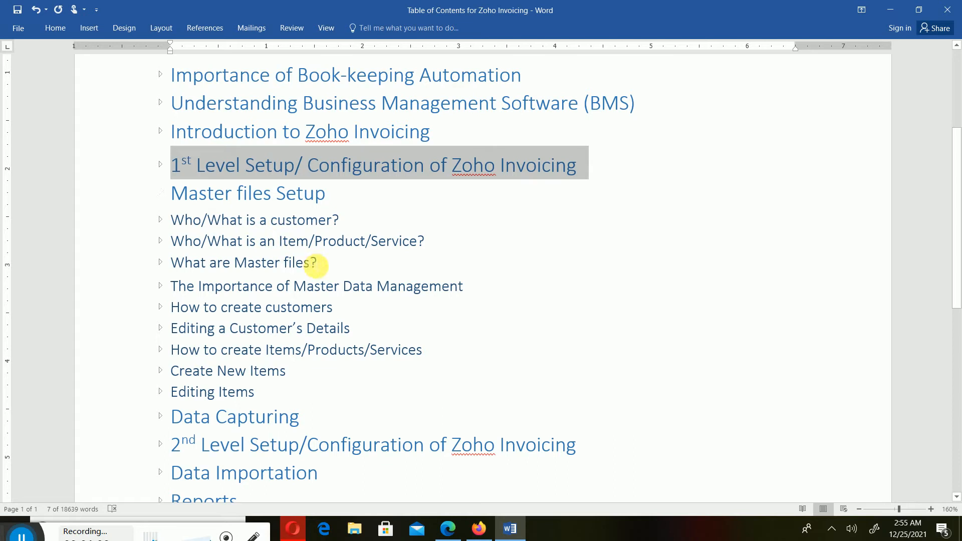
pyautogui.click(160, 263)
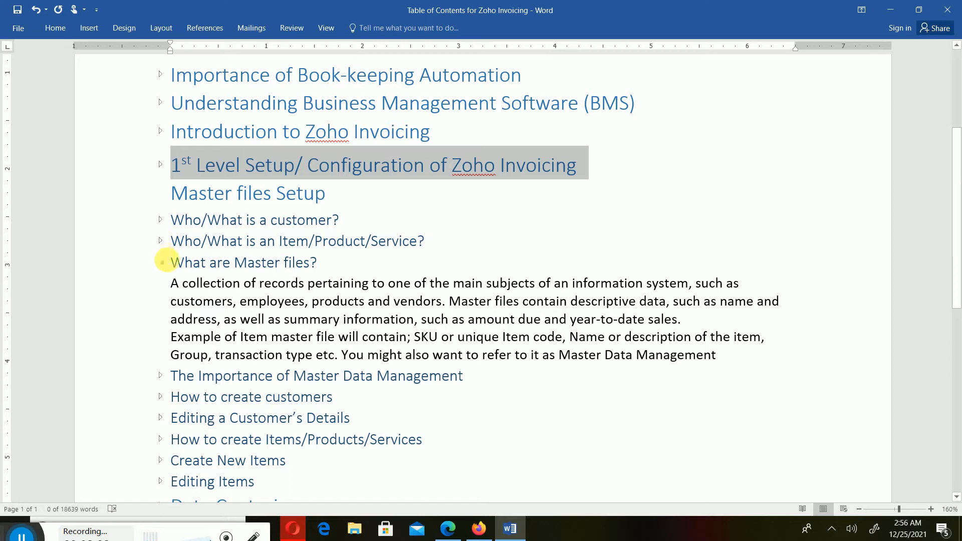
# - Collapse 'What are Master files?' and minimize Word so the All Invoices list shows
pyautogui.click(162, 264)
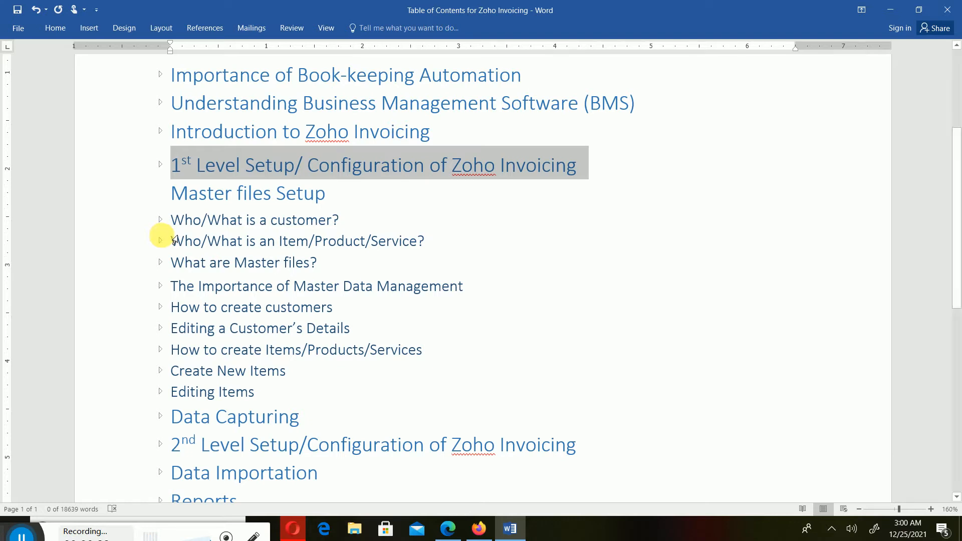
pyautogui.click(893, 8)
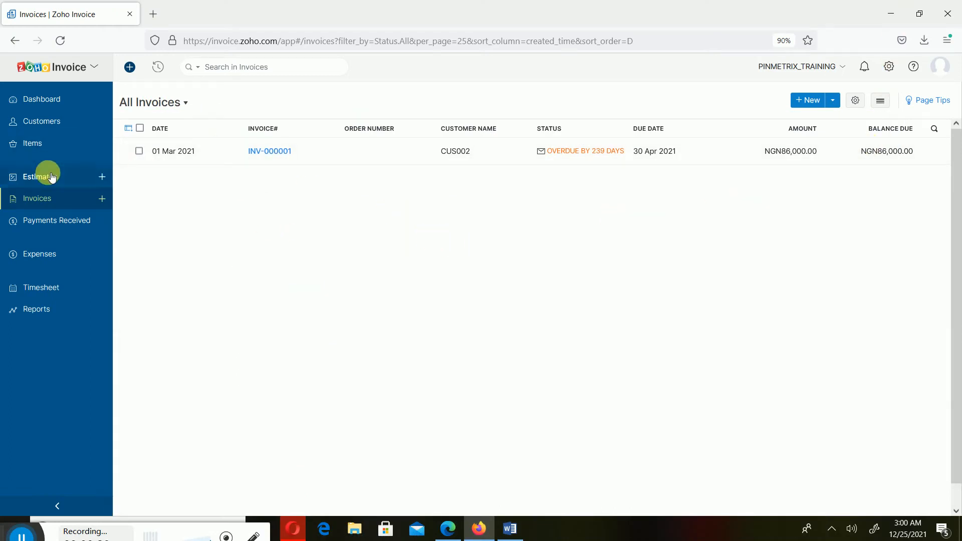
# - Open the Active Customers list showing CUS002 and CUS001
pyautogui.click(43, 121)
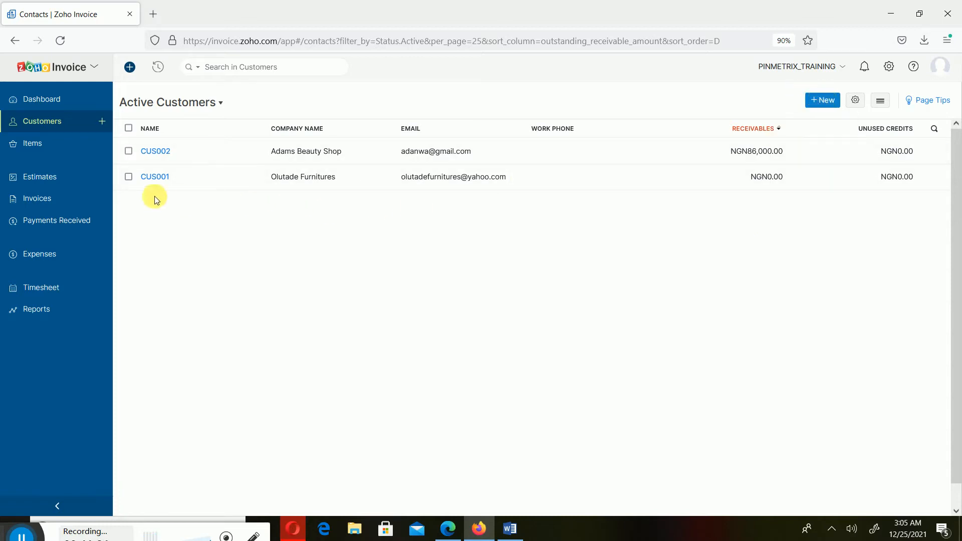
# - Open a blank New Customer form with currency preset to NGN- Nigeria Naira
pyautogui.click(823, 102)
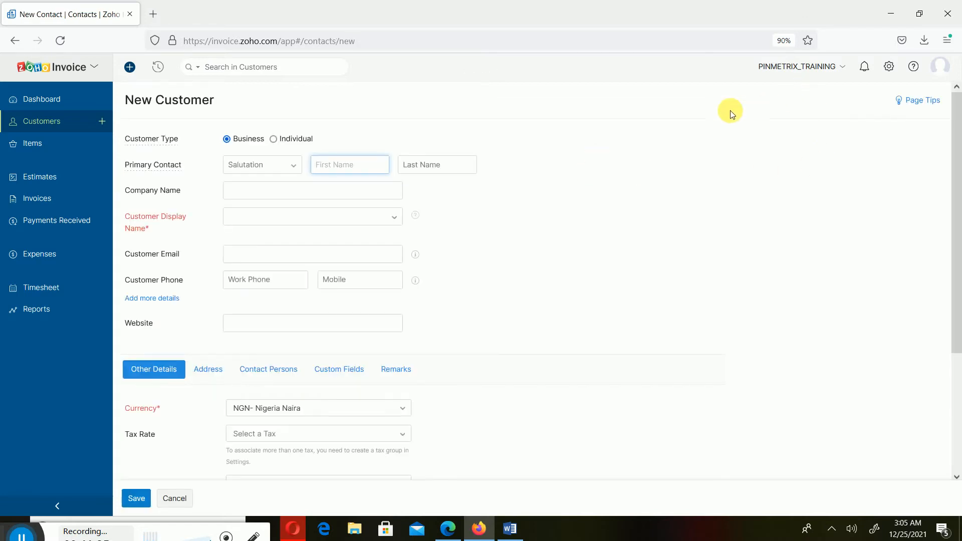
# - Cancel the New Customer form and return to the Active Customers list
pyautogui.click(176, 499)
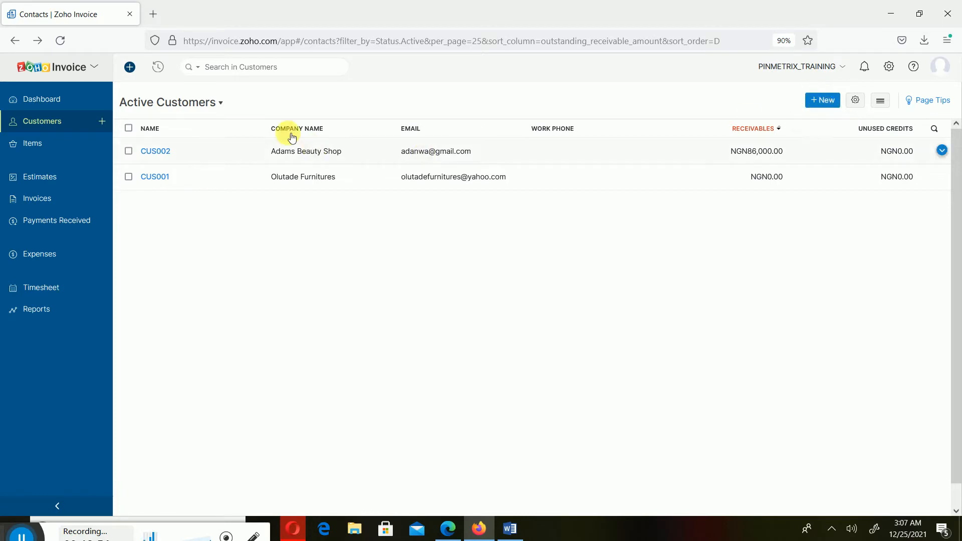
# - Open and dismiss the Quick Create menu, then go to the All Items list
pyautogui.click(132, 73)
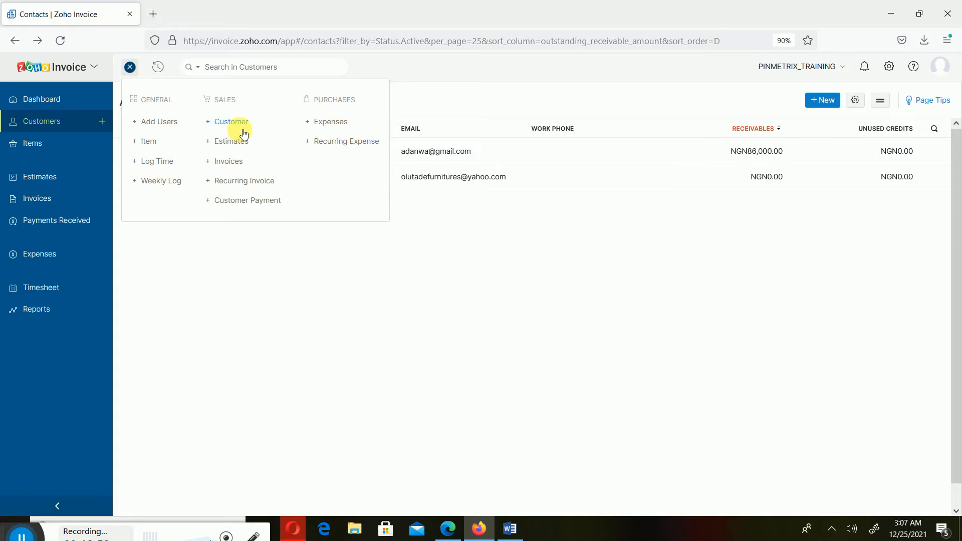
pyautogui.click(326, 251)
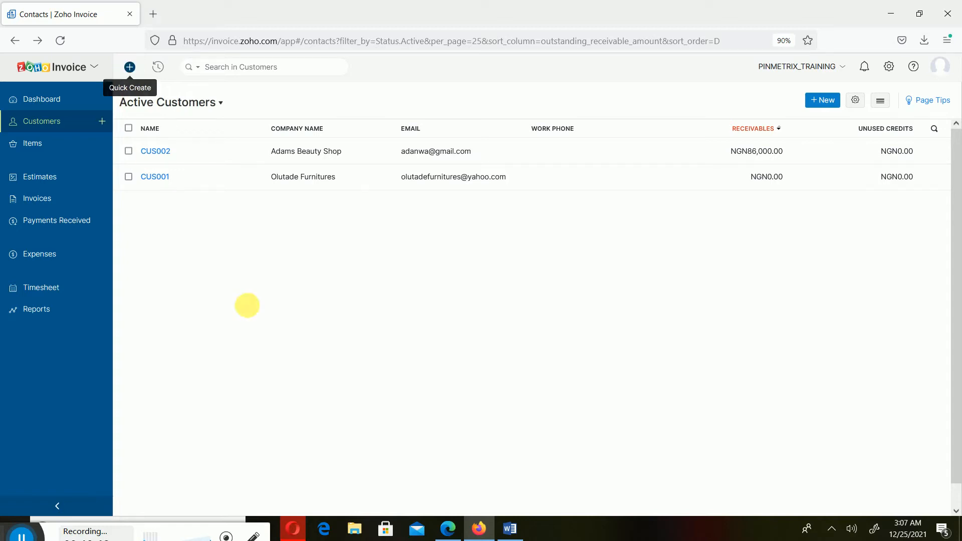
pyautogui.click(52, 144)
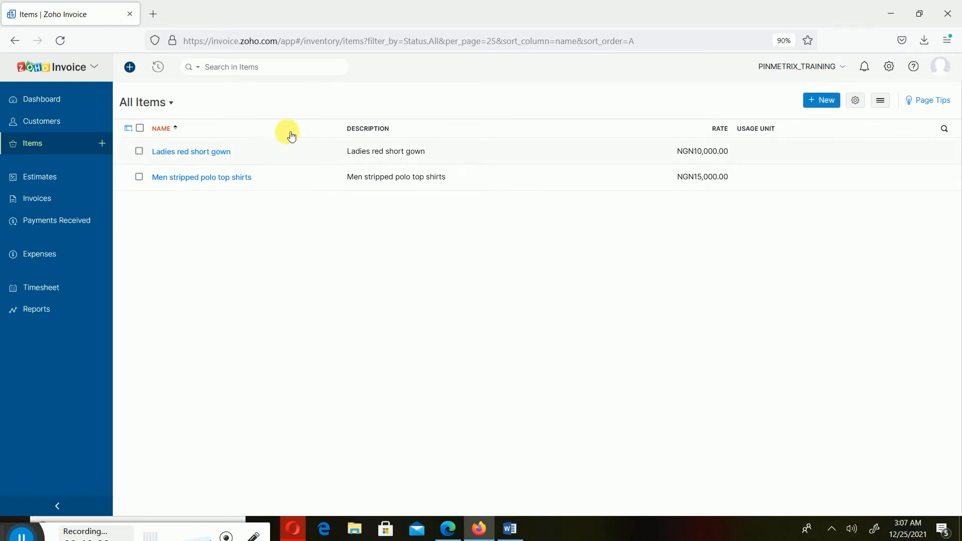
pyautogui.click(131, 68)
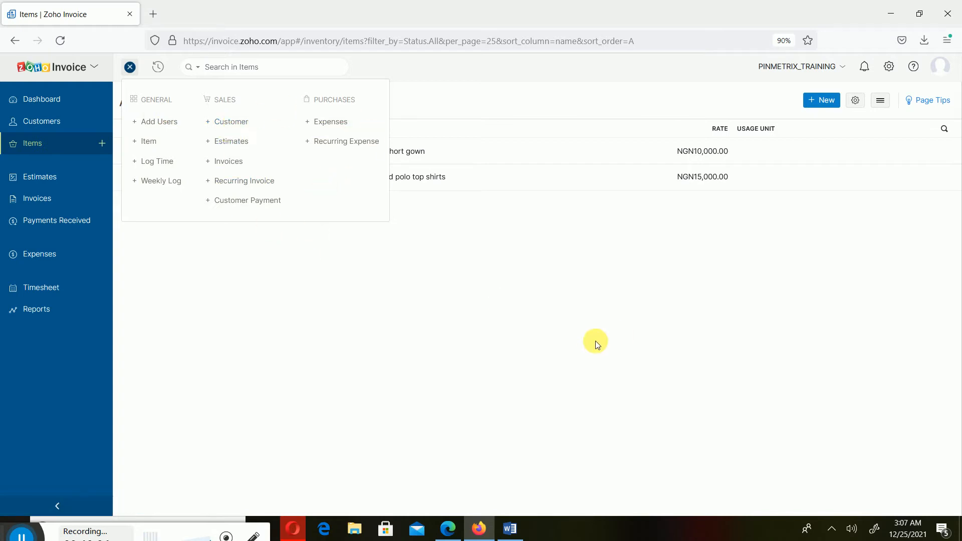
pyautogui.click(453, 317)
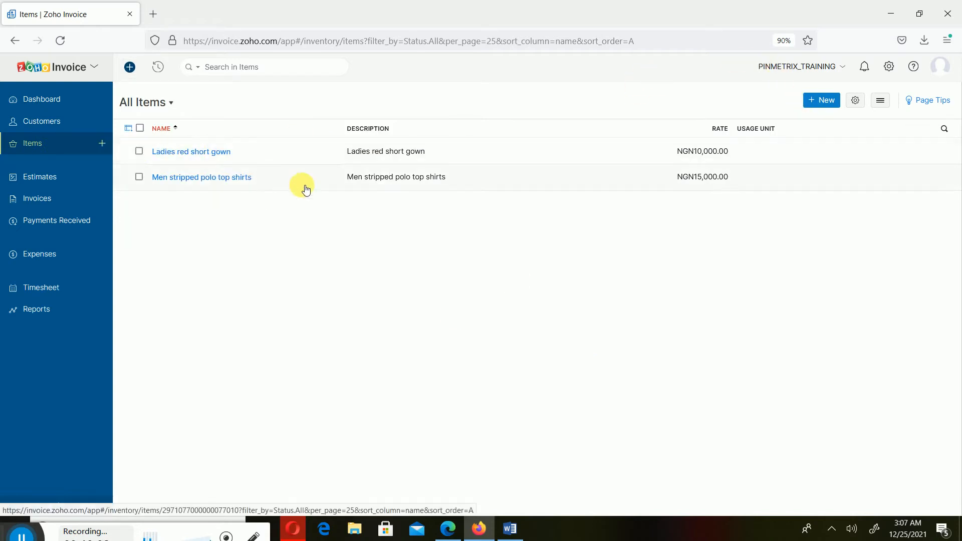
# - Go to Customers and open a blank New Customer form with + New
pyautogui.click(74, 121)
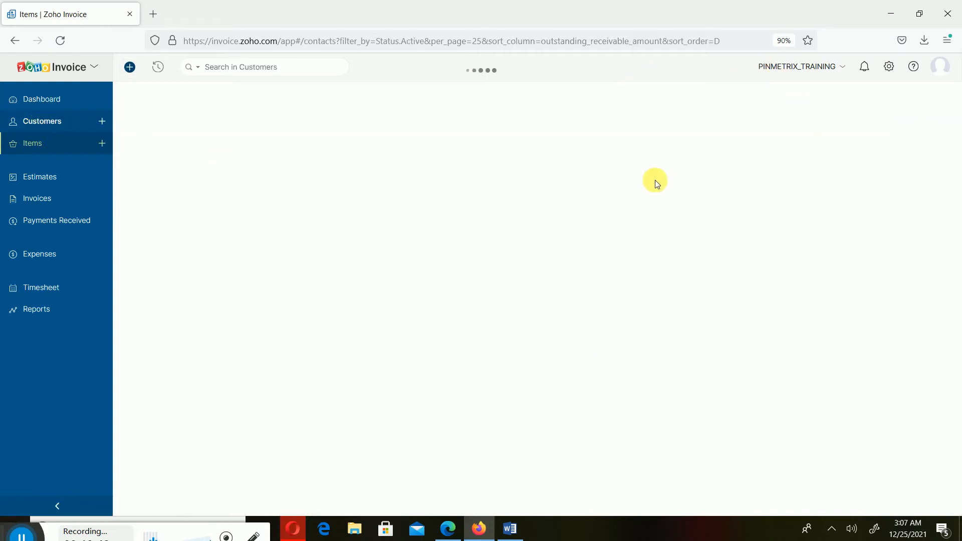
pyautogui.click(823, 99)
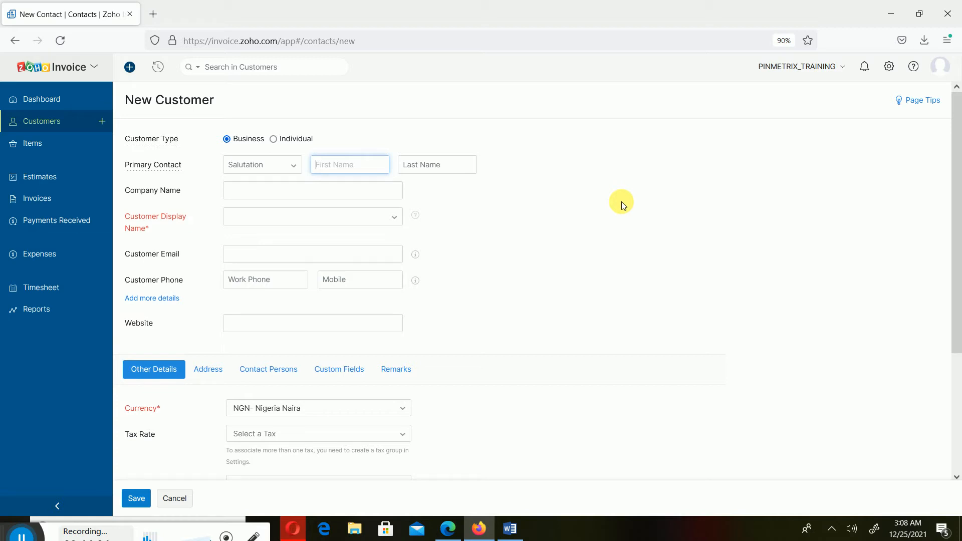
pyautogui.click(306, 139)
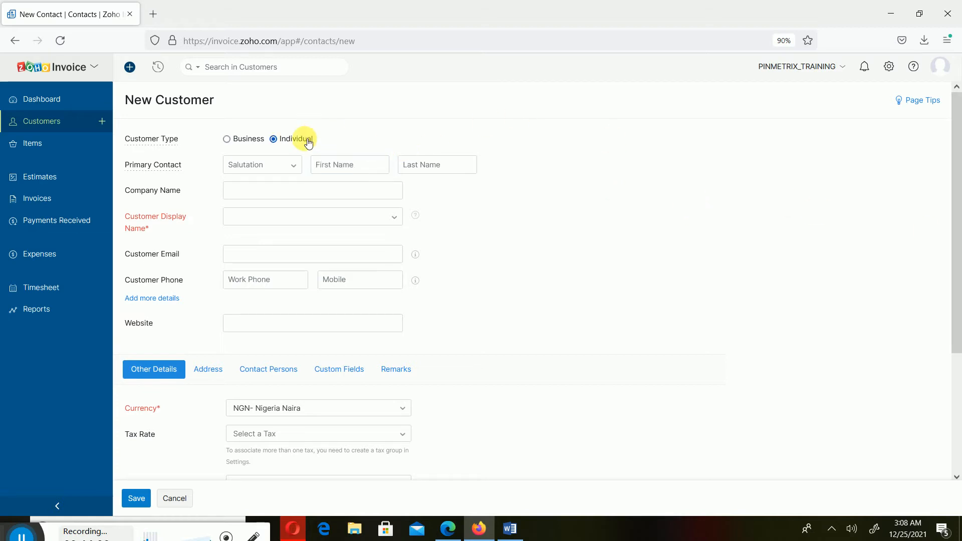
pyautogui.click(250, 139)
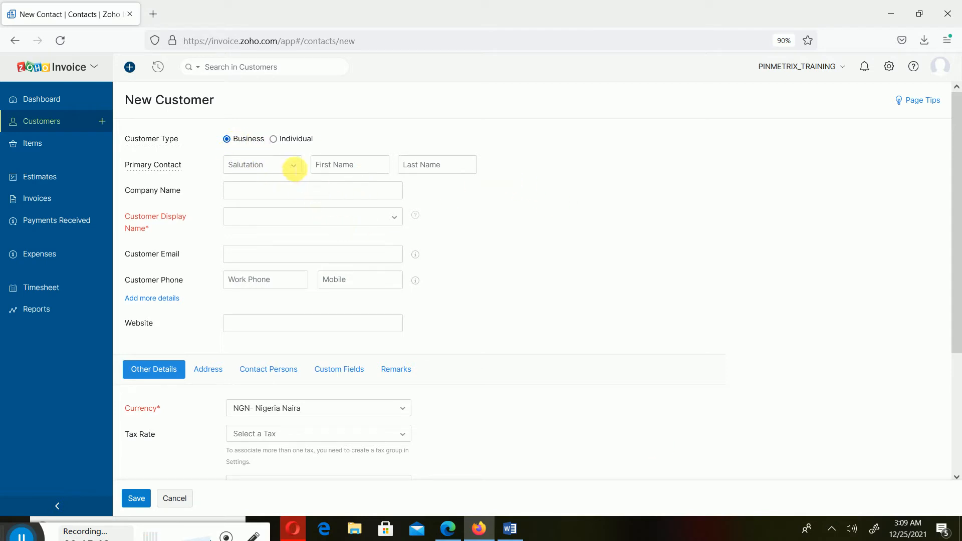
# - Set the contact's salutation to Mr., enter their first name, and leave the last name blank
pyautogui.click(289, 166)
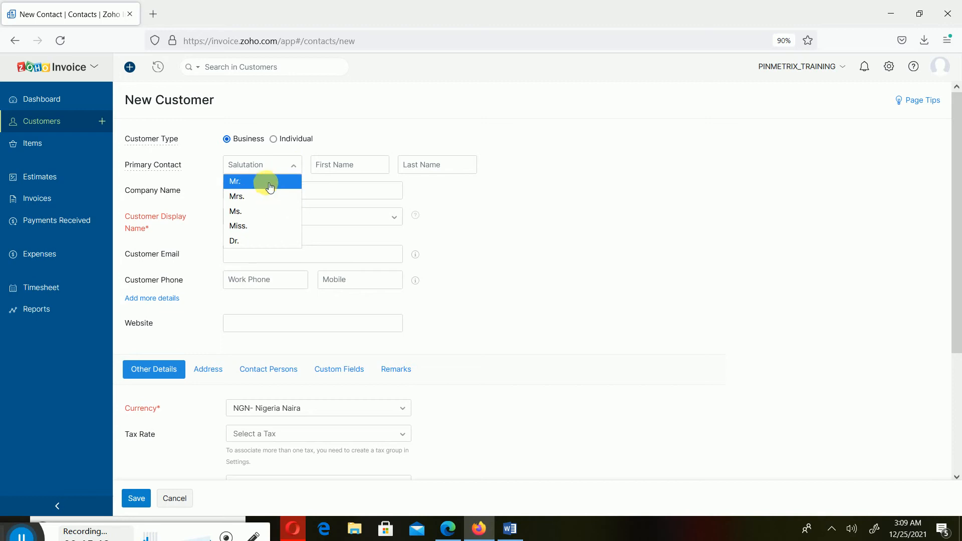
pyautogui.click(264, 181)
pyautogui.click(369, 165)
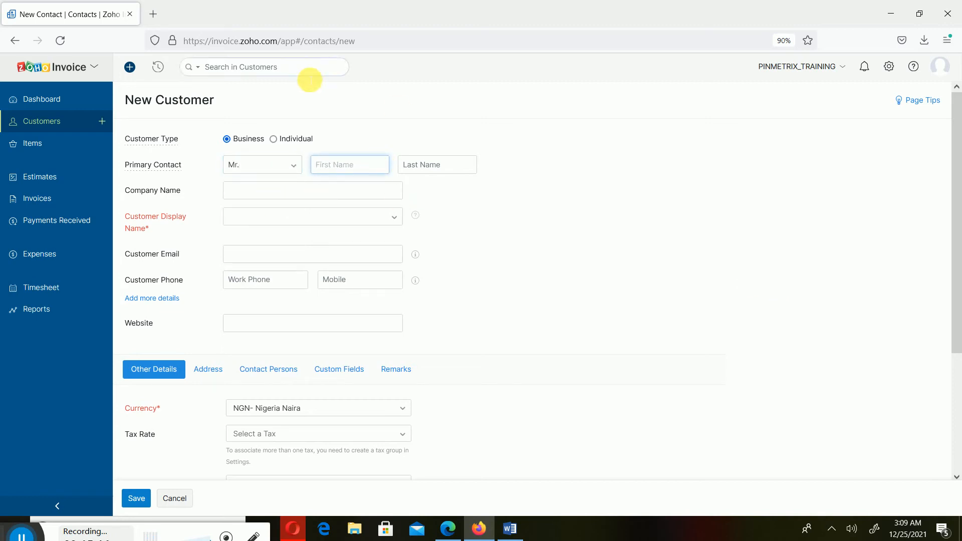
pyautogui.write('Yemi')
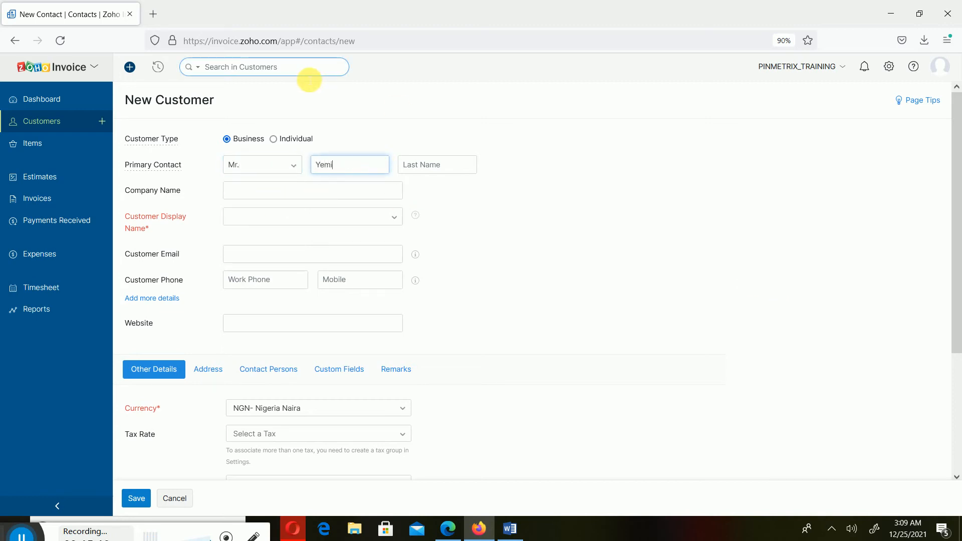
pyautogui.click(448, 164)
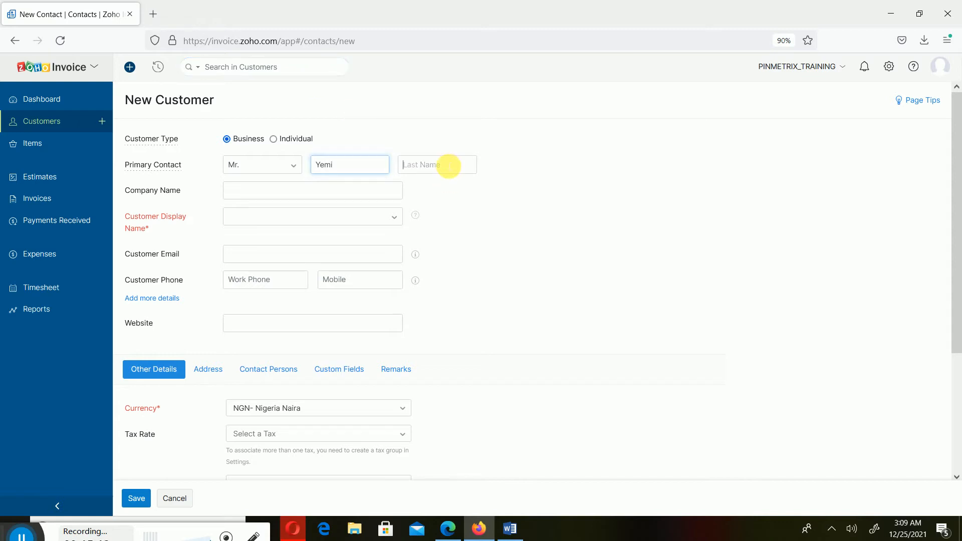
pyautogui.click(600, 353)
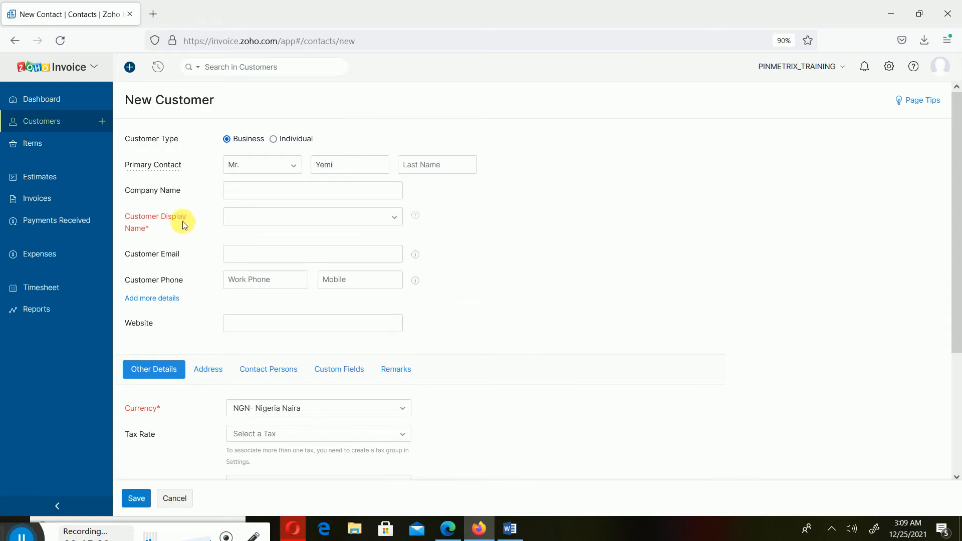
pyautogui.click(242, 195)
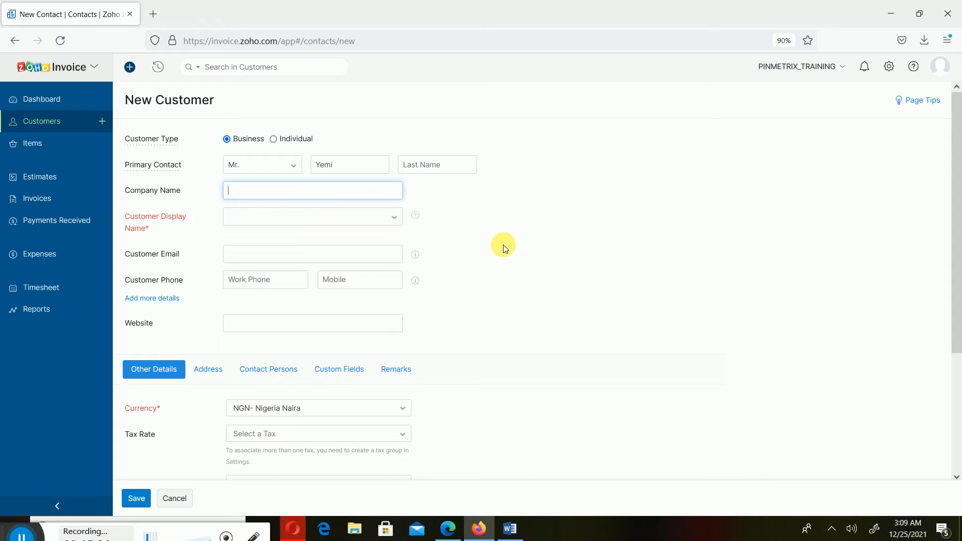
# - Enter Abby Logistics as the new customer's company name
pyautogui.write('Abby Logistics')
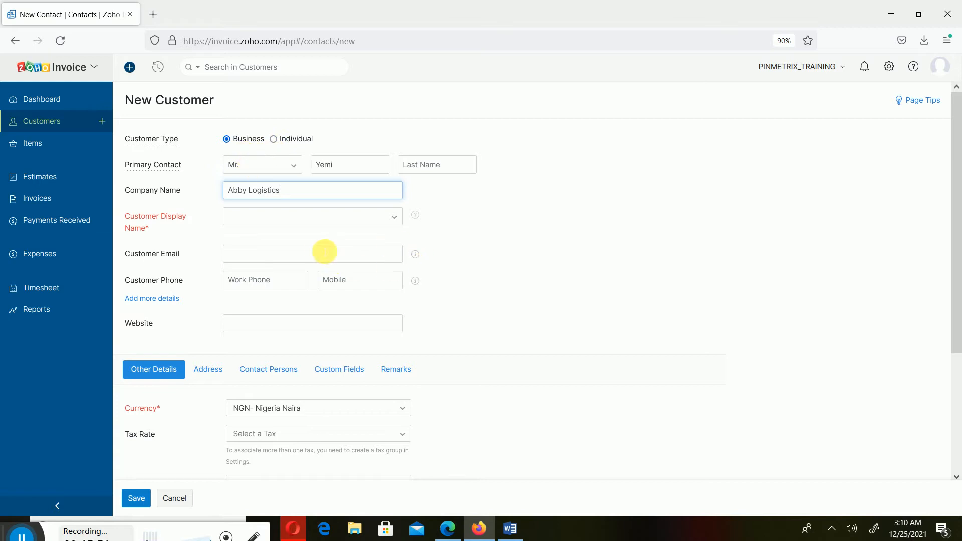
pyautogui.moveTo(155, 164)
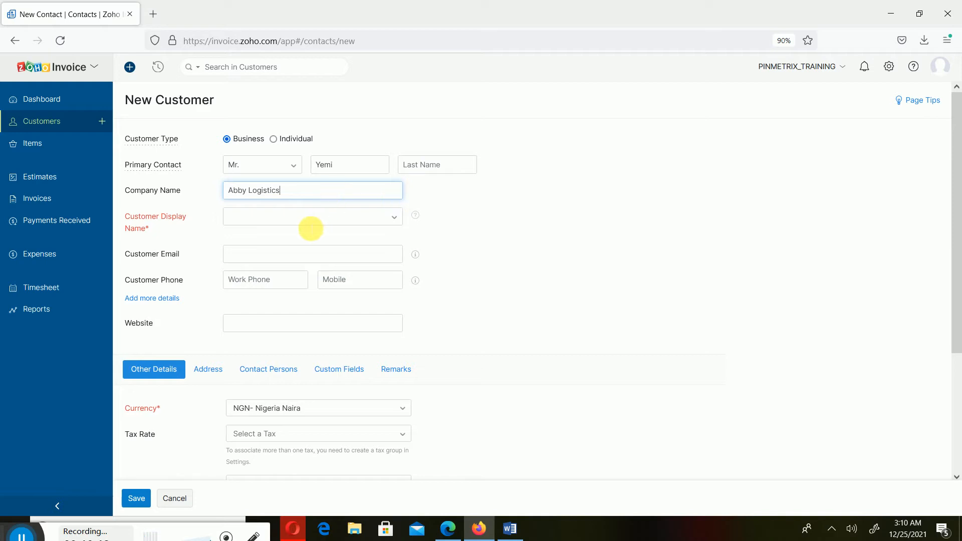
# - Choose Abby Logistics from the suggested display names to match the company name
pyautogui.click(395, 217)
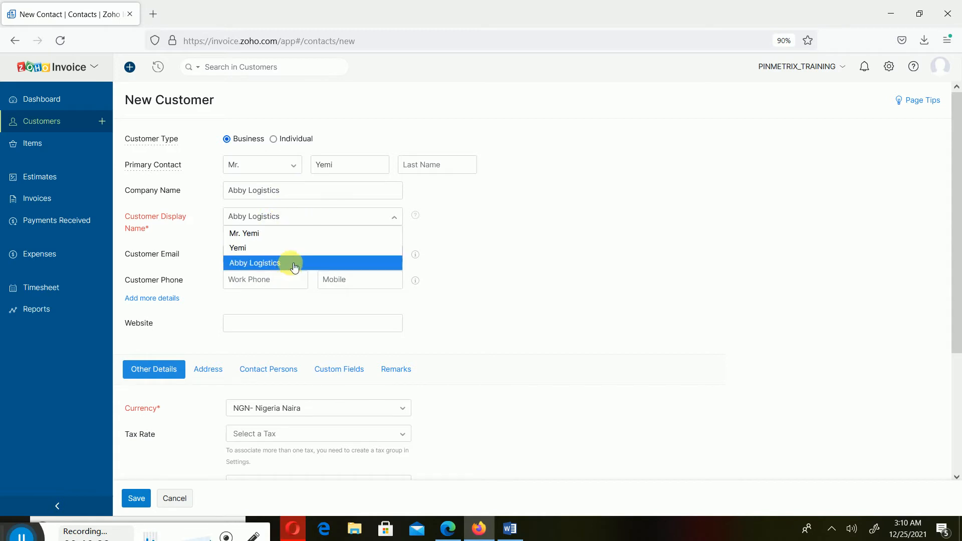
pyautogui.click(537, 314)
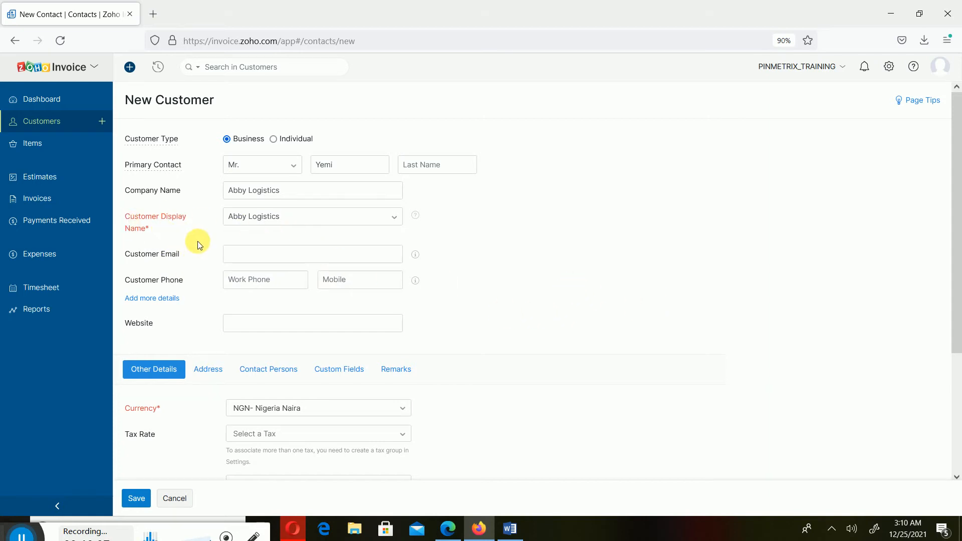
pyautogui.click(306, 220)
# - Replace the display name Abby Logistics with CUS003, removing the stray LAG characters
pyautogui.doubleClick(311, 216)
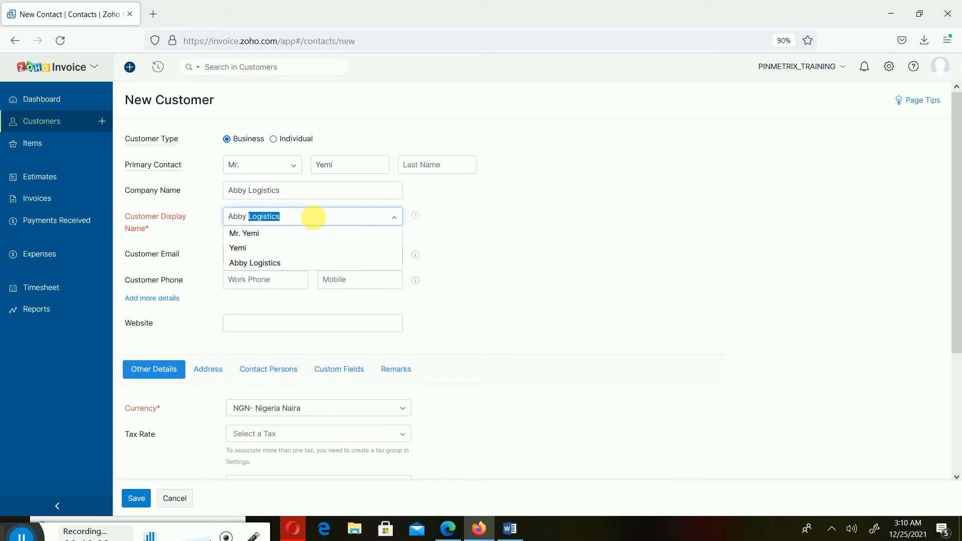
pyautogui.press('BackSpace')
pyautogui.press('BackSpace')
pyautogui.press('BackSpace')
pyautogui.press('BackSpace')
pyautogui.press('BackSpace')
pyautogui.press('BackSpace')
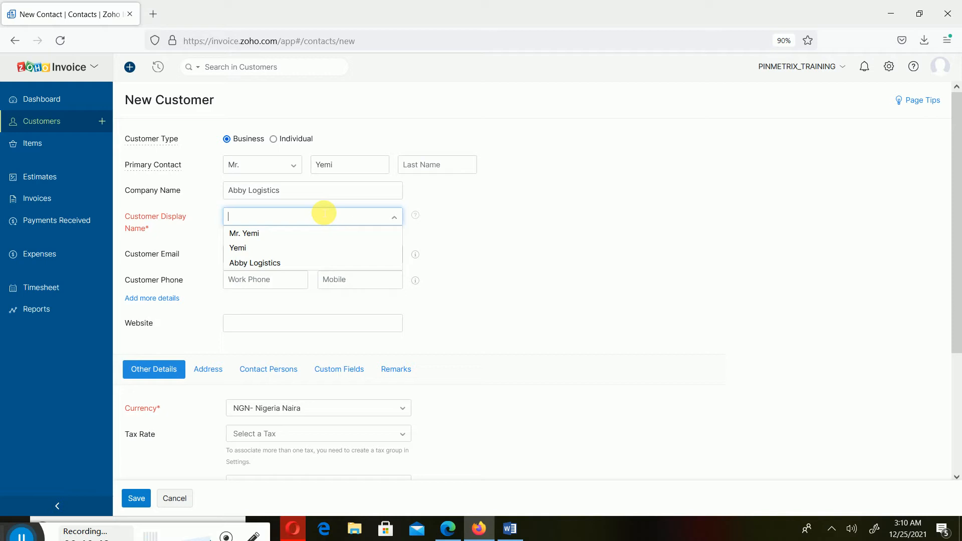
pyautogui.write('CUS')
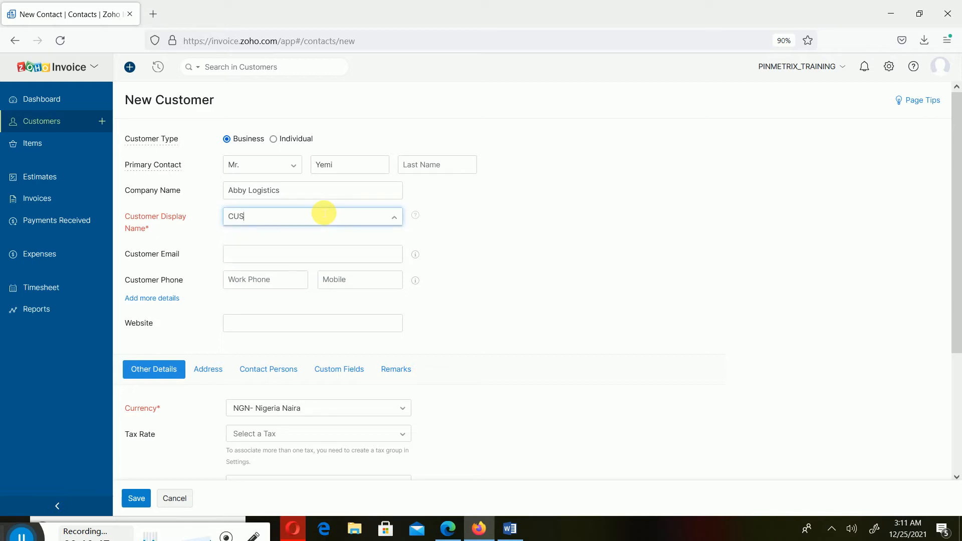
pyautogui.write('003')
pyautogui.write('LAG')
pyautogui.press('BackSpace')
pyautogui.press('BackSpace')
pyautogui.press('BackSpace')
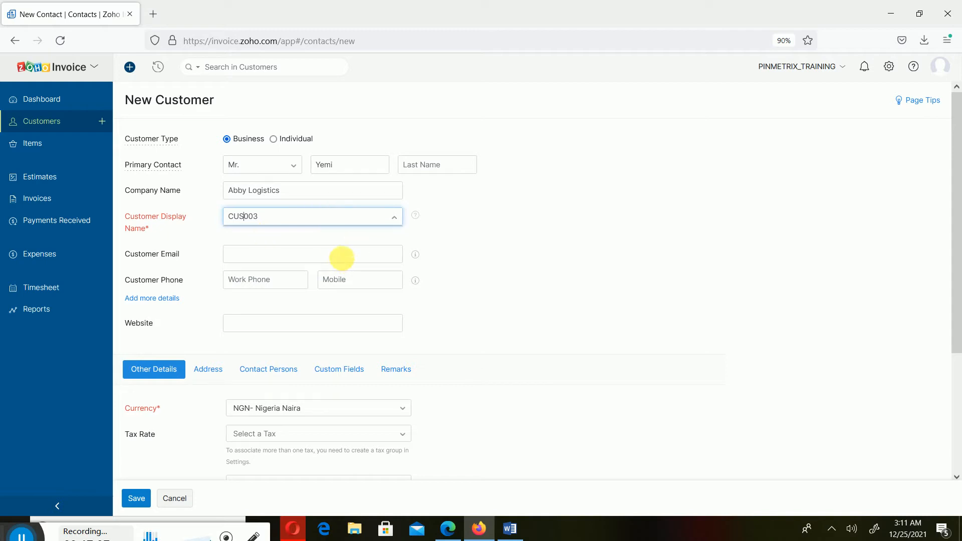
# - Fill in the customer's Gmail e-mail address, fixing the stray and mistyped characters
pyautogui.click(342, 258)
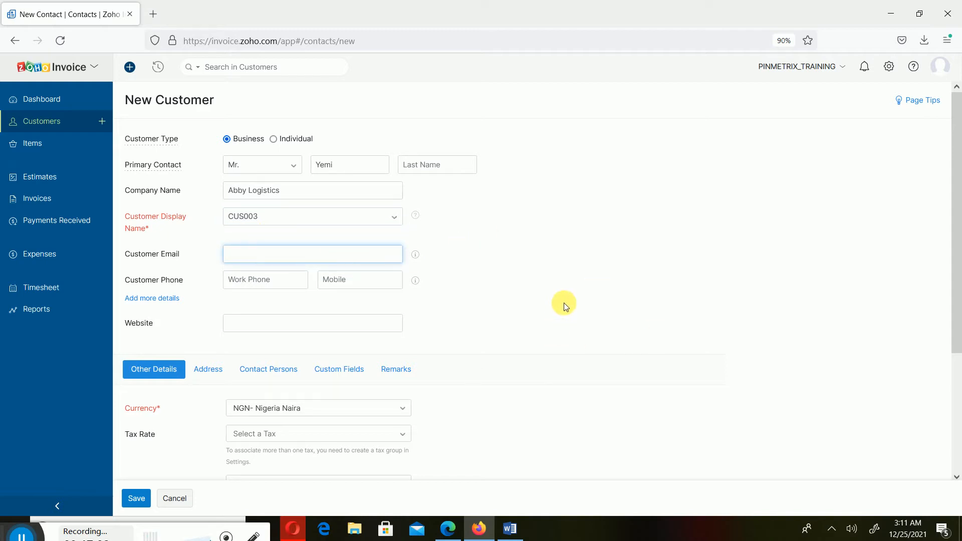
pyautogui.scroll(-2, 410, 272)
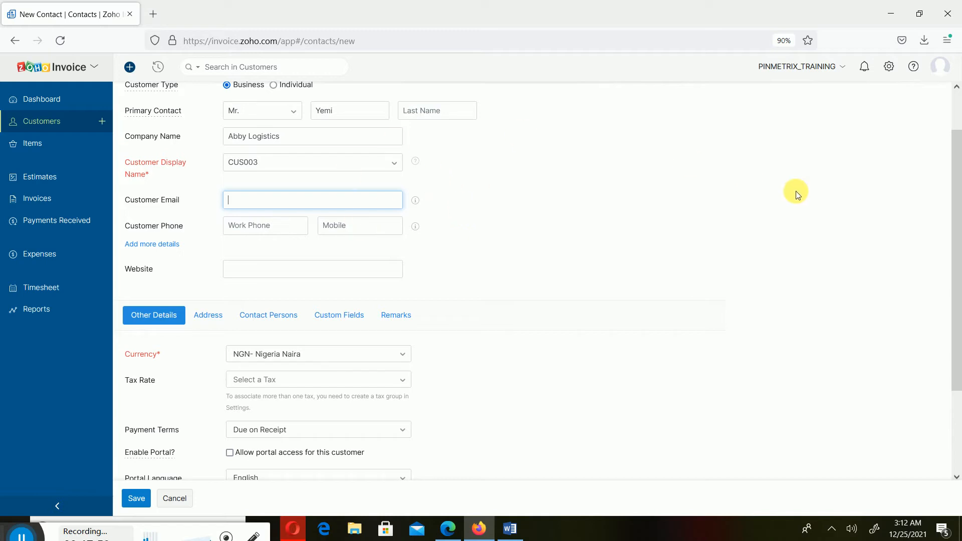
pyautogui.write('S')
pyautogui.press('BackSpace')
pyautogui.scroll(2, 727, 274)
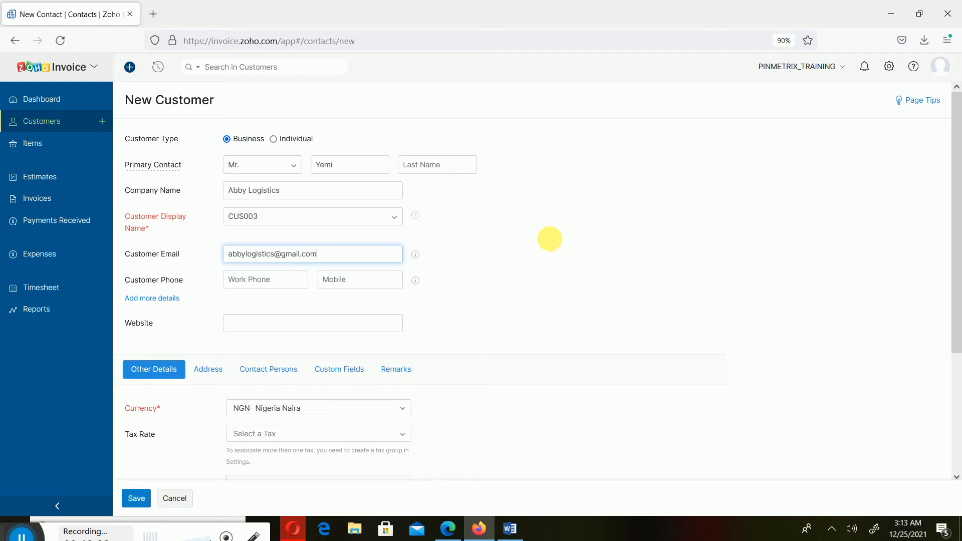
pyautogui.hotkey('alt', 'Tab')
pyautogui.click(552, 246)
pyautogui.click(283, 317)
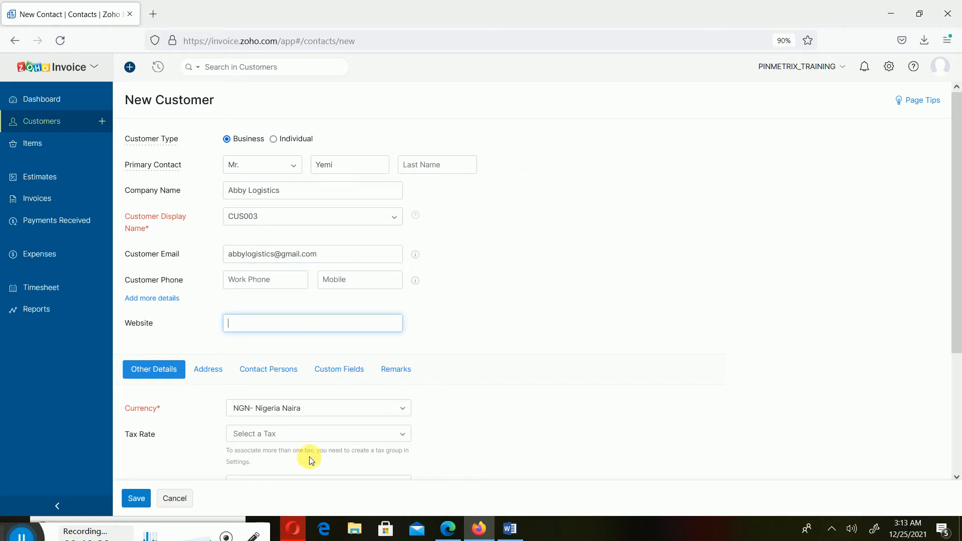
pyautogui.scroll(-1, 299, 462)
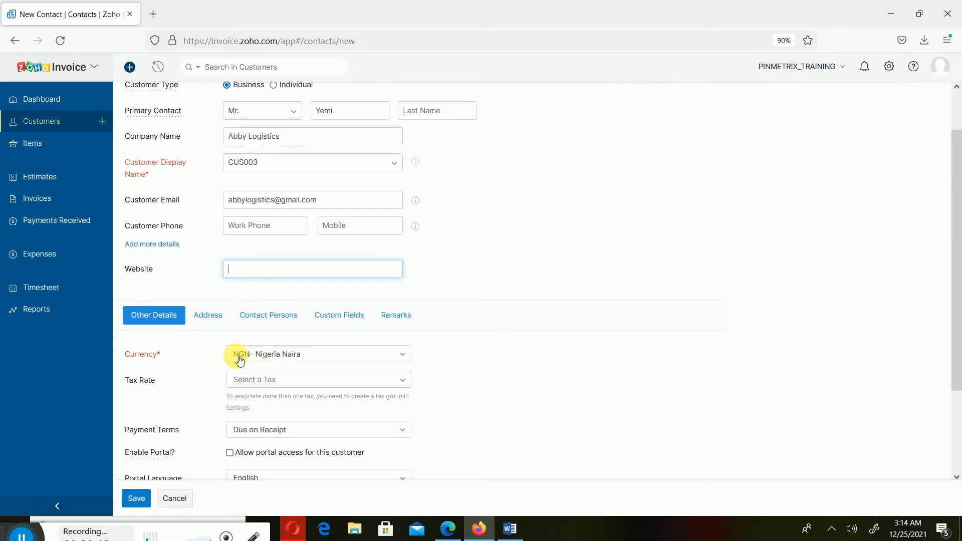
pyautogui.scroll(-2, 294, 390)
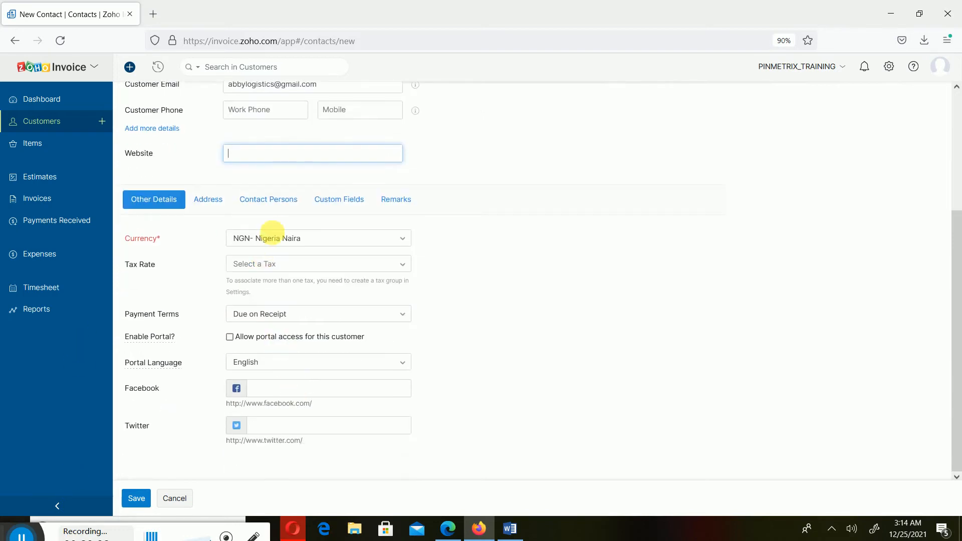
# - Pick VAT [7.5%] from the tax rate list for Abby Logistics
pyautogui.click(286, 269)
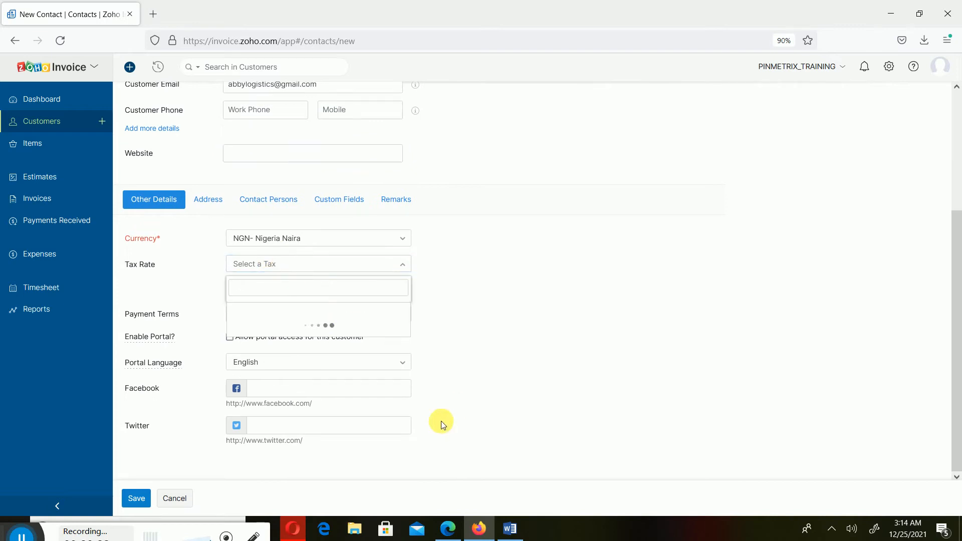
pyautogui.click(281, 311)
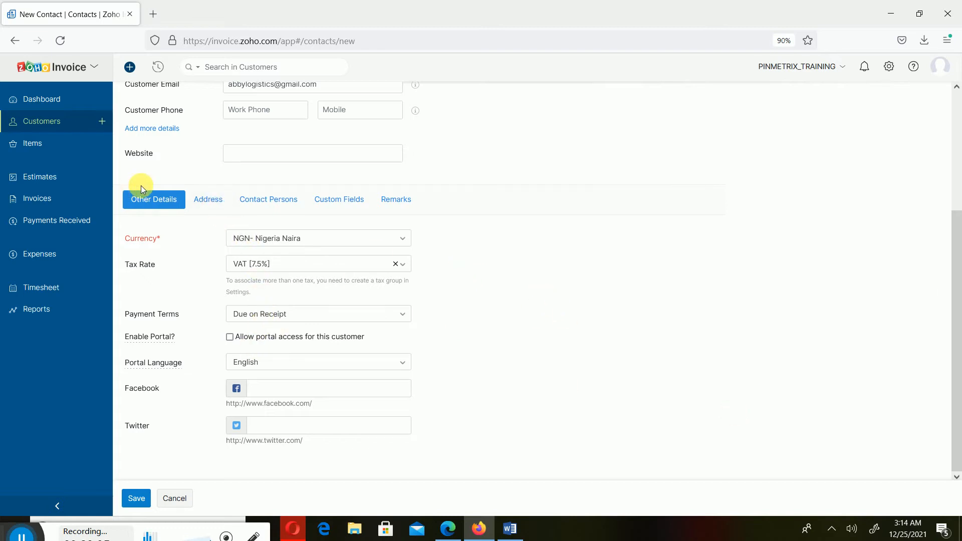
# - Switch to the Address section and look over the empty billing and shipping fields
pyautogui.click(208, 199)
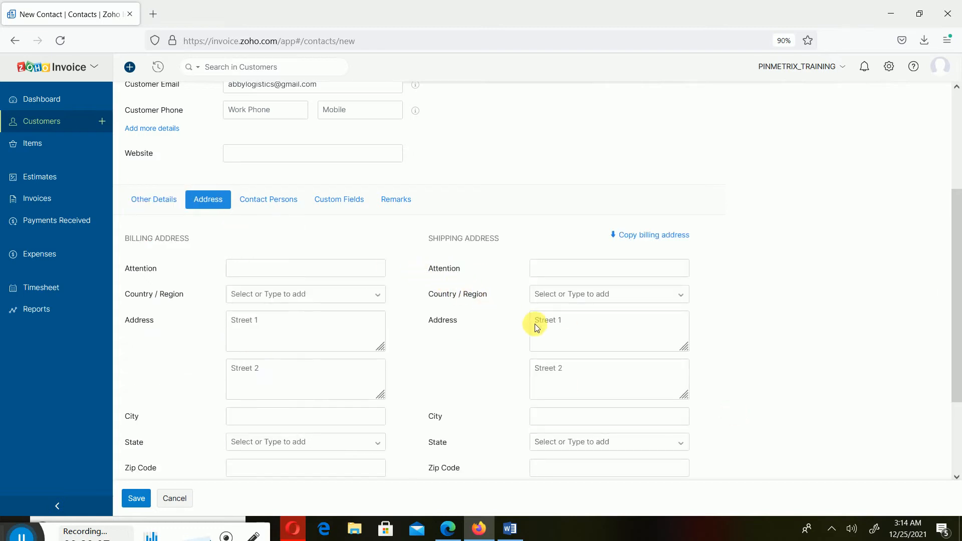
pyautogui.scroll(-3, 354, 421)
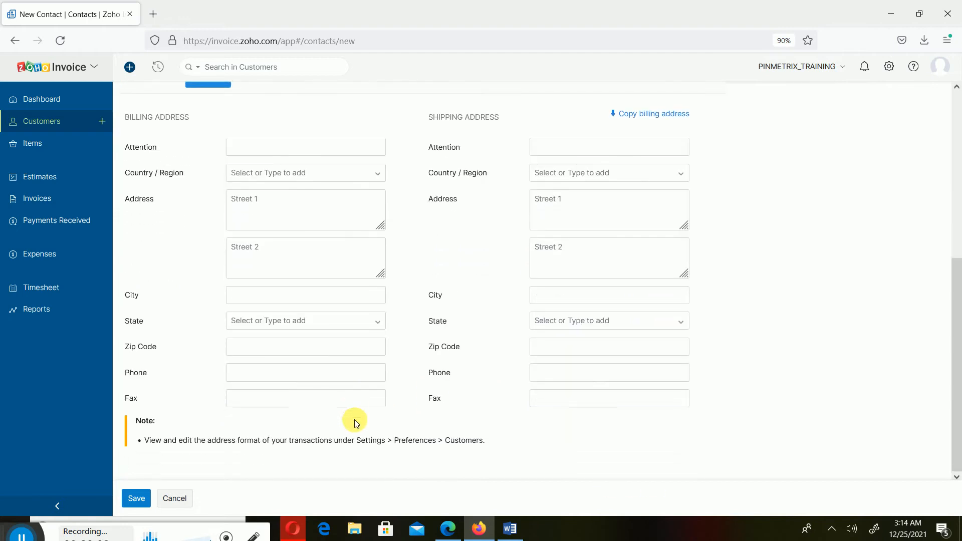
pyautogui.scroll(4, 377, 413)
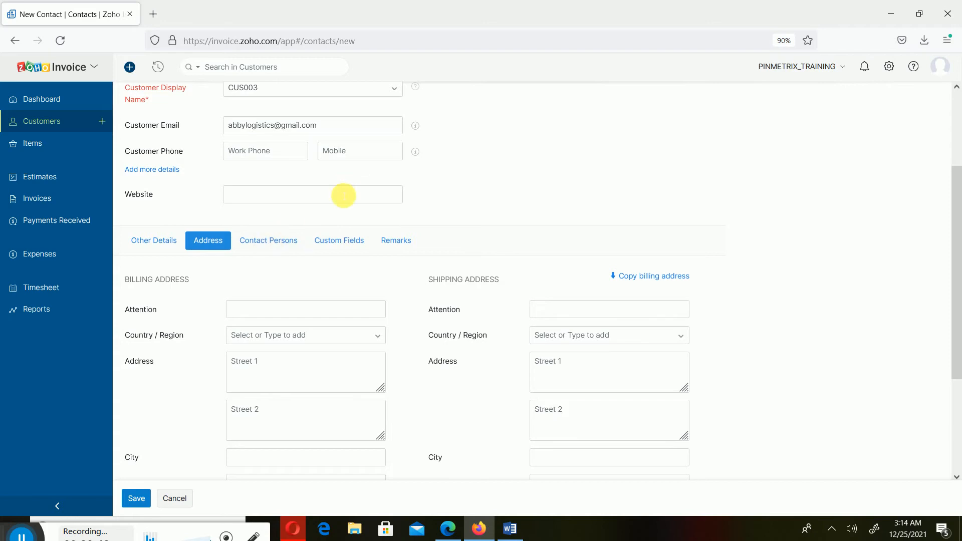
pyautogui.scroll(3, 339, 210)
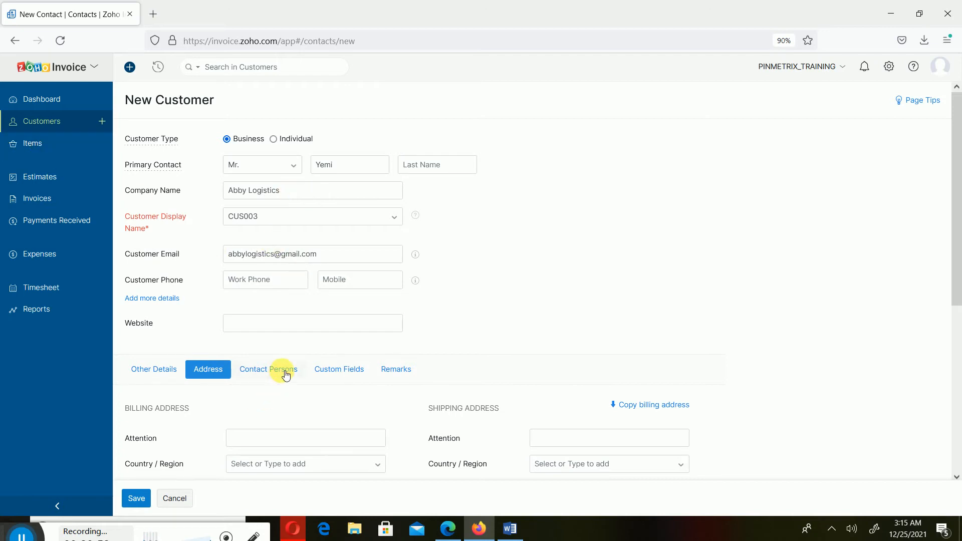
# - Enter the customer's work phone number, then show the empty Contact Persons table
pyautogui.click(268, 282)
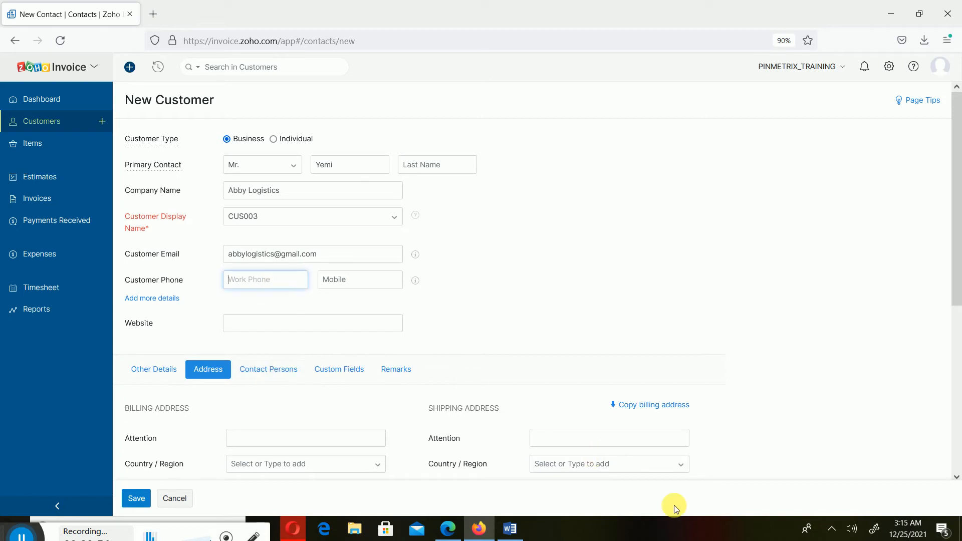
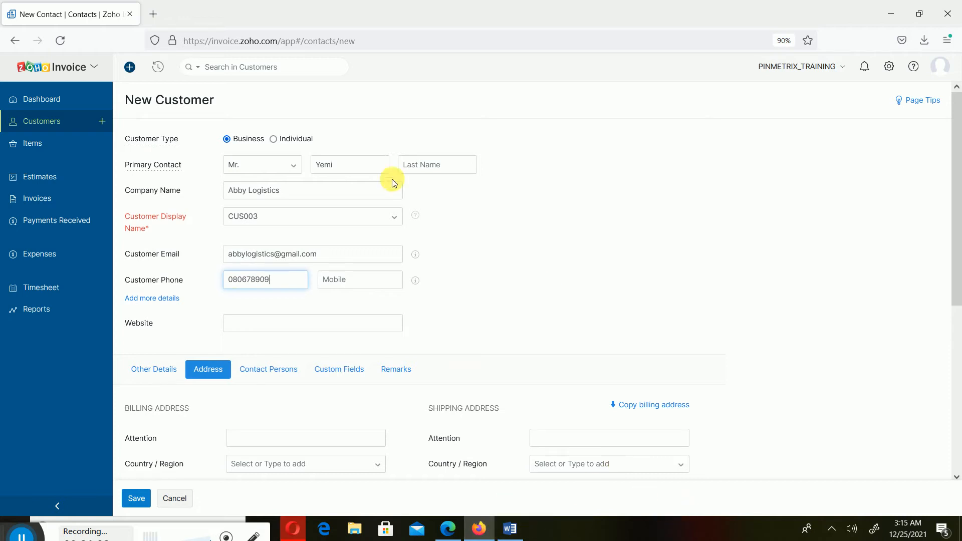
pyautogui.click(303, 374)
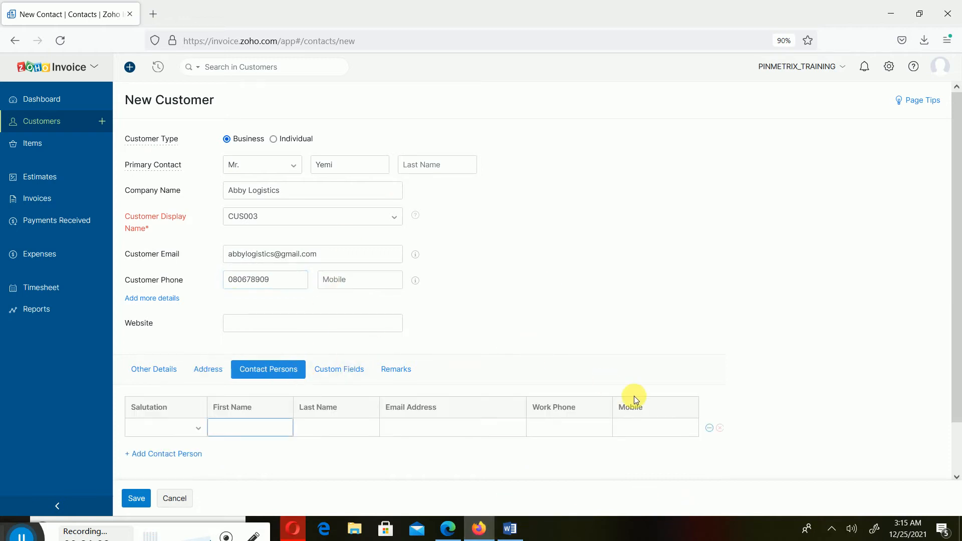
# - Return to Other Details and scroll down to the VAT [7.5%] tax and Due on Receipt terms
pyautogui.click(647, 303)
pyautogui.scroll(-2, 526, 294)
pyautogui.scroll(2, 517, 341)
pyautogui.click(139, 376)
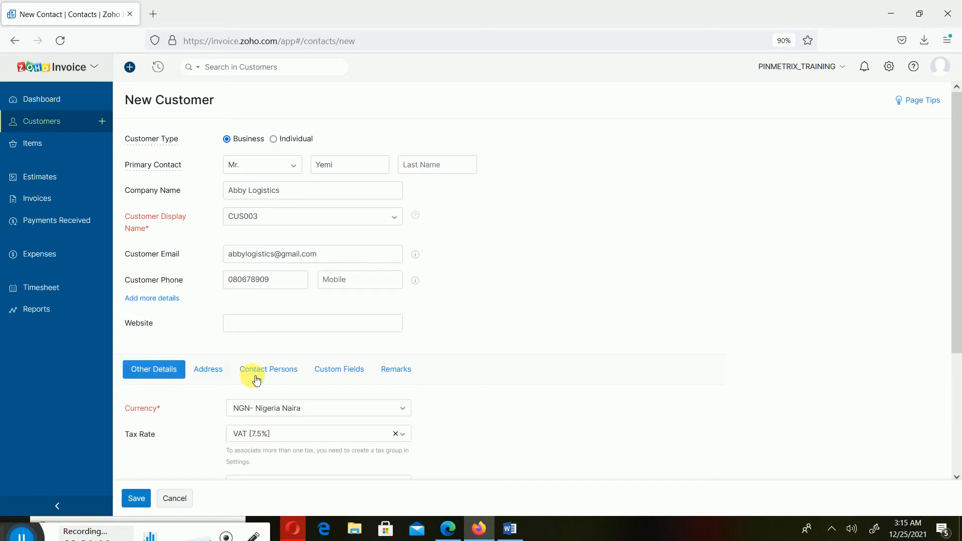
pyautogui.scroll(-6, 369, 393)
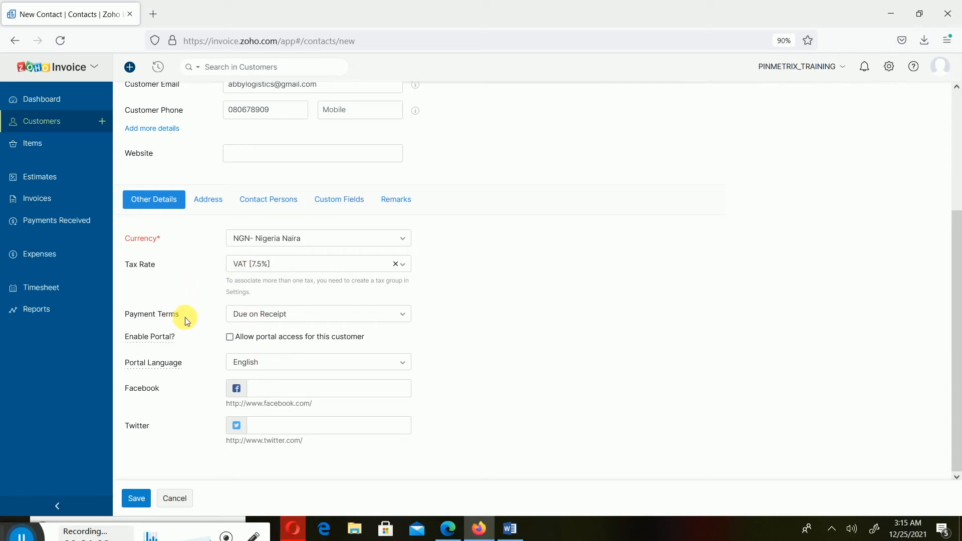
# - Expand the Payment Terms dropdown to list the Net 15–60 and Due options
pyautogui.click(406, 314)
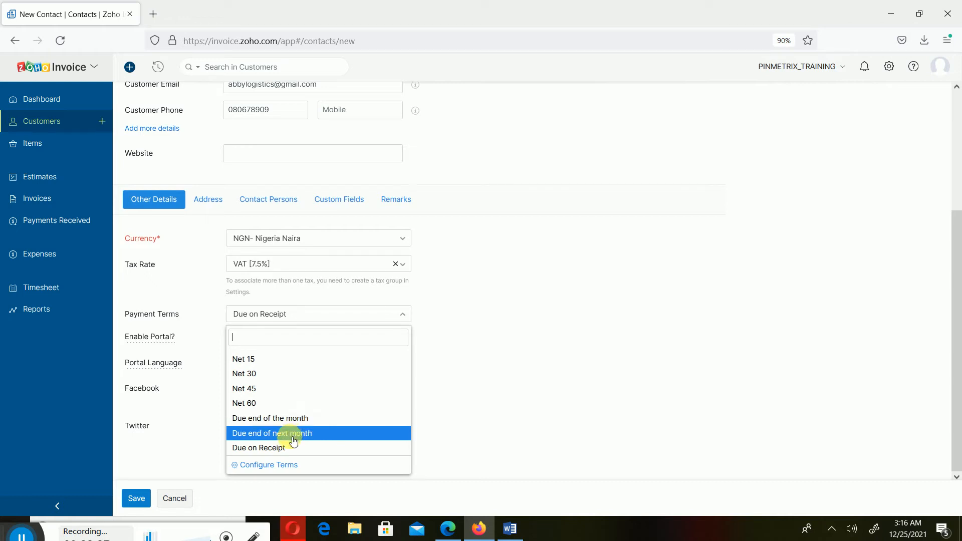
# - In Configure Terms, add a new term row, then delete the blank Net 0 entry
pyautogui.click(270, 466)
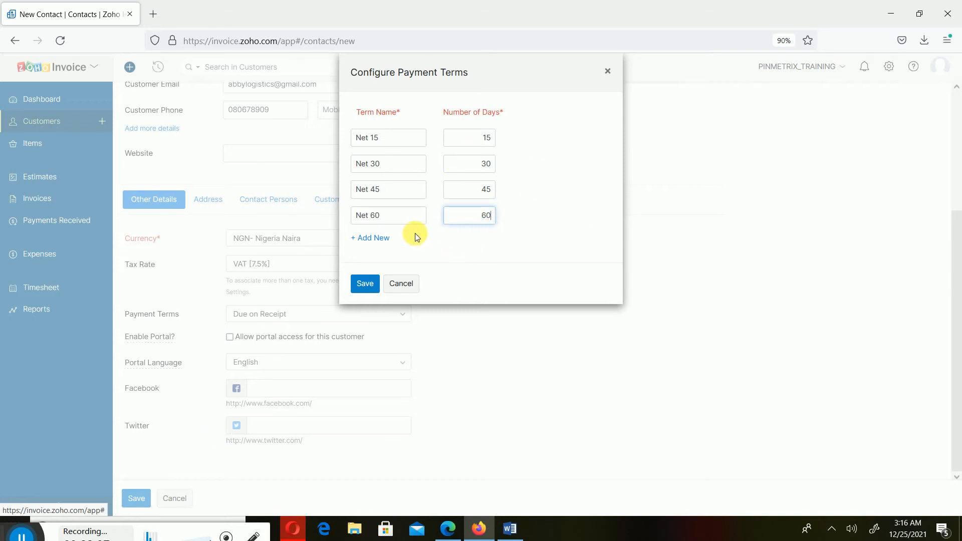
pyautogui.click(355, 237)
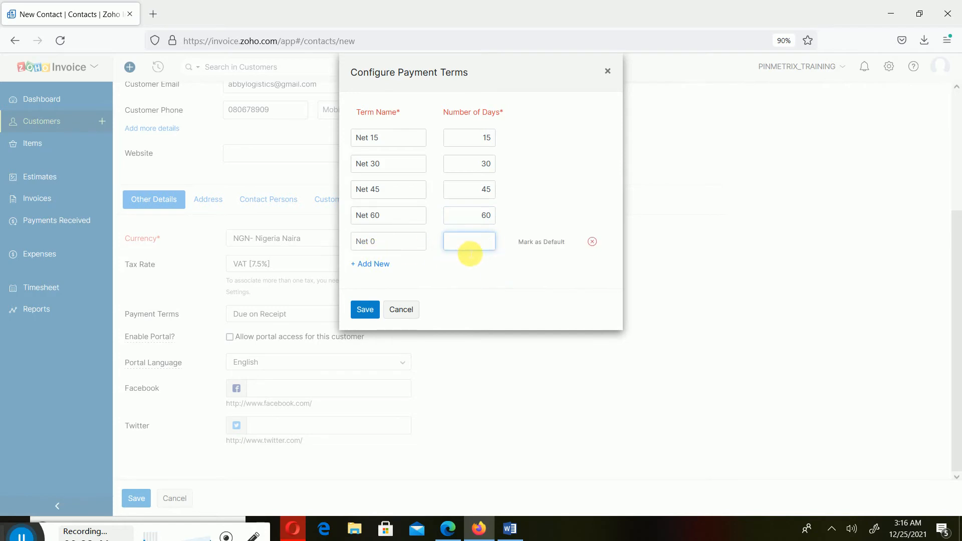
pyautogui.click(592, 242)
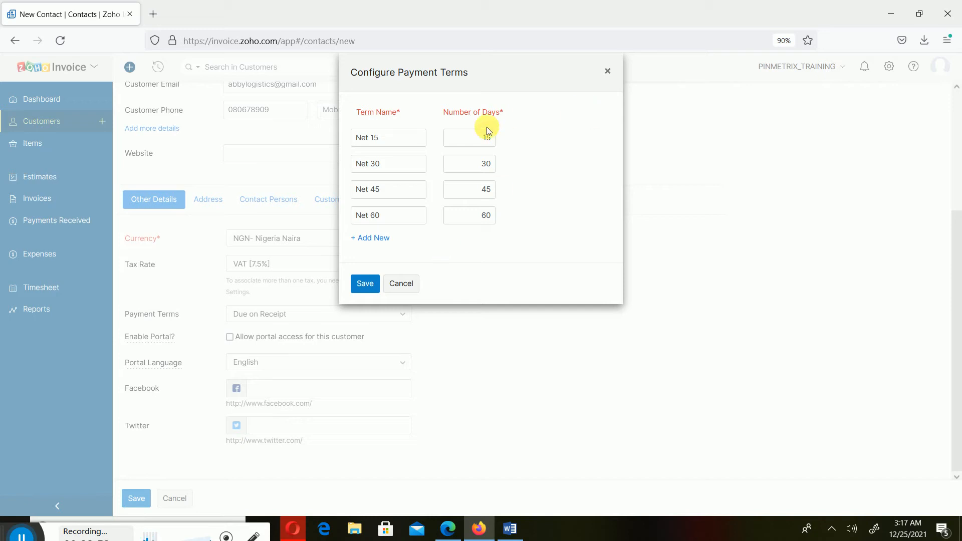
pyautogui.moveTo(549, 143)
# - Mark Net 30 as the default payment term and save the Configure Payment Terms dialog
pyautogui.click(535, 170)
pyautogui.click(369, 290)
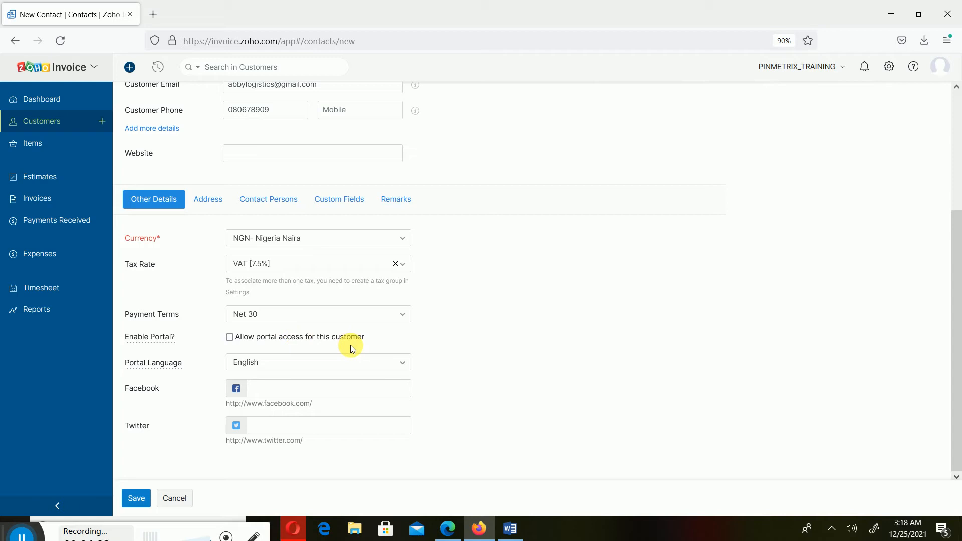
# - Enable portal access for customer CUS003, leaving the portal language as English
pyautogui.click(266, 338)
pyautogui.click(409, 366)
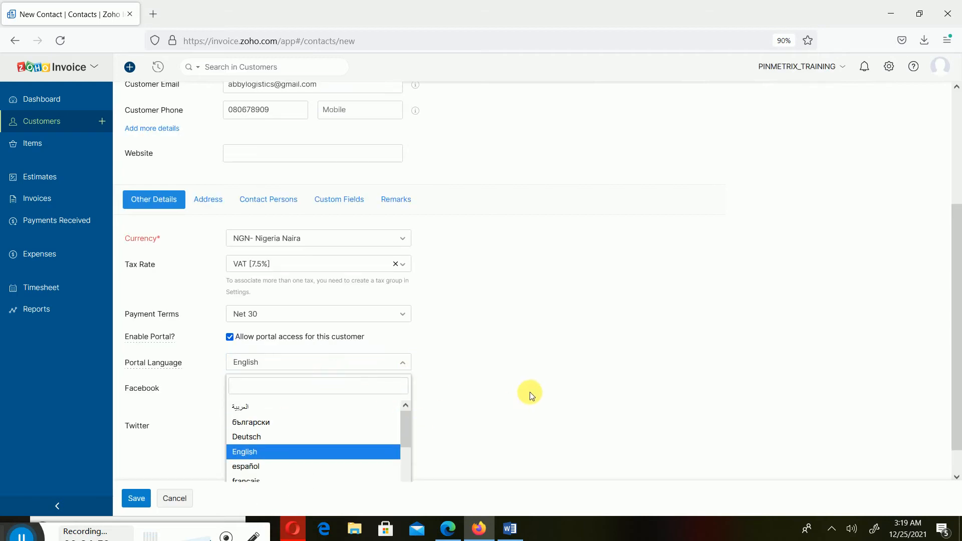
pyautogui.click(277, 381)
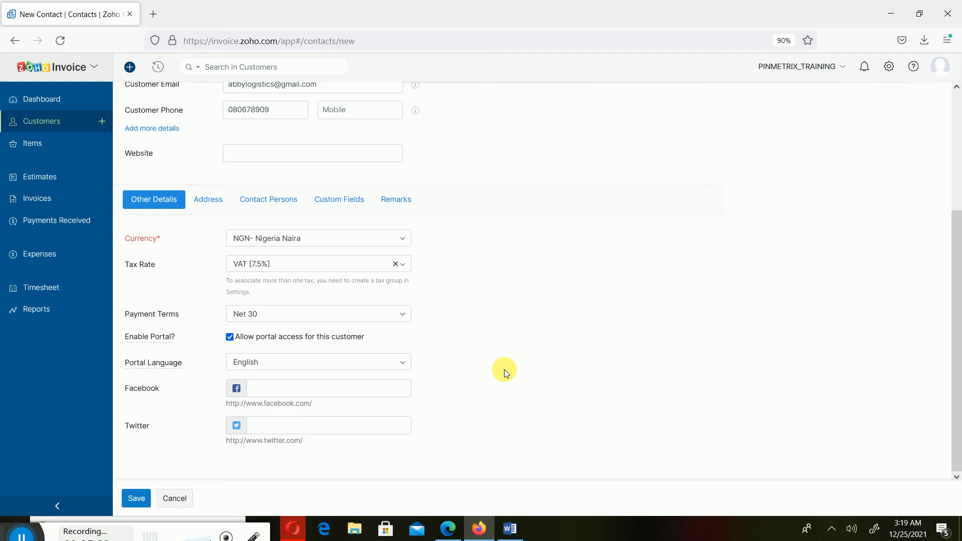
# - Save Abby Logistics, list all customers sorted by name, then bring up the Word course outline
pyautogui.click(142, 500)
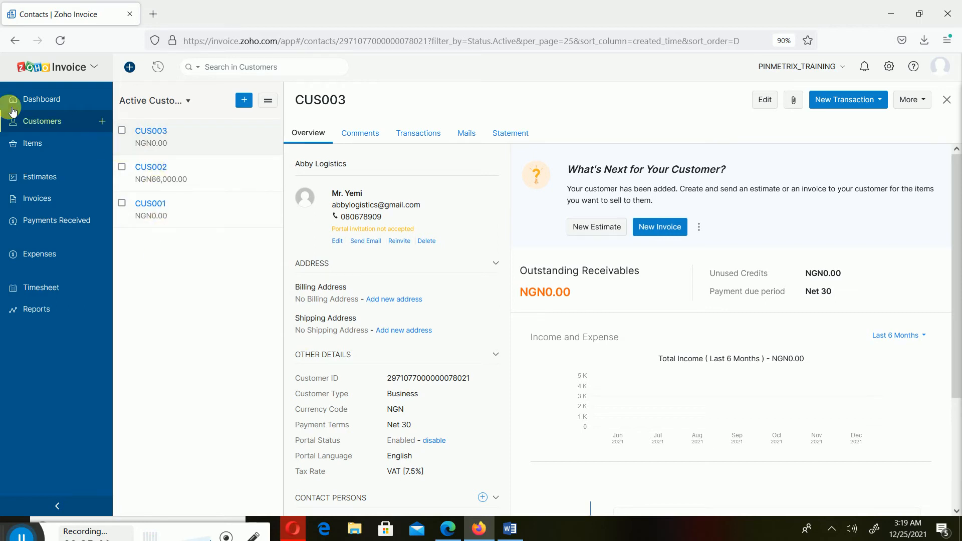
pyautogui.click(39, 122)
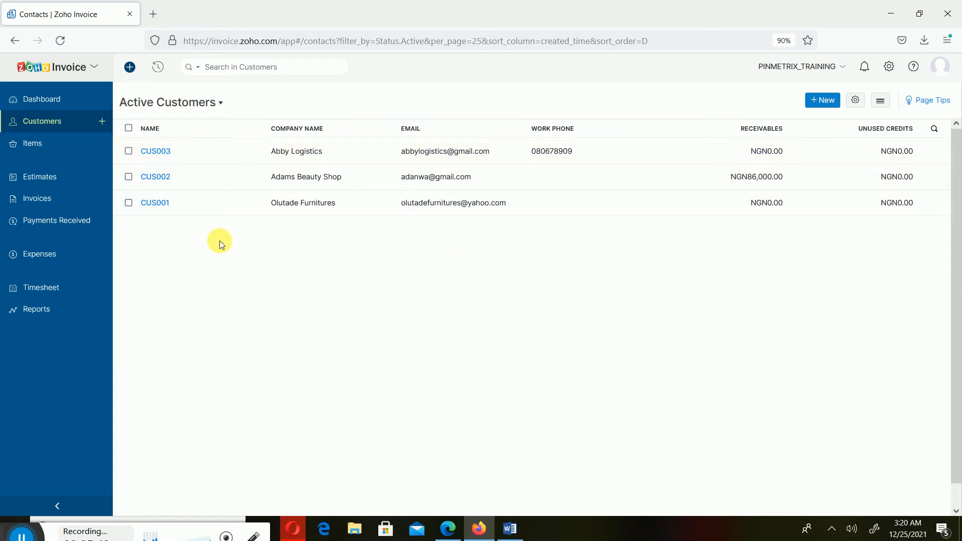
pyautogui.click(149, 129)
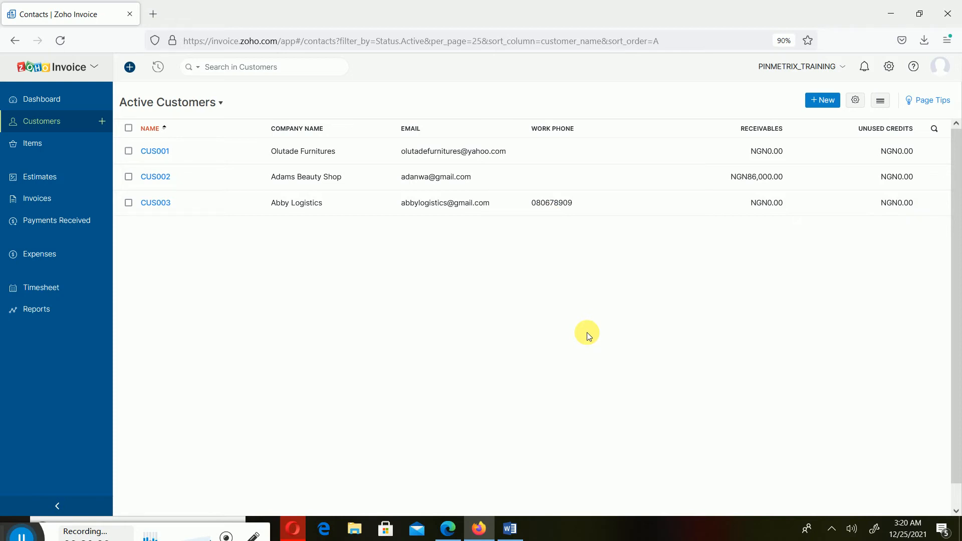
pyautogui.click(512, 532)
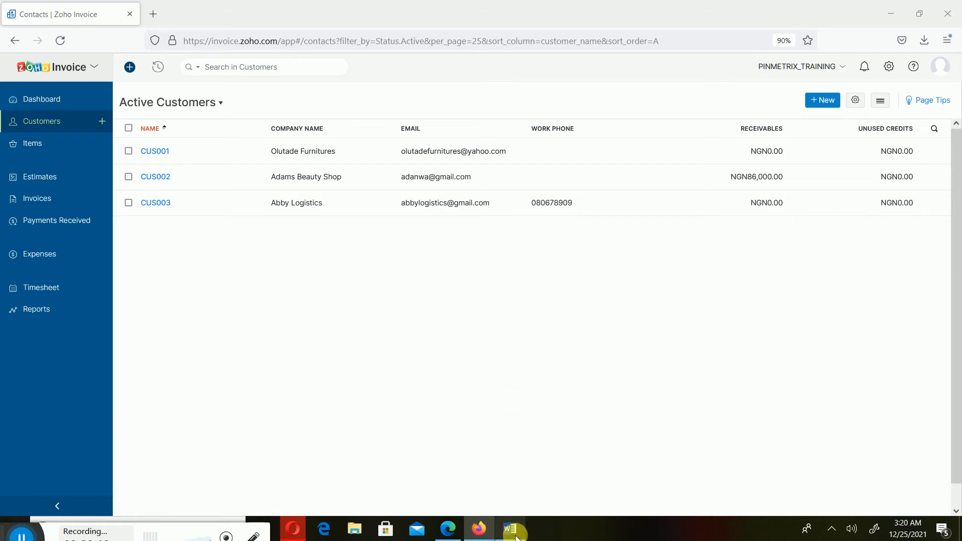
pyautogui.click(510, 529)
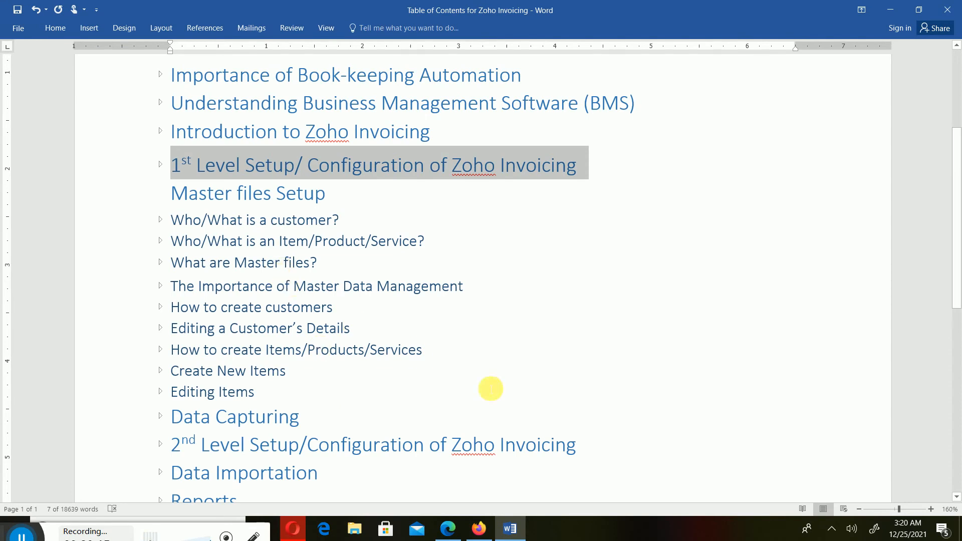
# - Back in the browser, choose Email Customer from the CUS003 Abby Logistics row menu
pyautogui.click(507, 530)
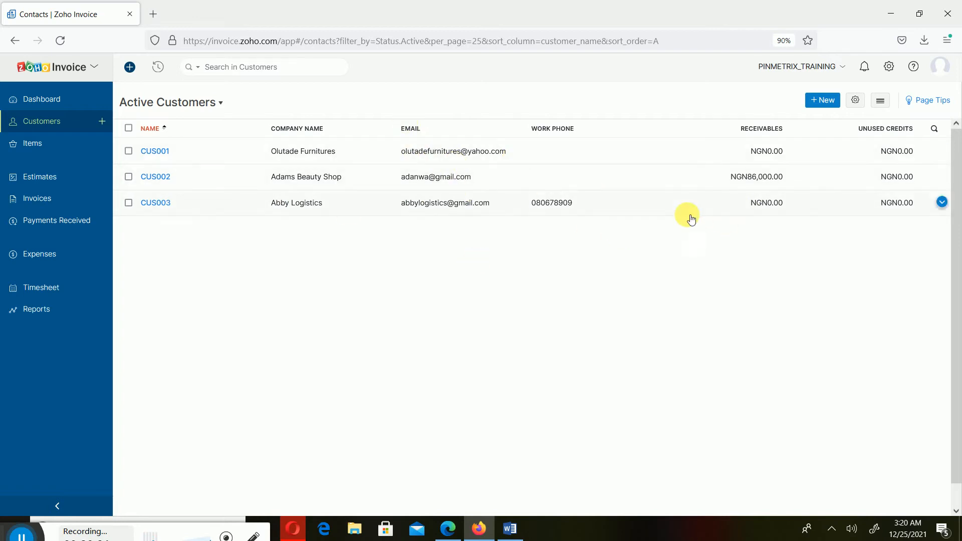
pyautogui.click(942, 202)
pyautogui.click(941, 201)
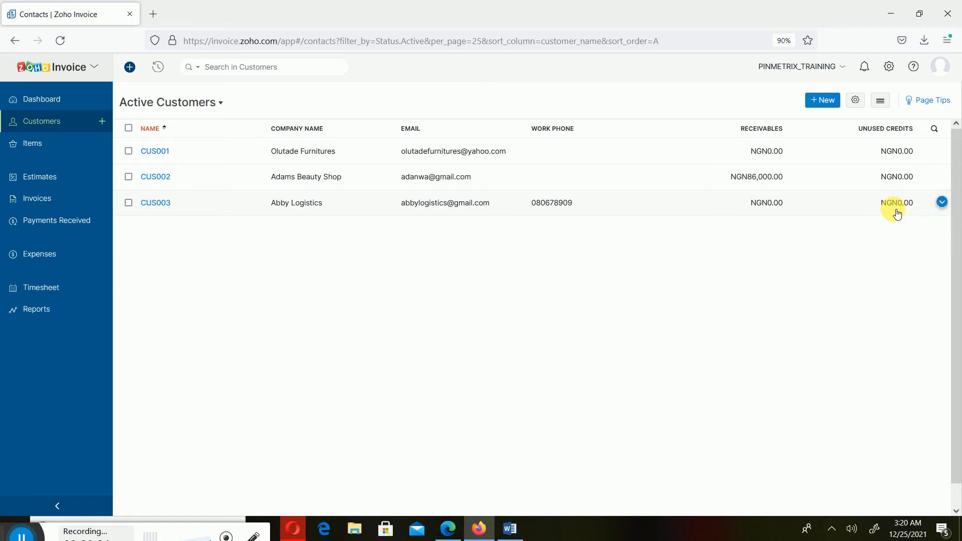
pyautogui.click(942, 205)
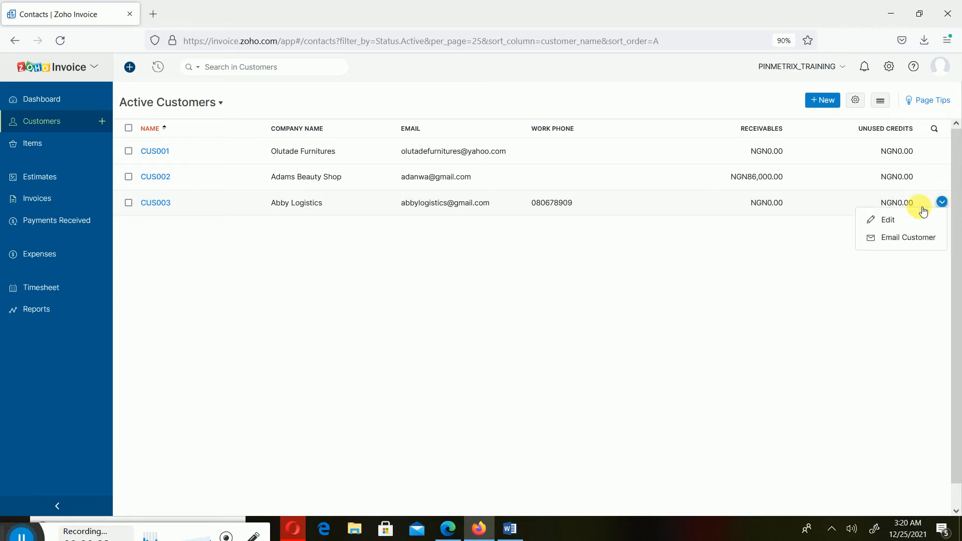
pyautogui.click(942, 204)
pyautogui.click(943, 203)
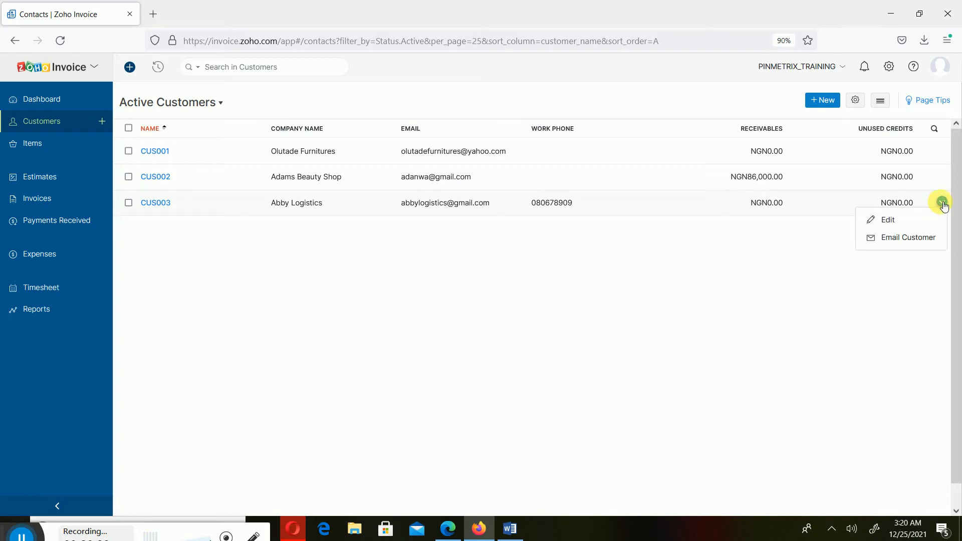
pyautogui.click(943, 204)
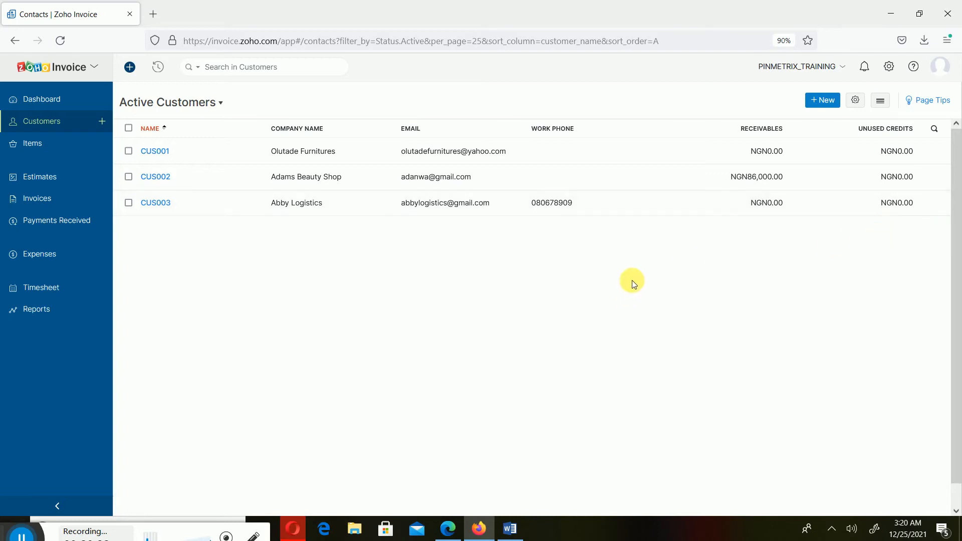
pyautogui.moveTo(951, 205)
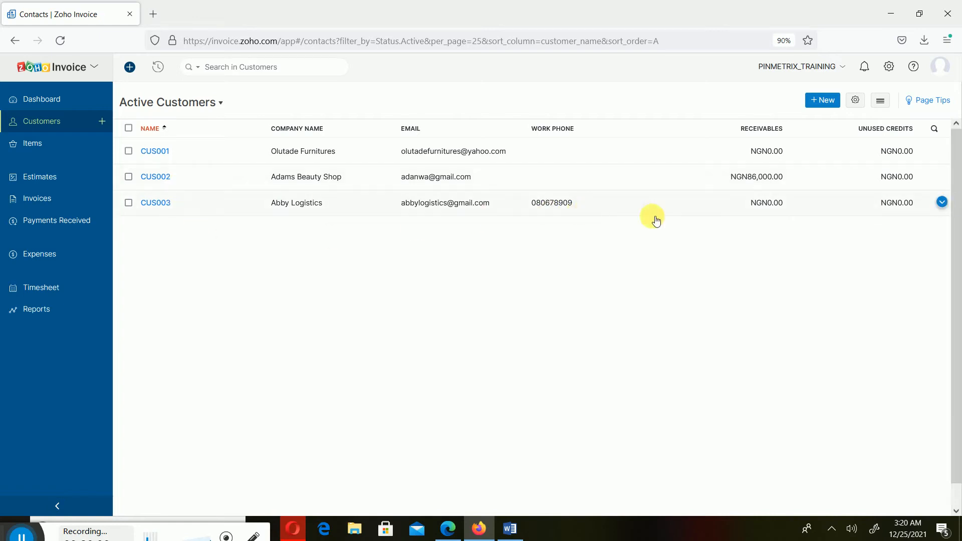
pyautogui.click(945, 203)
pyautogui.click(946, 204)
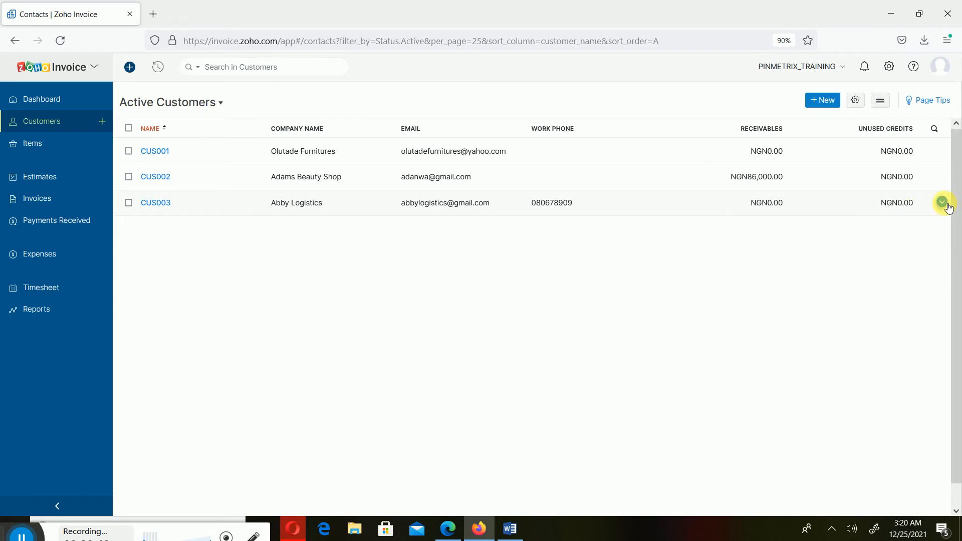
pyautogui.click(946, 204)
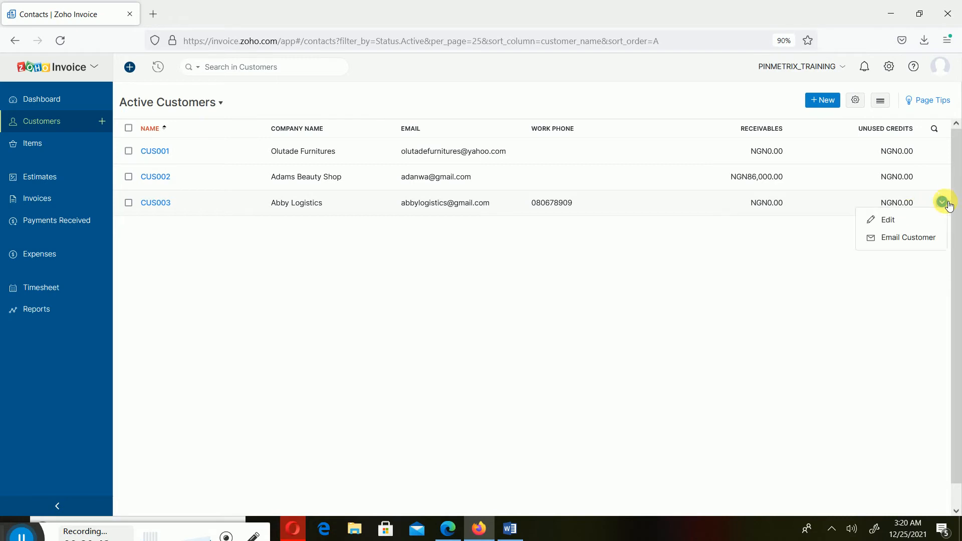
pyautogui.click(930, 240)
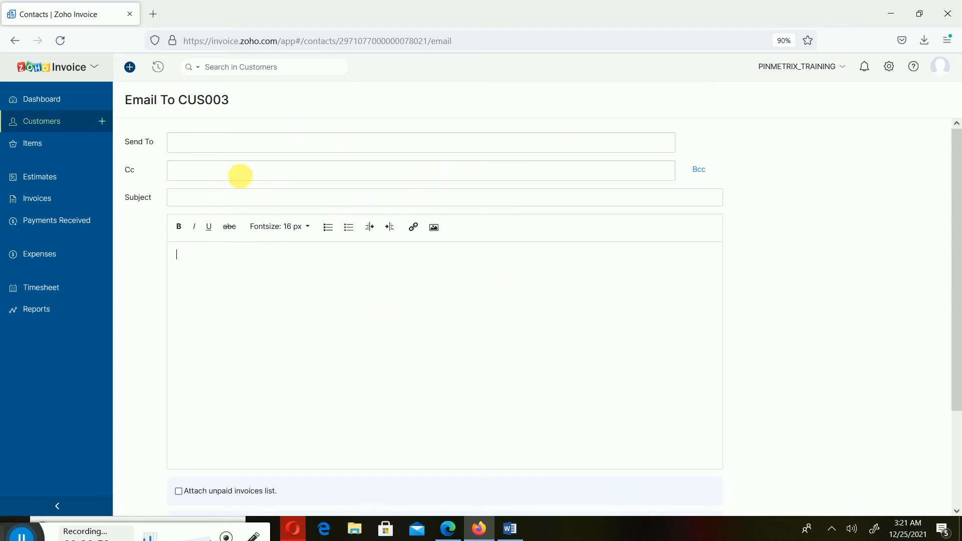
# - Address the CUS003 email to the customer's contact, then cancel it without sending
pyautogui.click(211, 144)
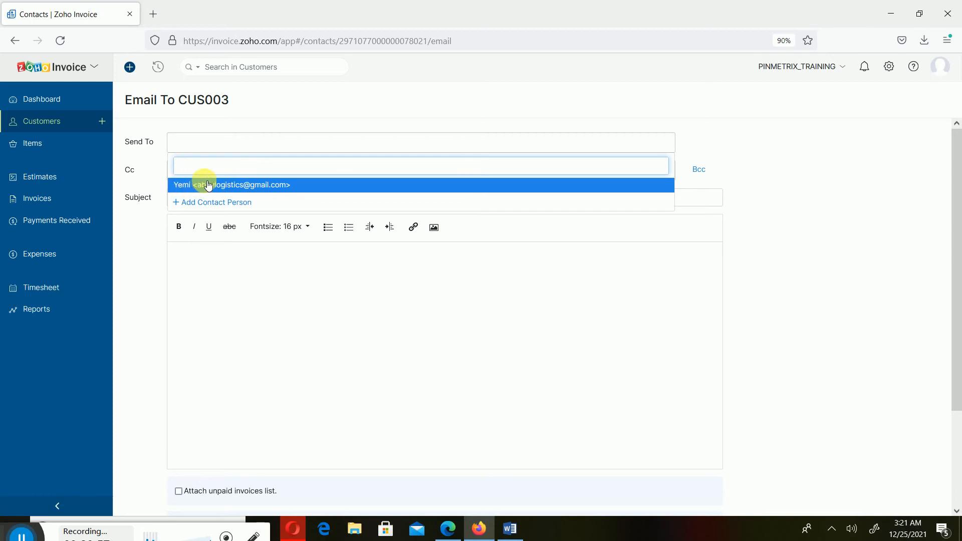
pyautogui.click(225, 193)
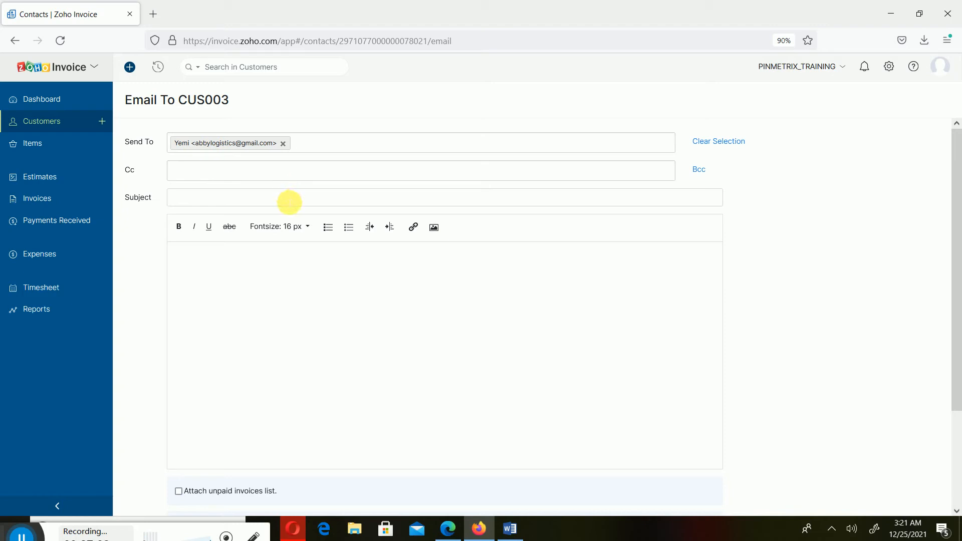
pyautogui.click(179, 200)
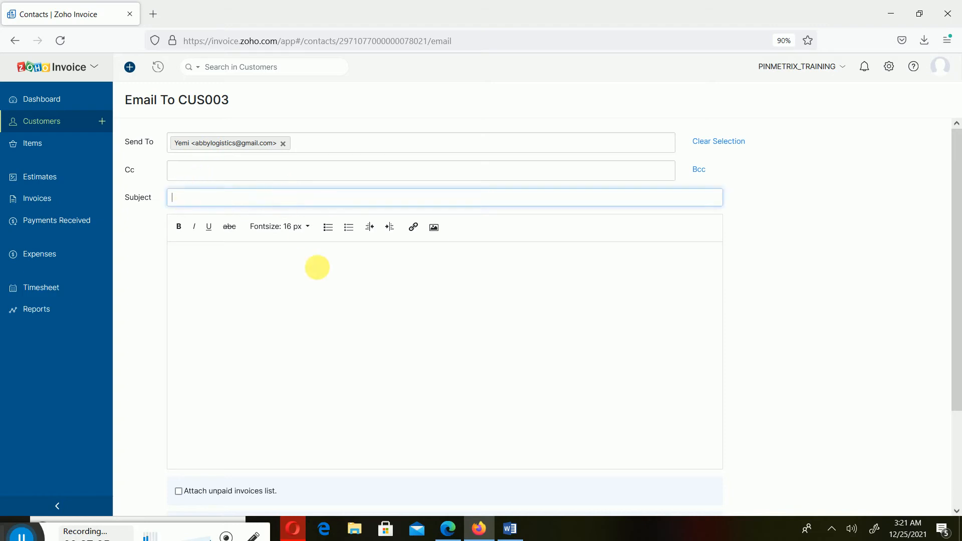
pyautogui.click(481, 320)
pyautogui.scroll(-3, 487, 331)
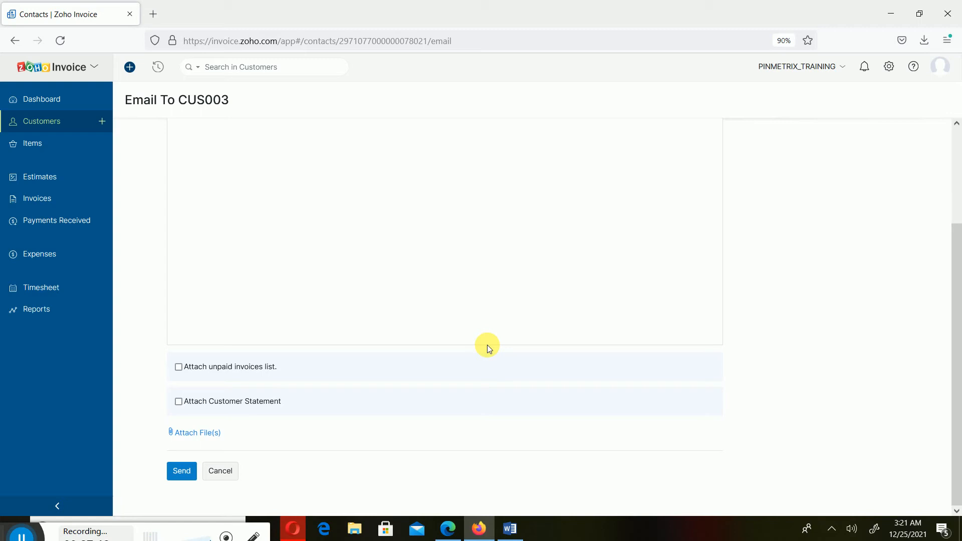
pyautogui.click(221, 472)
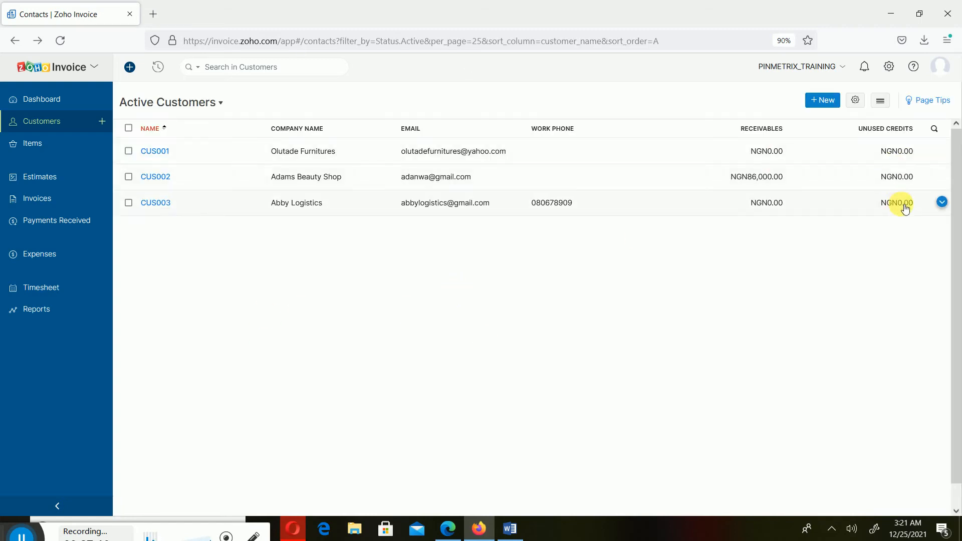
# - Open Abby Logistics for editing, check its Net 30 terms, cancel unchanged, then start a new customer
pyautogui.click(943, 202)
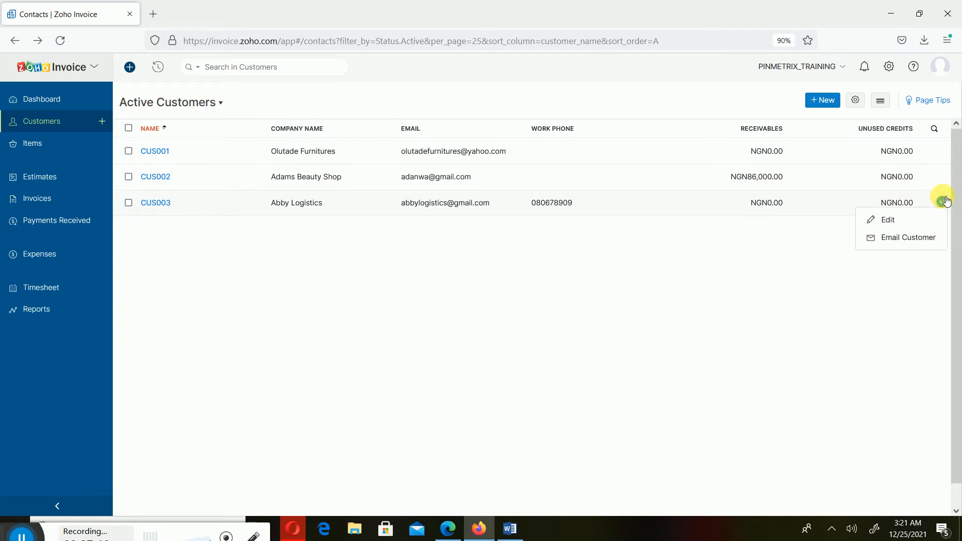
pyautogui.click(944, 202)
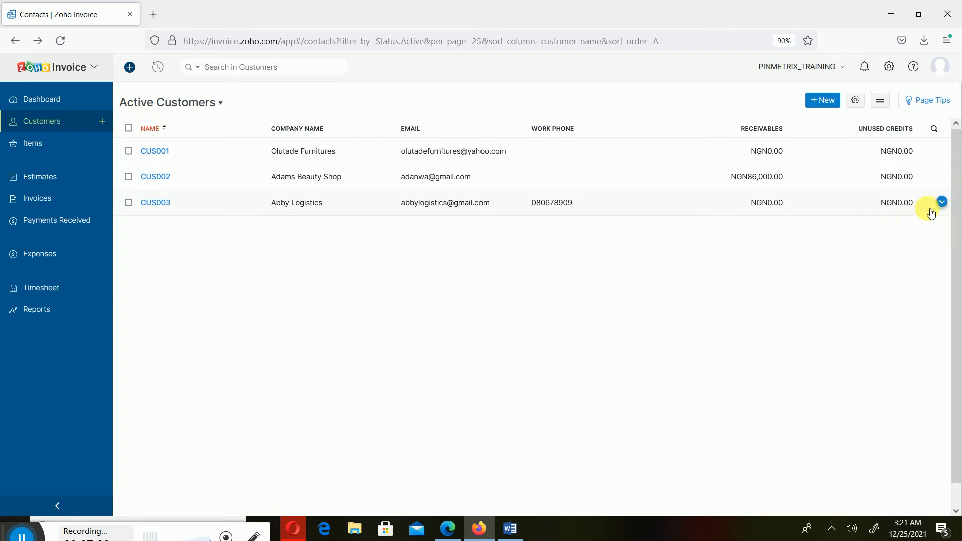
pyautogui.click(942, 202)
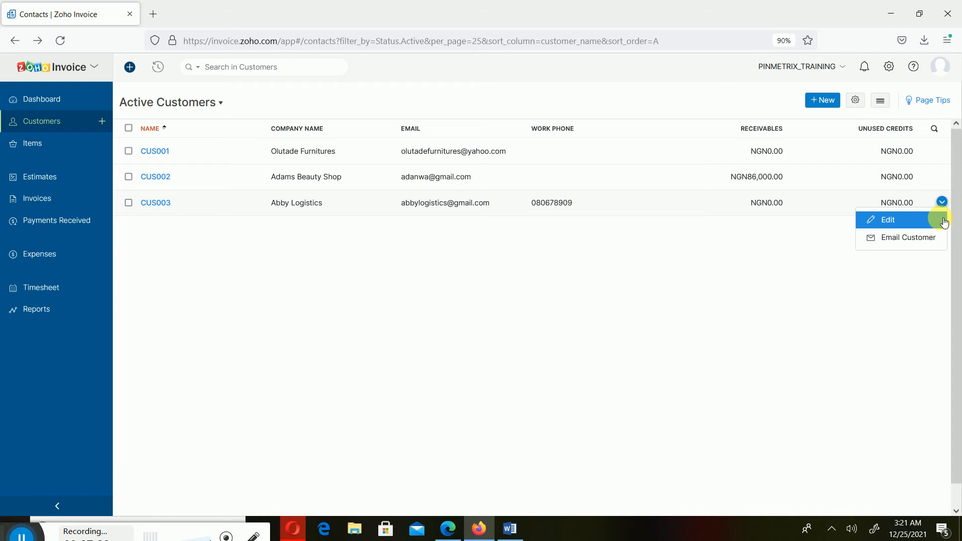
pyautogui.click(942, 220)
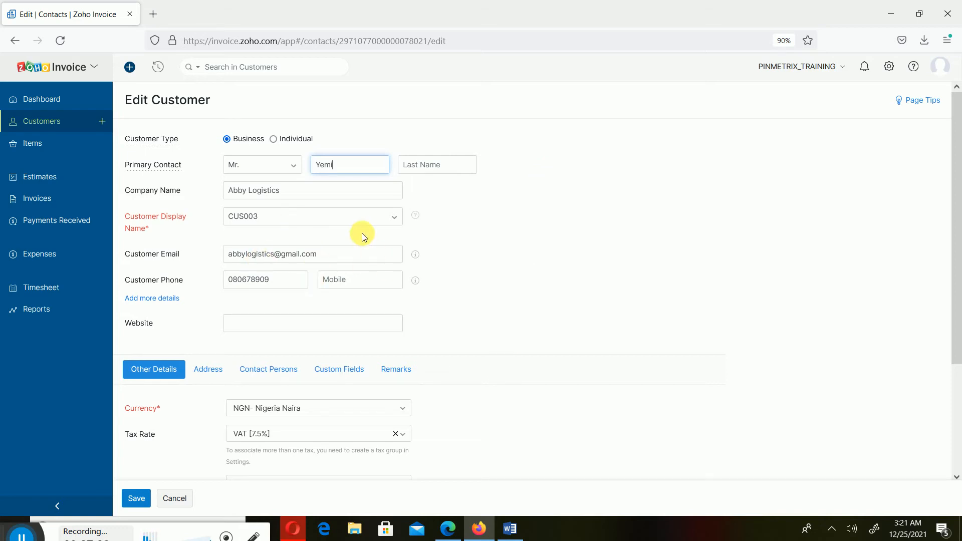
pyautogui.scroll(-3, 362, 232)
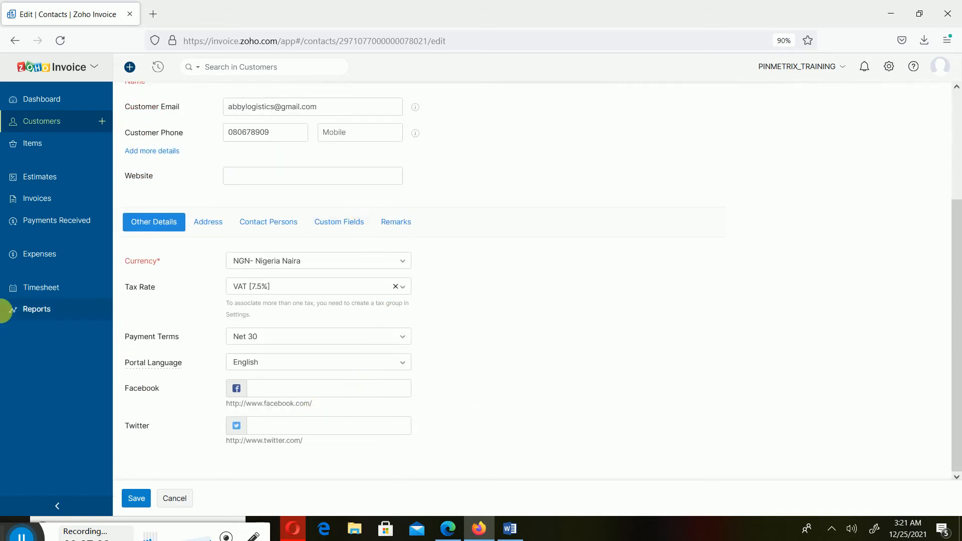
pyautogui.click(175, 498)
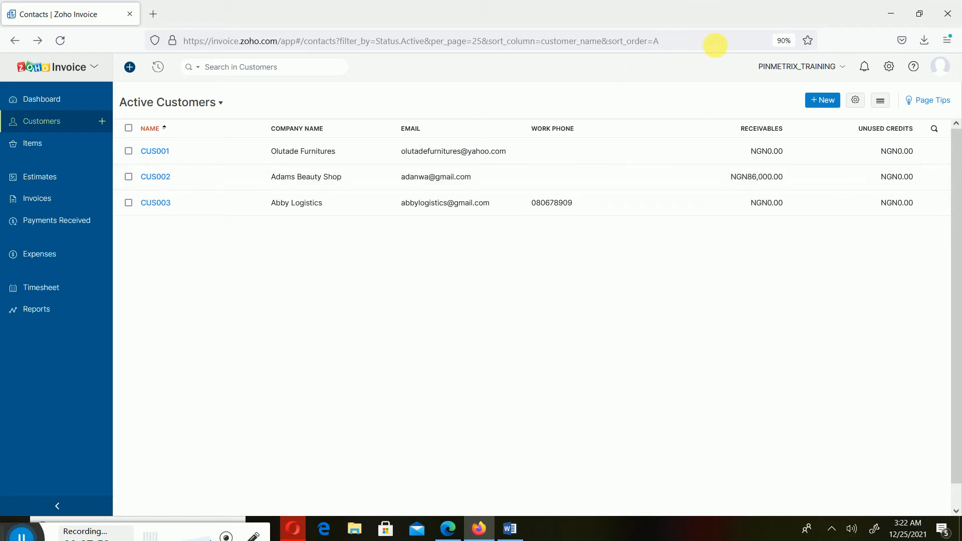
pyautogui.click(822, 100)
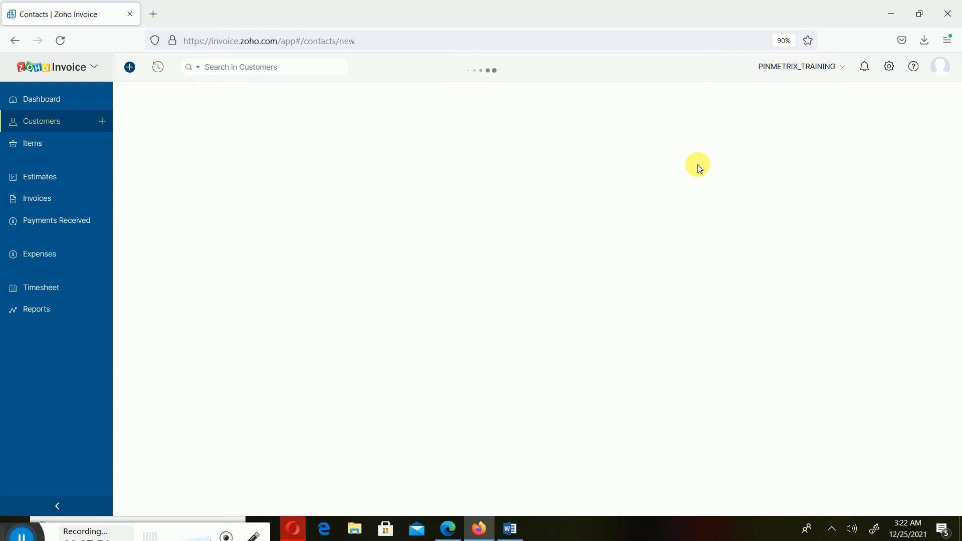
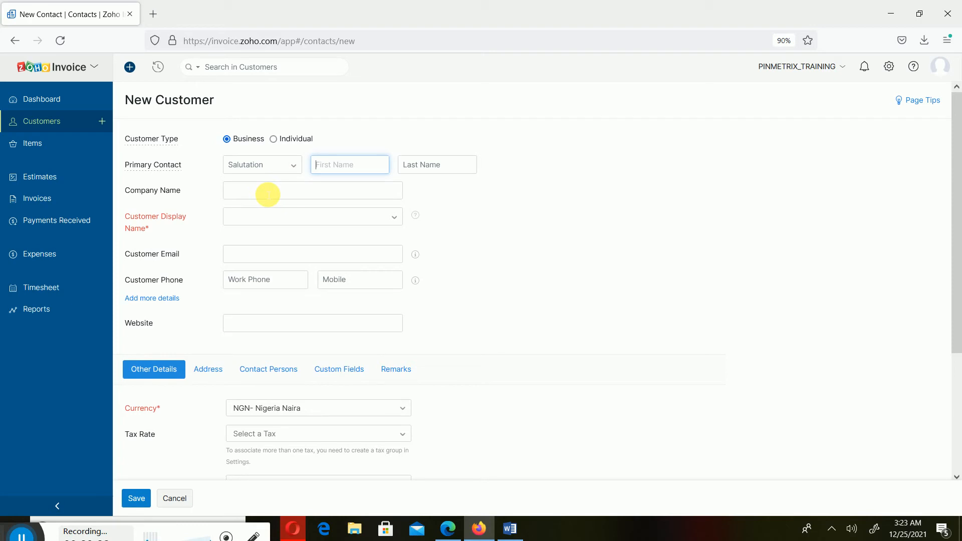
# - Enter the primary contact as Mr. with a first name, and company name Bell Hills Furnitures
pyautogui.click(275, 167)
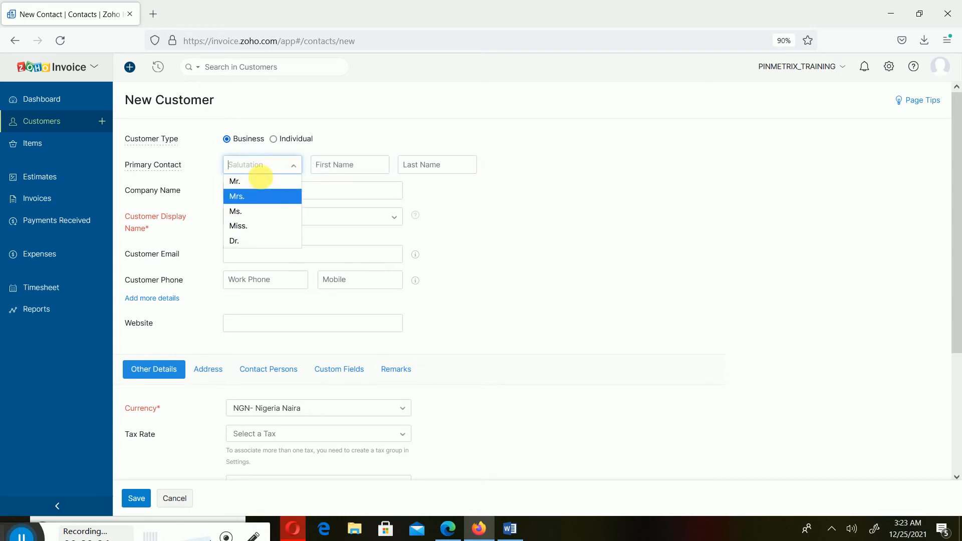
pyautogui.click(260, 179)
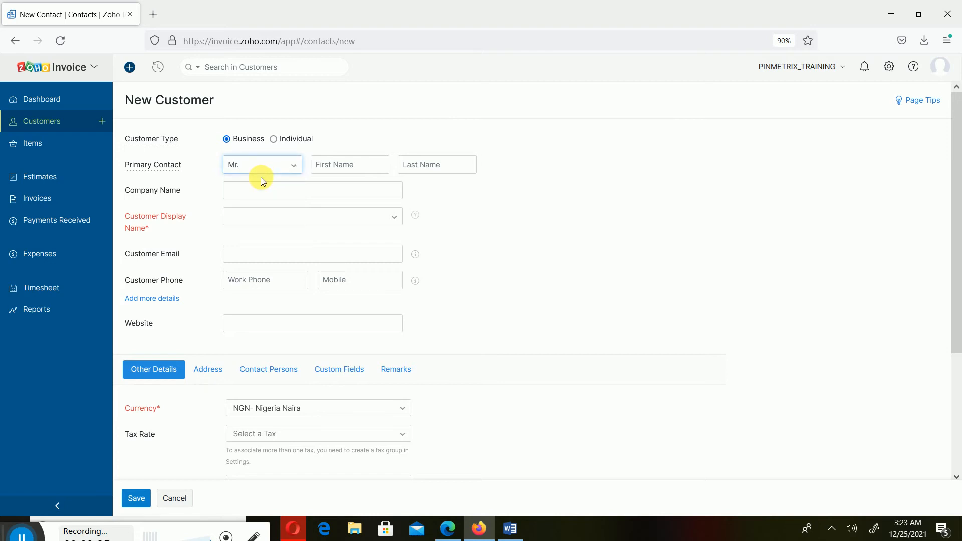
pyautogui.click(351, 172)
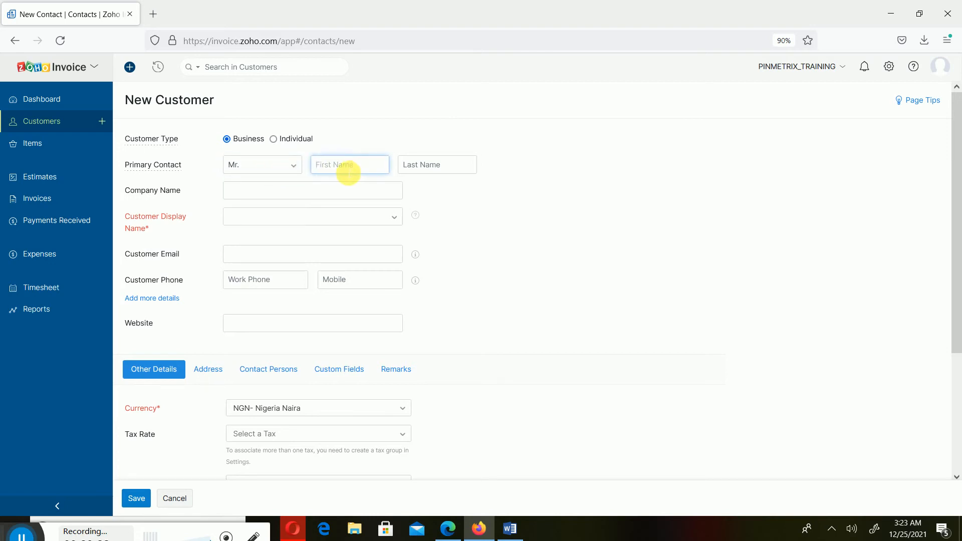
pyautogui.write('John')
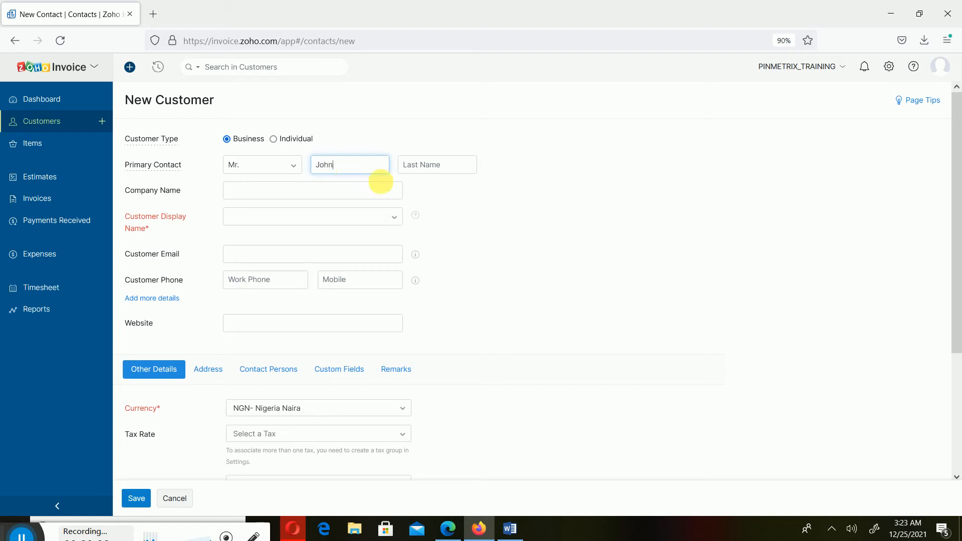
pyautogui.click(287, 193)
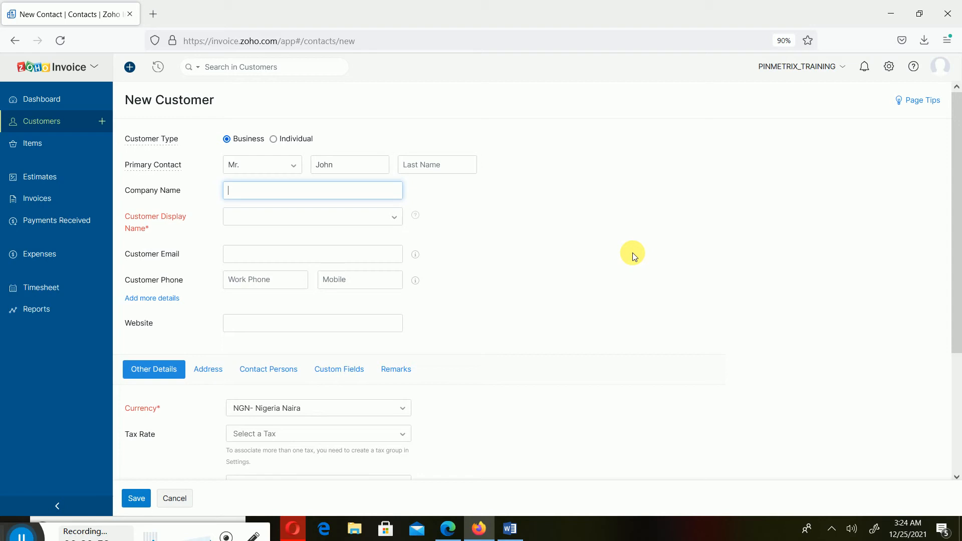
pyautogui.write('Bell Hills Furnitures')
# - Replace the suggested customer display name with the code FOR001
pyautogui.click(394, 217)
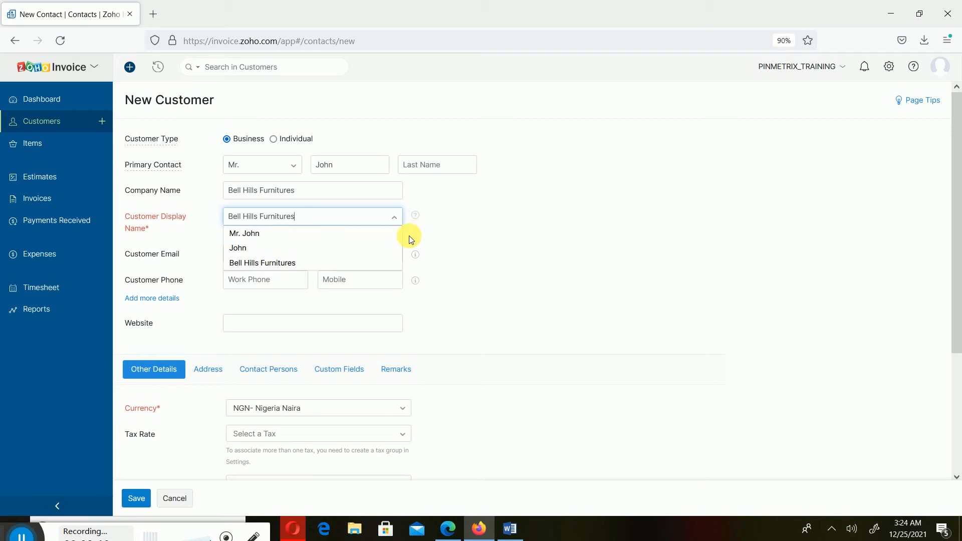
pyautogui.click(460, 206)
pyautogui.doubleClick(354, 221)
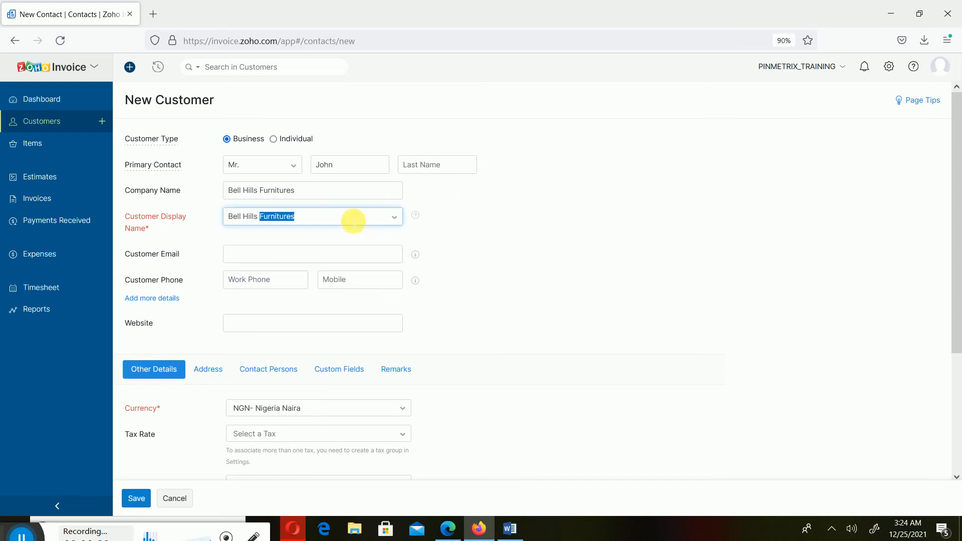
pyautogui.press('BackSpace')
pyautogui.press('BackSpace')
pyautogui.press('BackSpace')
pyautogui.press('BackSpace')
pyautogui.press('BackSpace')
pyautogui.press('BackSpace')
pyautogui.press('BackSpace')
pyautogui.press('BackSpace')
pyautogui.press('BackSpace')
pyautogui.press('BackSpace')
pyautogui.press('BackSpace')
pyautogui.press('BackSpace')
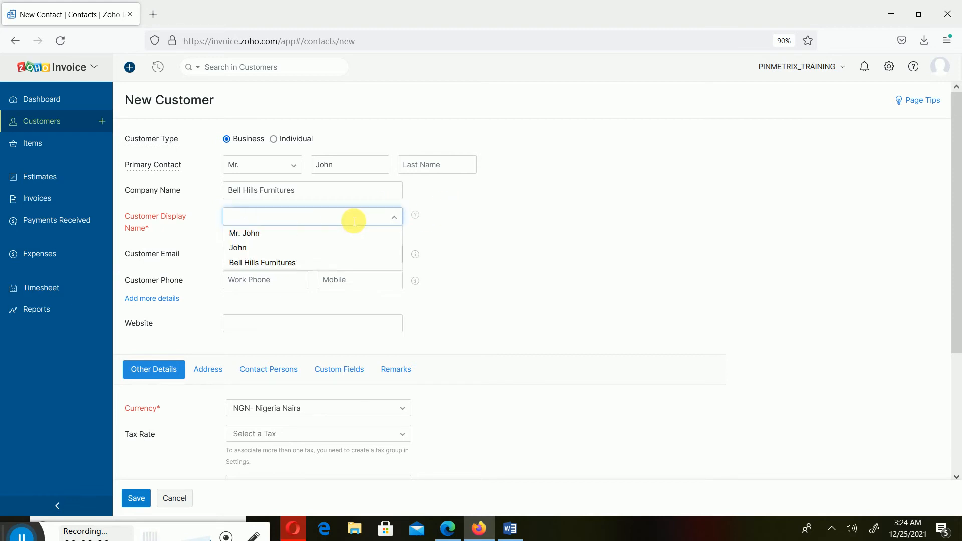
pyautogui.write('CUS')
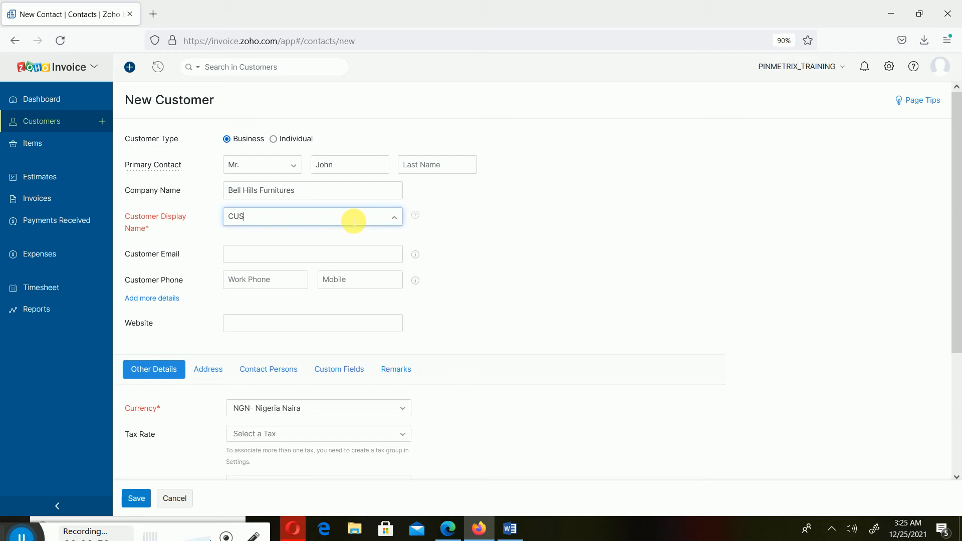
pyautogui.press('BackSpace')
pyautogui.press('BackSpace')
pyautogui.press('BackSpace')
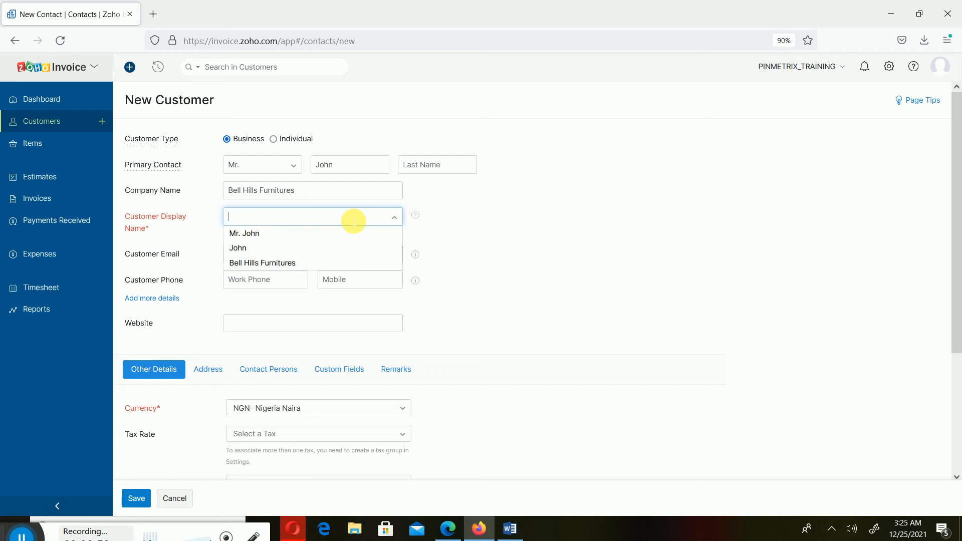
pyautogui.write('FOR')
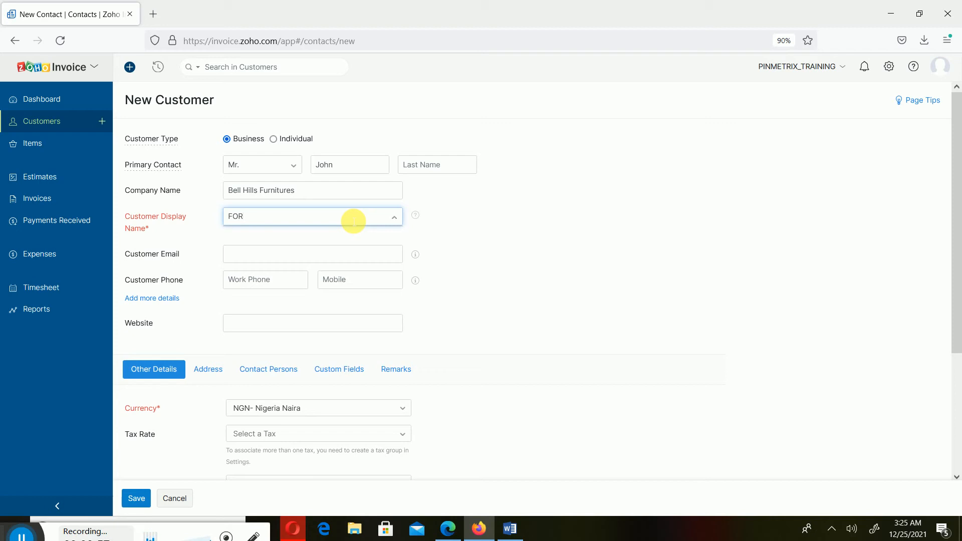
pyautogui.write('001')
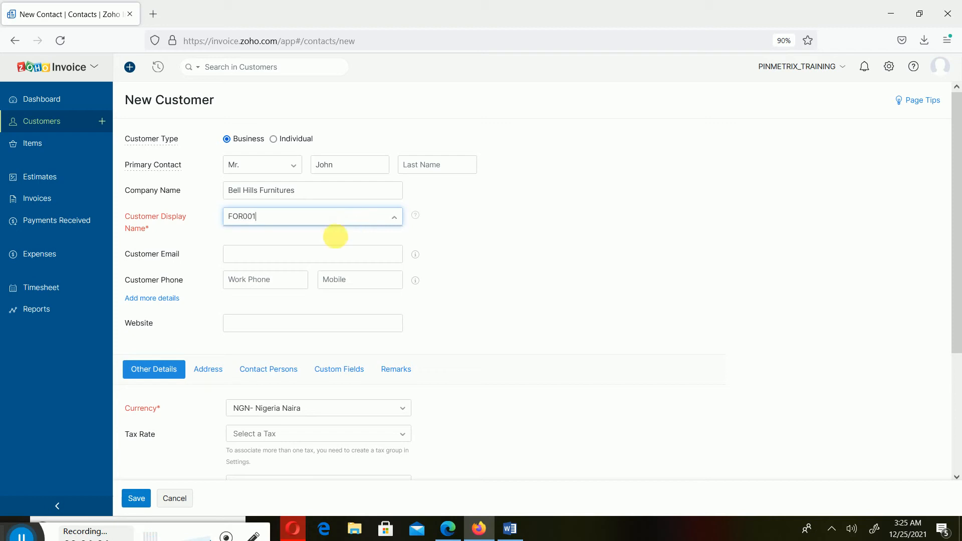
# - Fill in the contact's e-mail address as the customer email
pyautogui.click(311, 255)
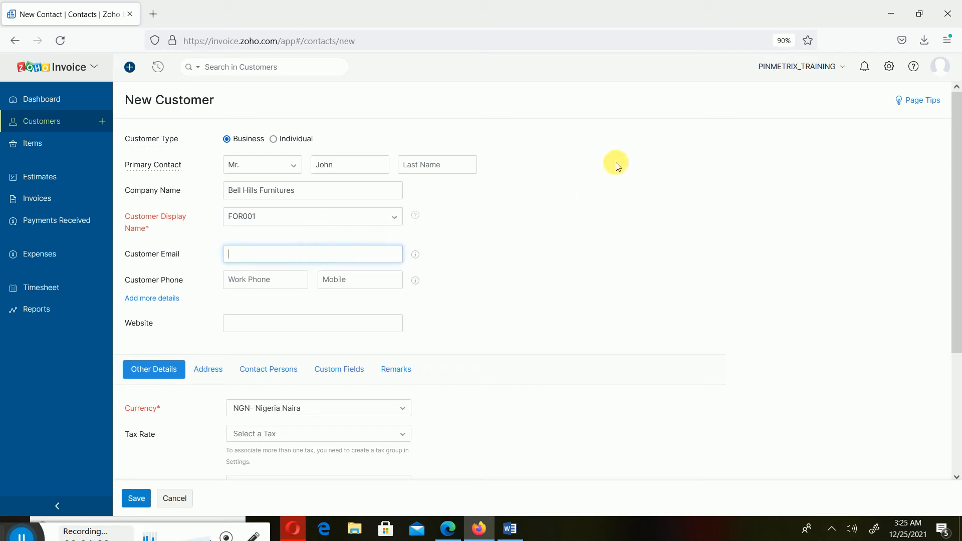
pyautogui.click(271, 283)
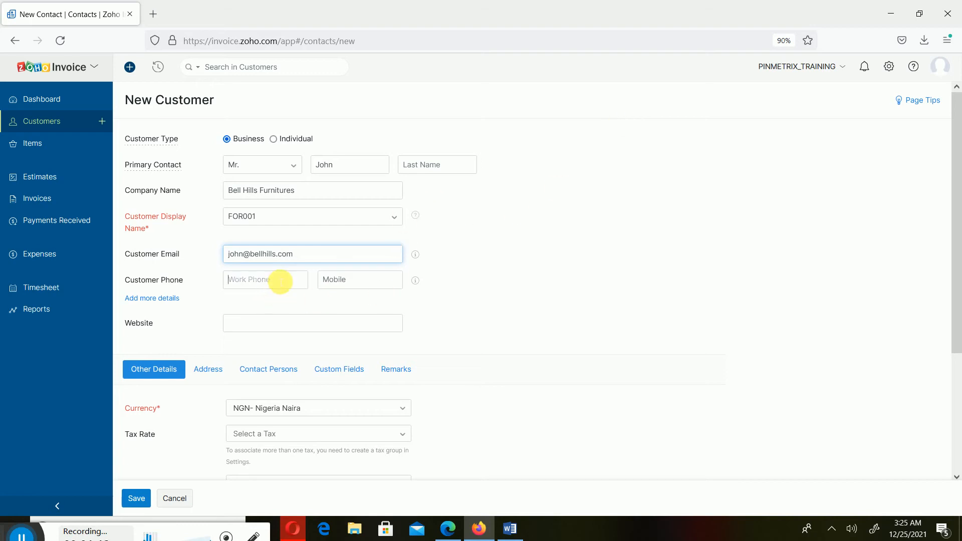
pyautogui.click(282, 322)
# - Set the customer's currency to USD- United States Dollar
pyautogui.scroll(-3, 446, 357)
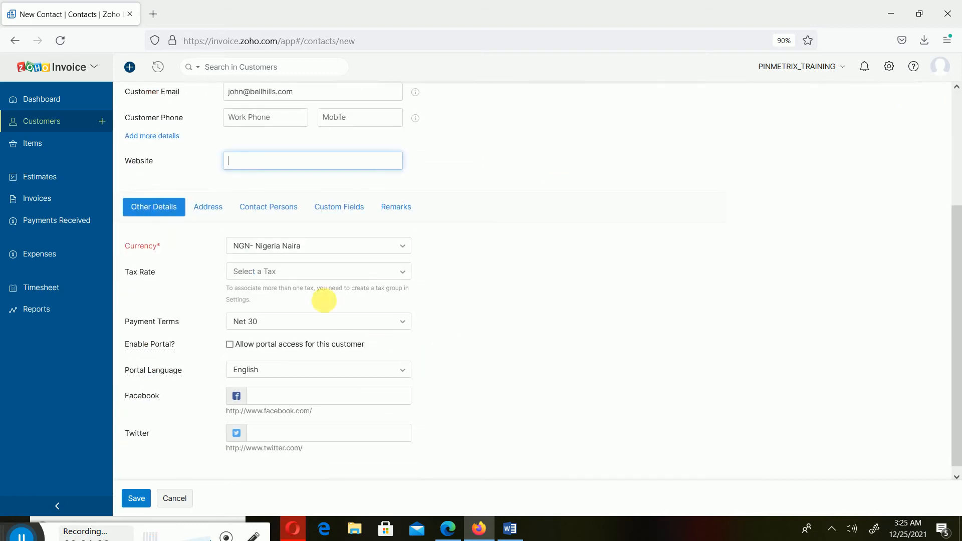
pyautogui.click(335, 247)
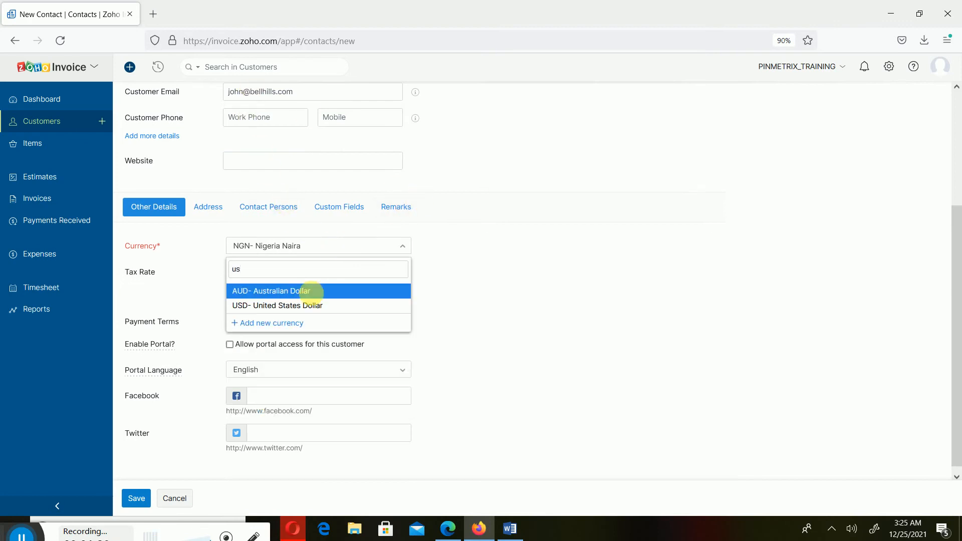
pyautogui.click(316, 307)
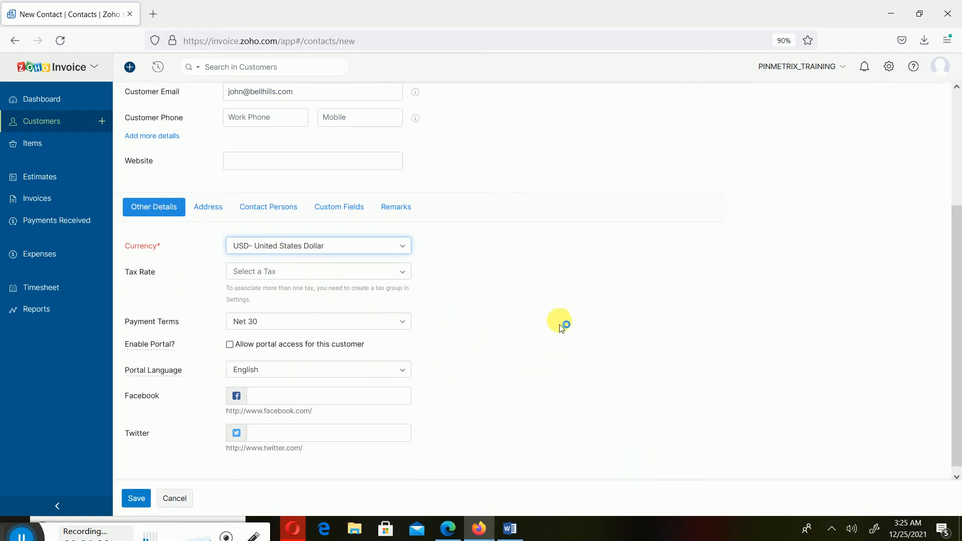
# - Keep Net 30 payment terms and allow portal access for this customer
pyautogui.scroll(-1, 299, 301)
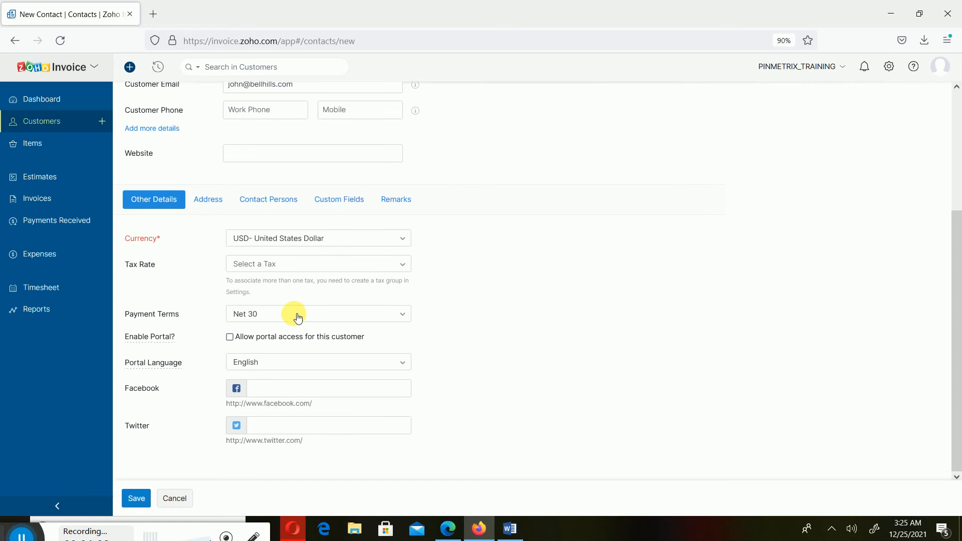
pyautogui.scroll(3, 300, 305)
pyautogui.scroll(-3, 473, 375)
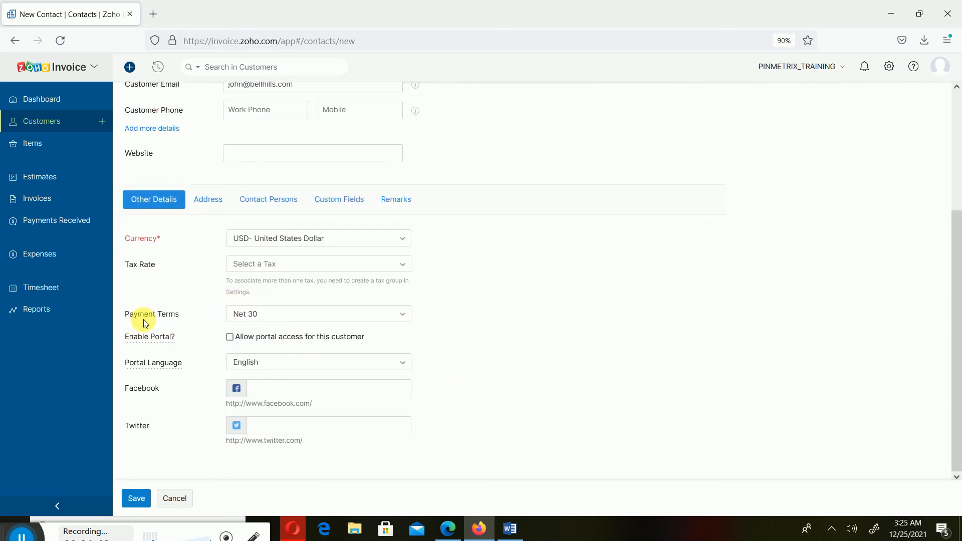
pyautogui.click(259, 320)
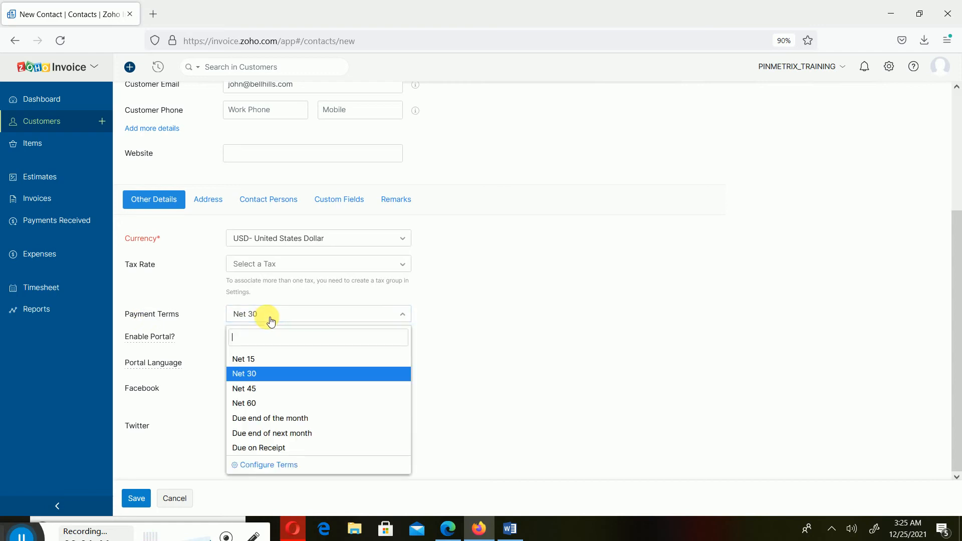
pyautogui.click(270, 321)
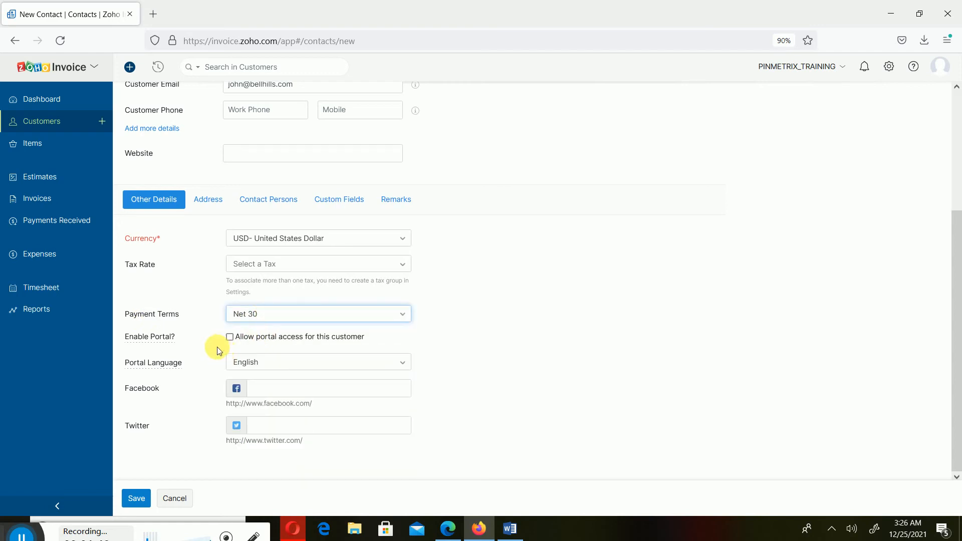
pyautogui.click(252, 341)
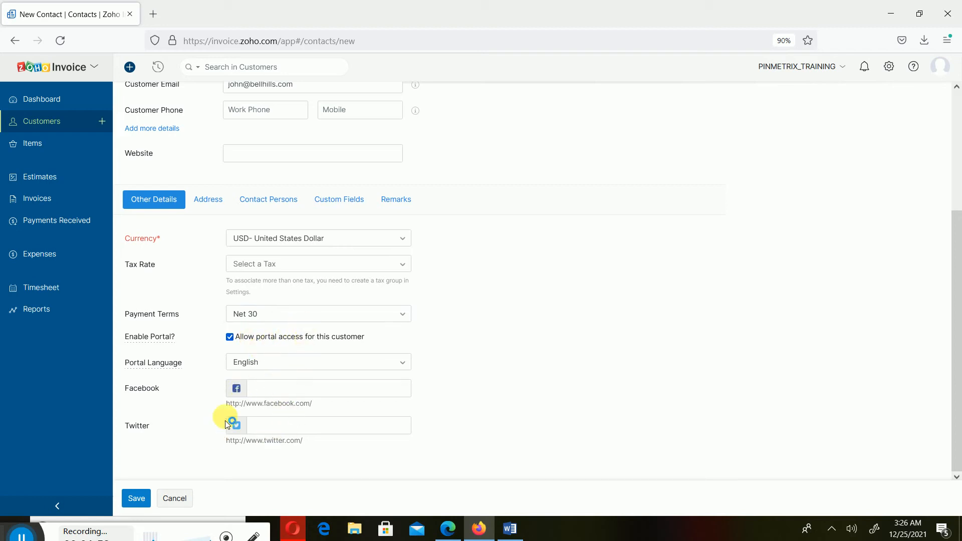
# - Save the new customer FOR001, Bell Hills Furnitures
pyautogui.click(136, 497)
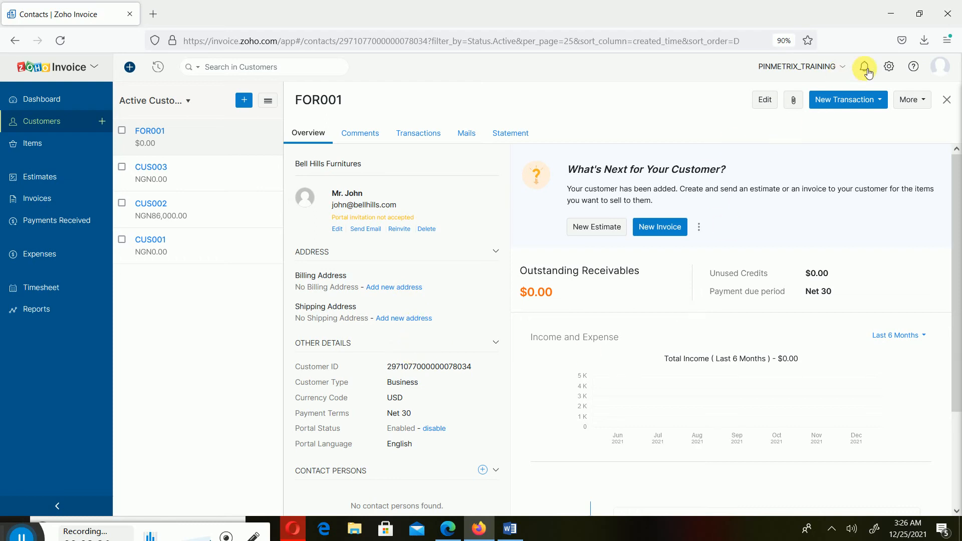
# - Return to the full customer list and open customer CUS003's details
pyautogui.click(949, 101)
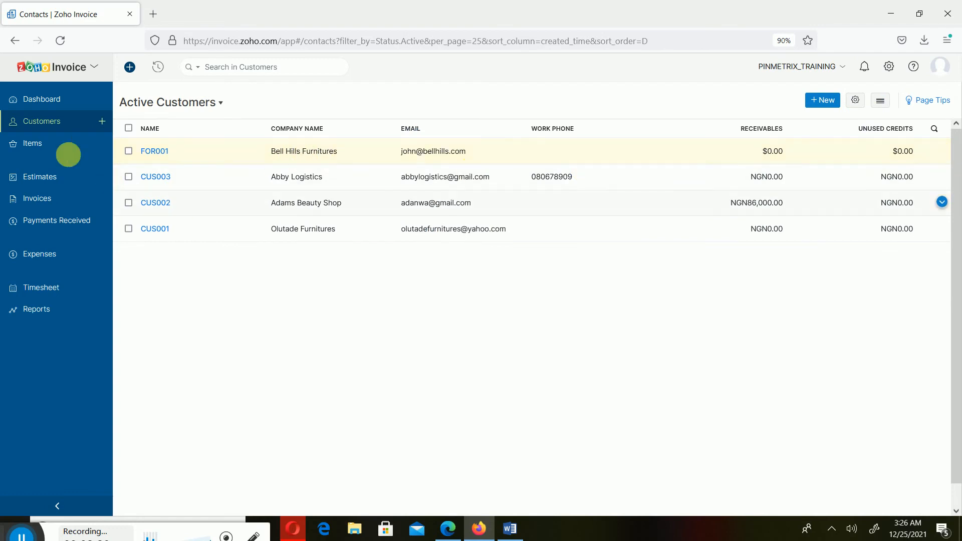
pyautogui.click(156, 178)
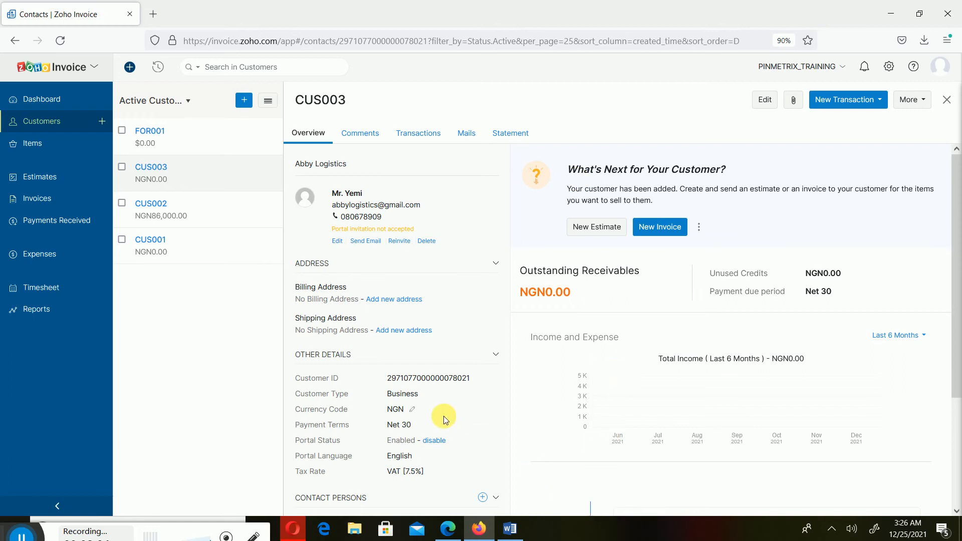
pyautogui.scroll(-2, 441, 273)
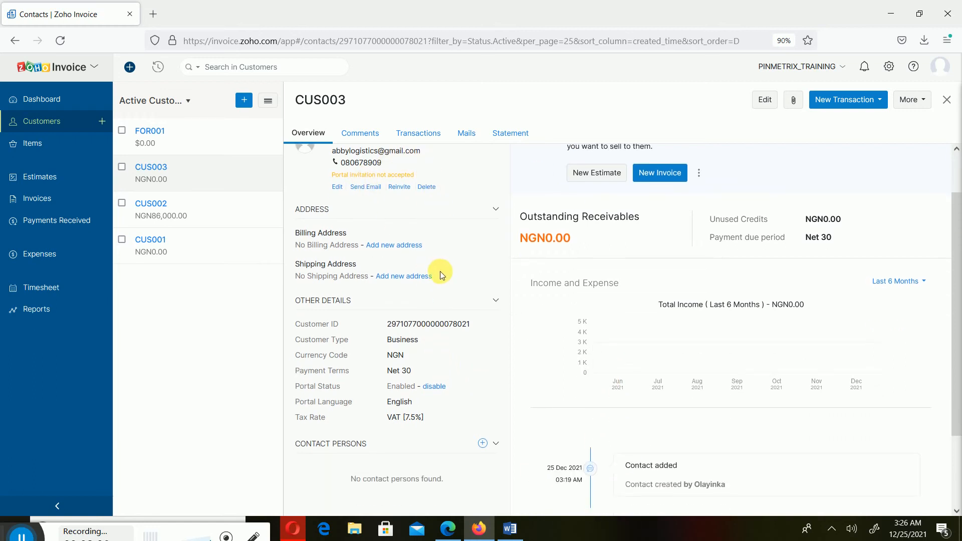
pyautogui.scroll(2, 441, 274)
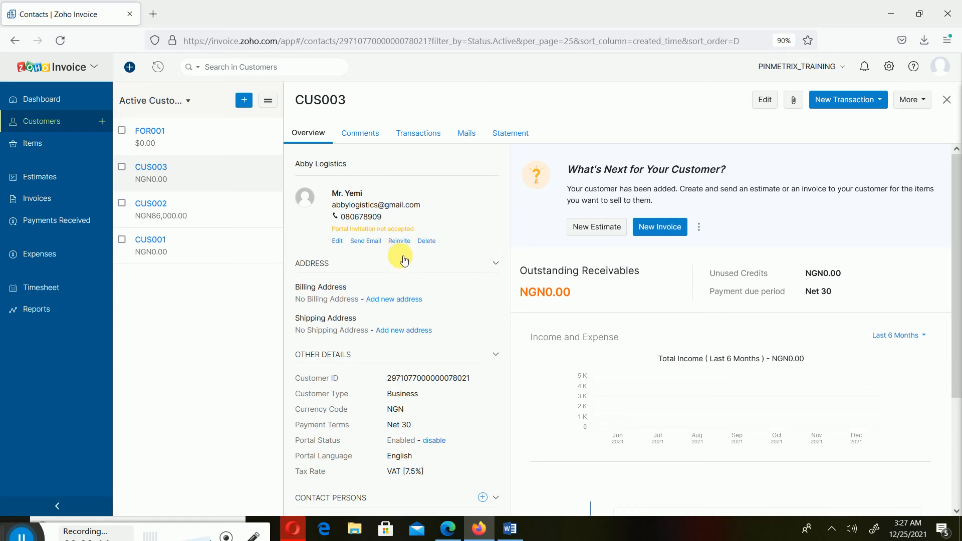
pyautogui.scroll(-2, 552, 298)
pyautogui.scroll(-1, 502, 287)
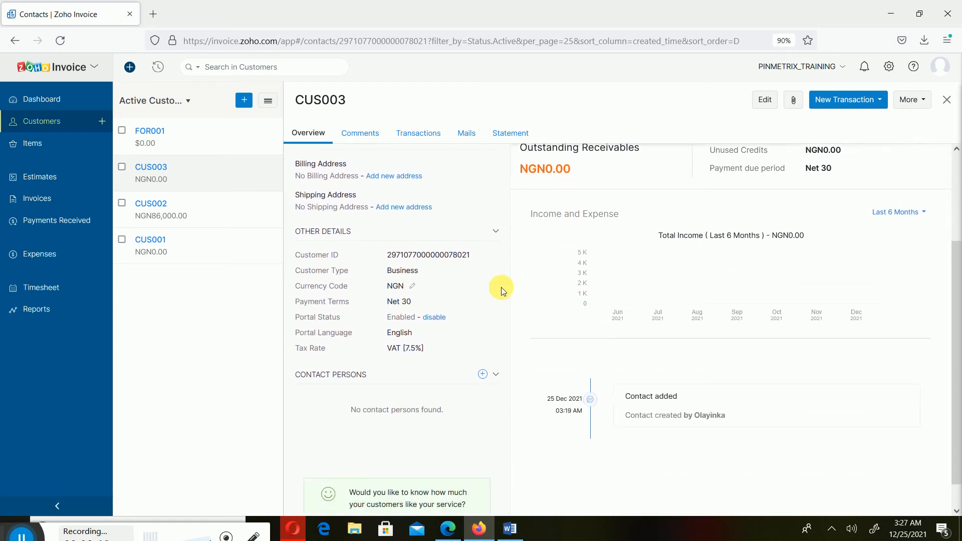
pyautogui.scroll(1, 501, 293)
pyautogui.scroll(2, 501, 291)
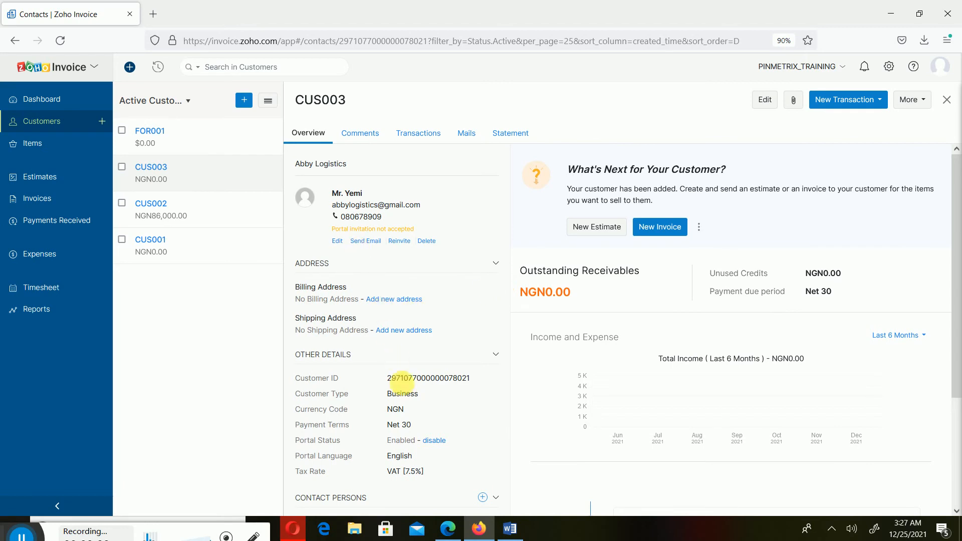
pyautogui.scroll(-1, 401, 381)
pyautogui.scroll(1, 421, 351)
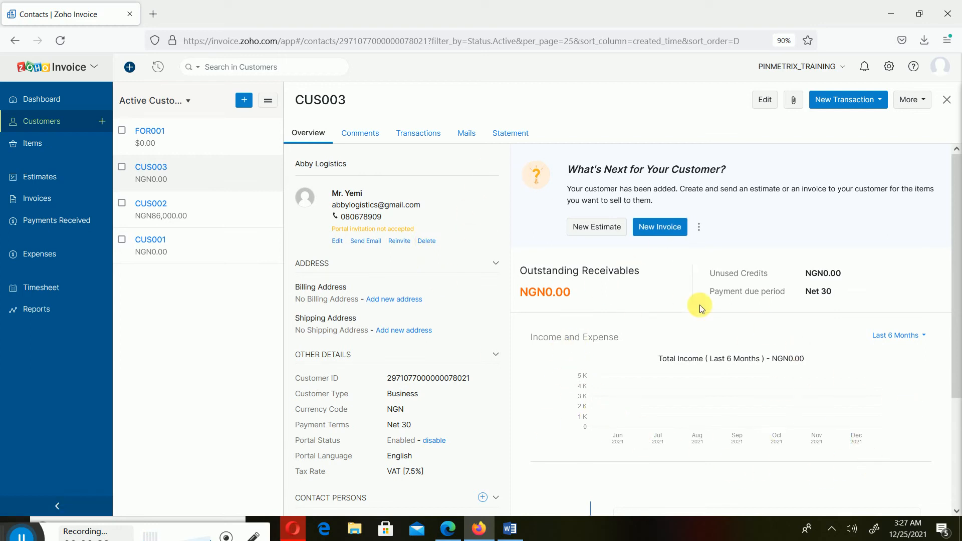
# - Review CUS003's comments, transactions and mails, ending on its December 2021 statement
pyautogui.click(374, 140)
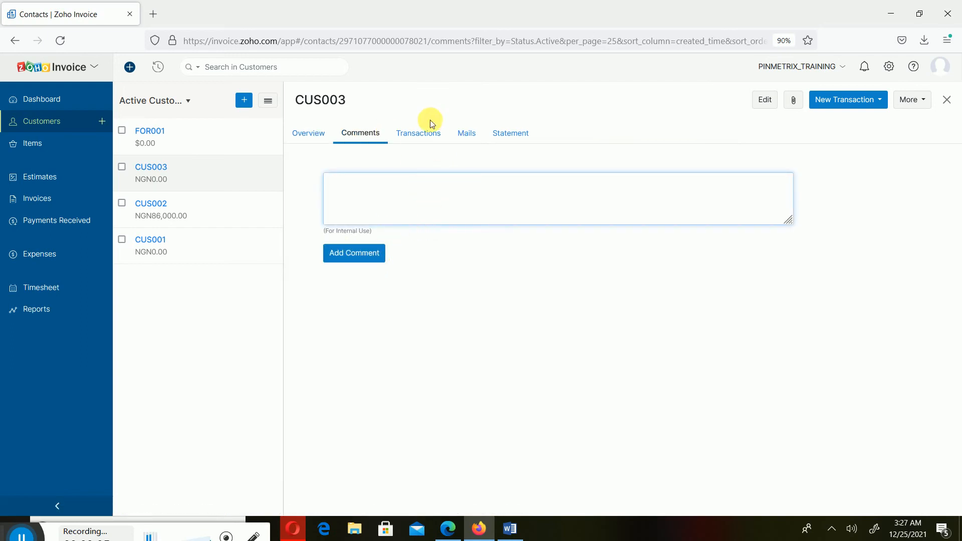
pyautogui.click(413, 133)
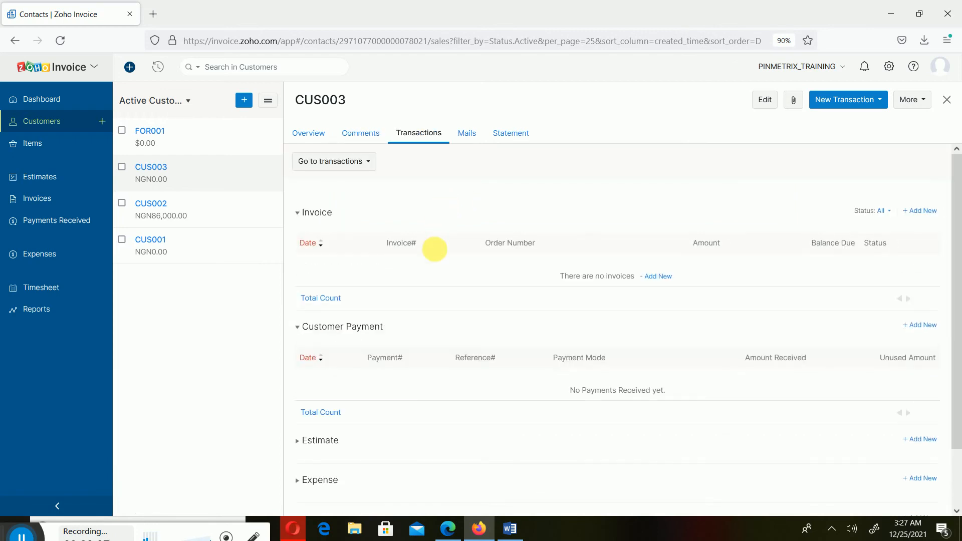
pyautogui.click(310, 215)
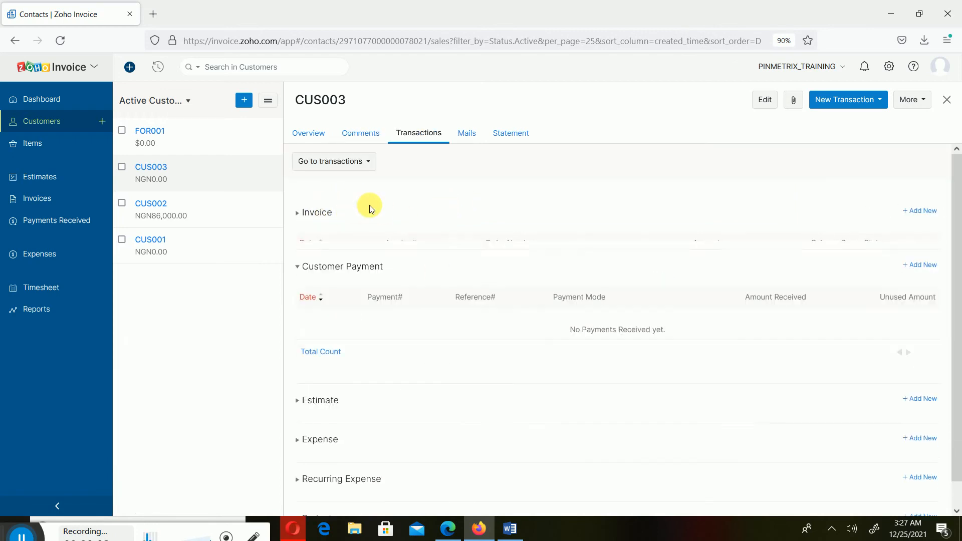
pyautogui.click(314, 258)
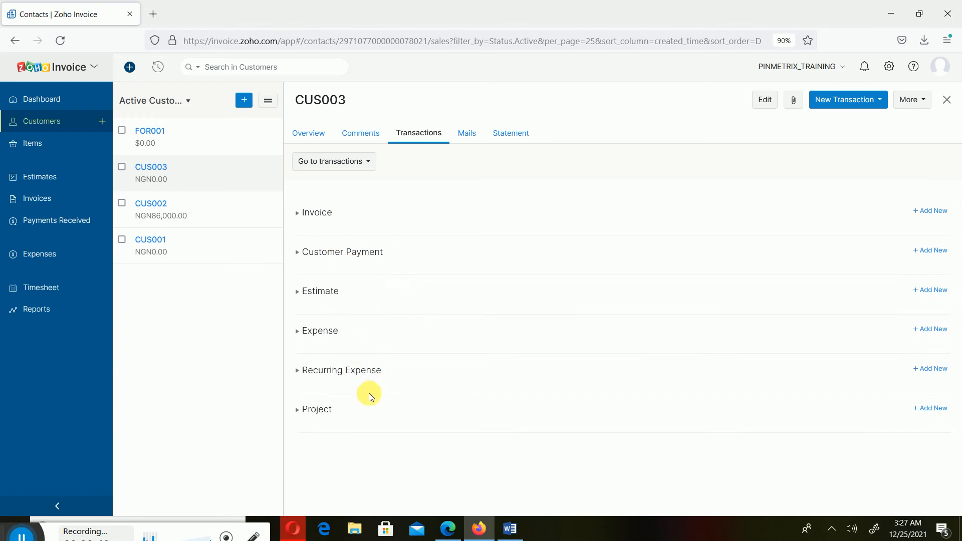
pyautogui.click(466, 133)
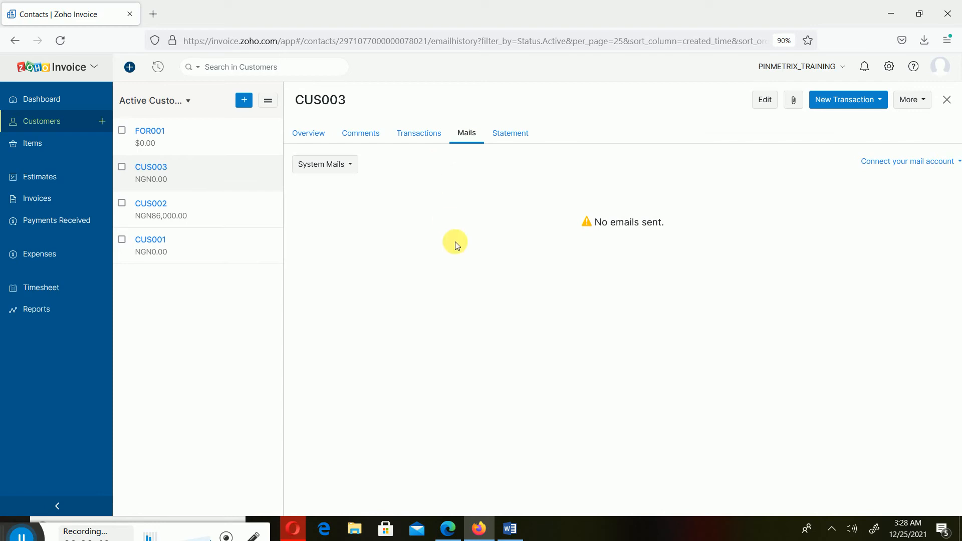
pyautogui.click(510, 134)
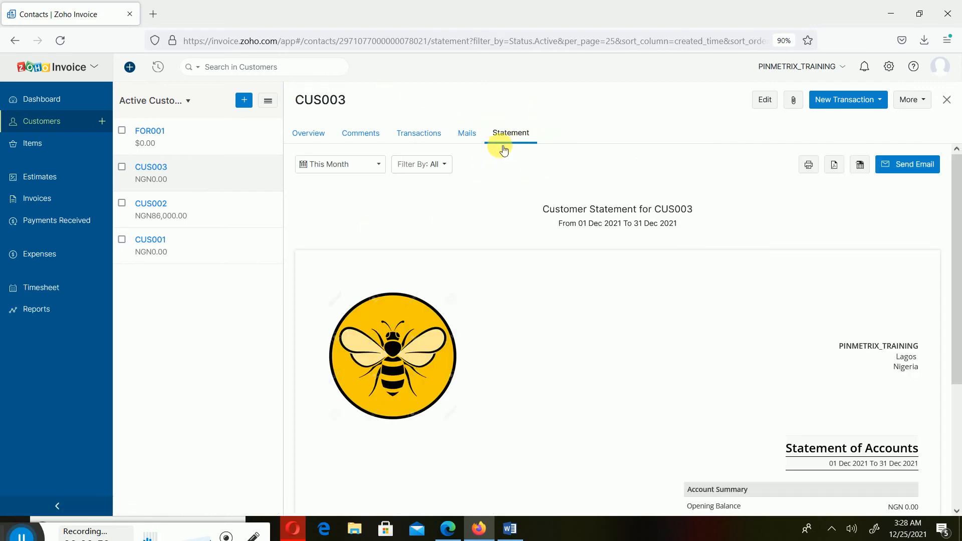
# - Look through CUS003's statement, then close the record to show all Active Customers
pyautogui.scroll(-3, 626, 298)
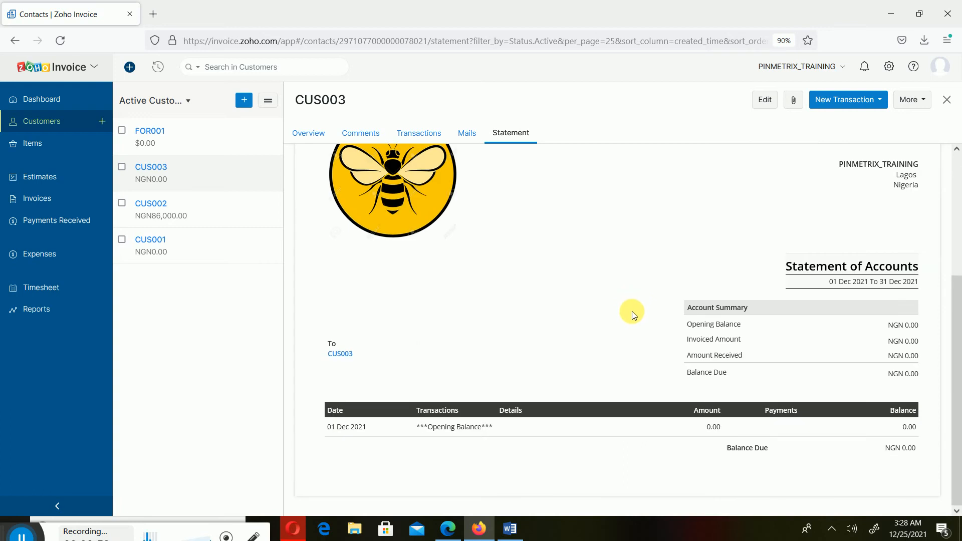
pyautogui.scroll(3, 633, 316)
pyautogui.scroll(-3, 633, 325)
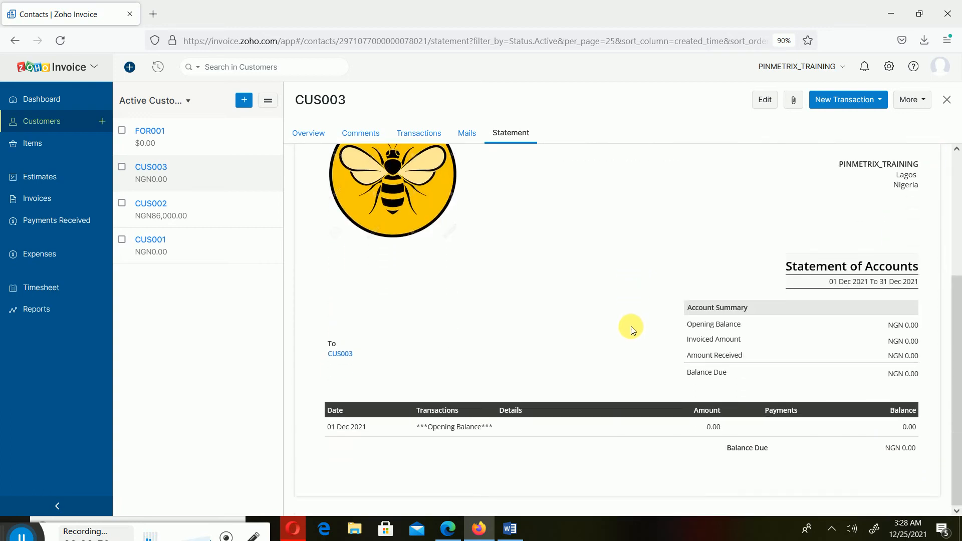
pyautogui.scroll(3, 432, 266)
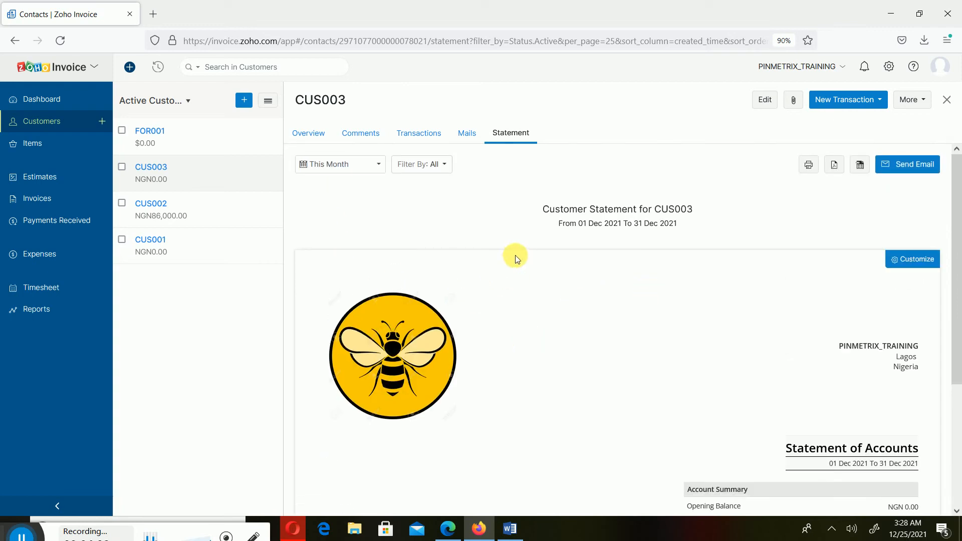
pyautogui.scroll(-3, 527, 246)
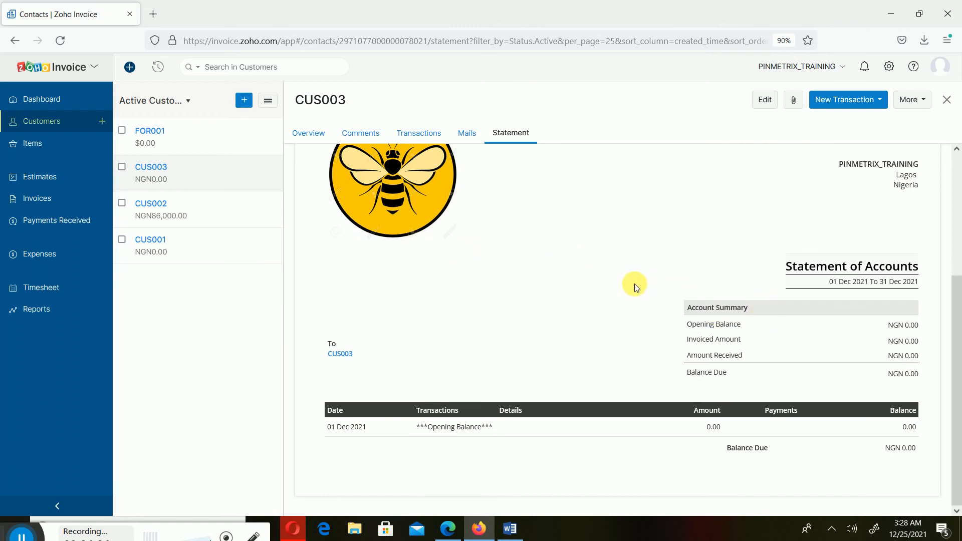
pyautogui.scroll(2, 652, 320)
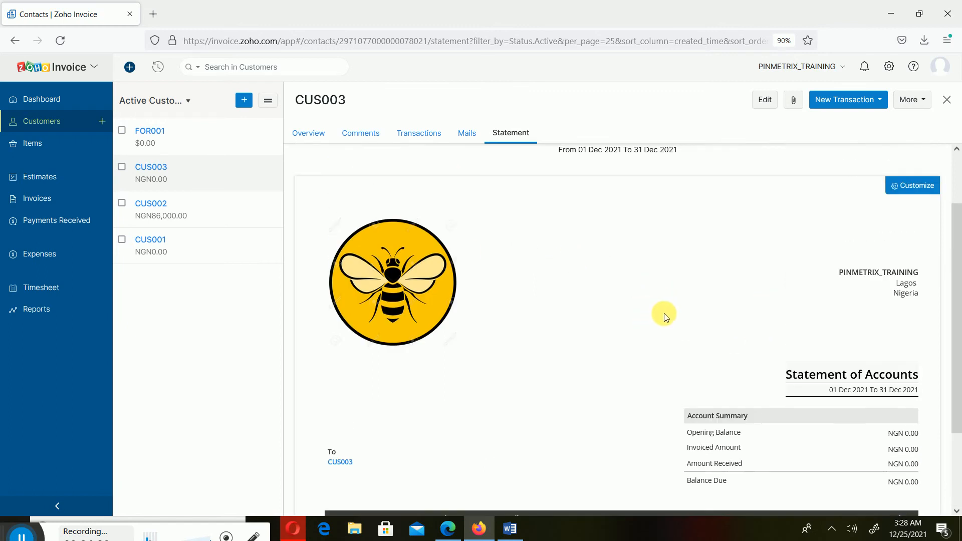
pyautogui.scroll(2, 662, 316)
pyautogui.scroll(-4, 667, 301)
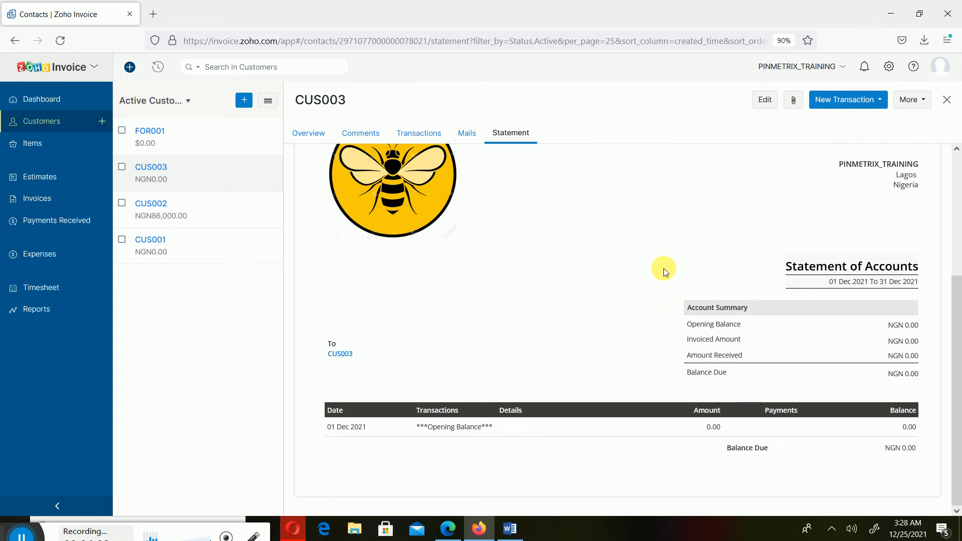
pyautogui.click(949, 101)
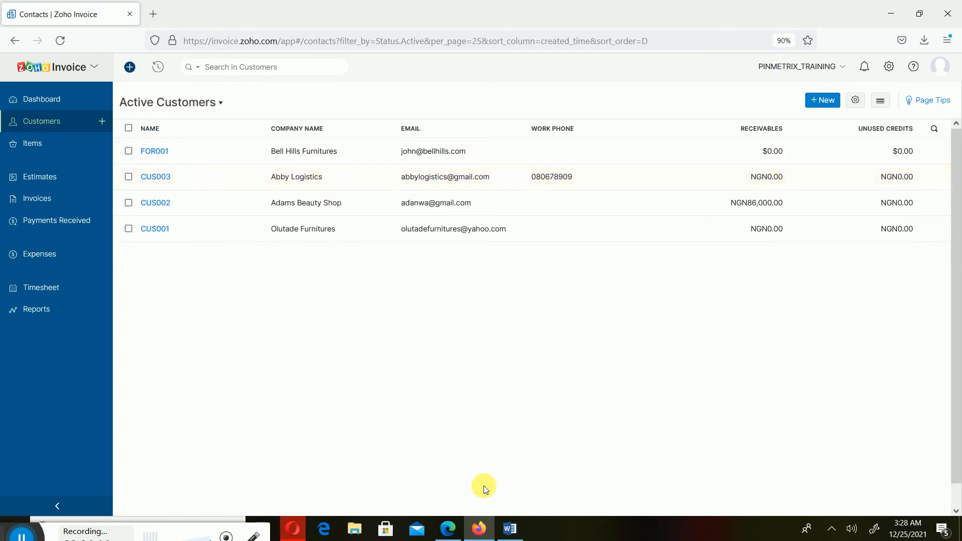
pyautogui.click(482, 530)
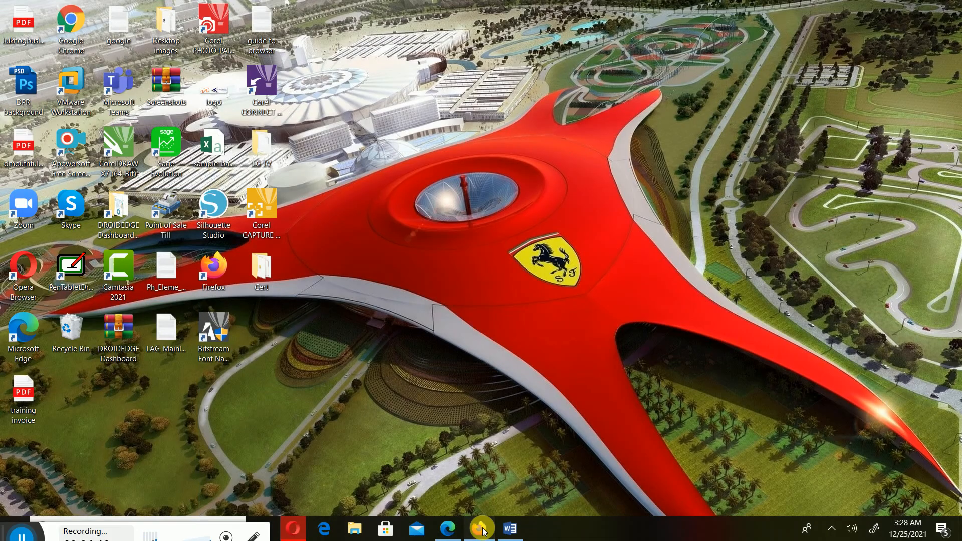
pyautogui.click(481, 530)
pyautogui.click(509, 529)
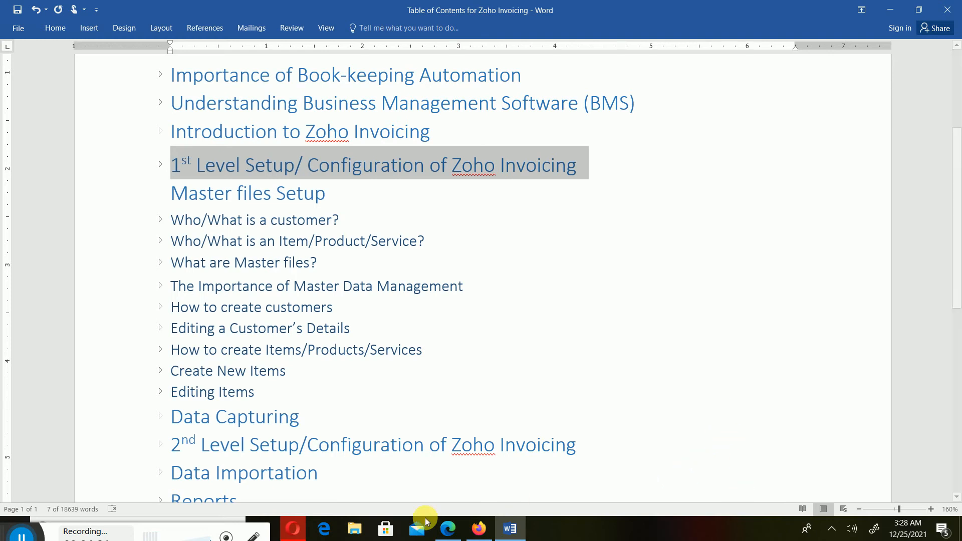
pyautogui.click(524, 529)
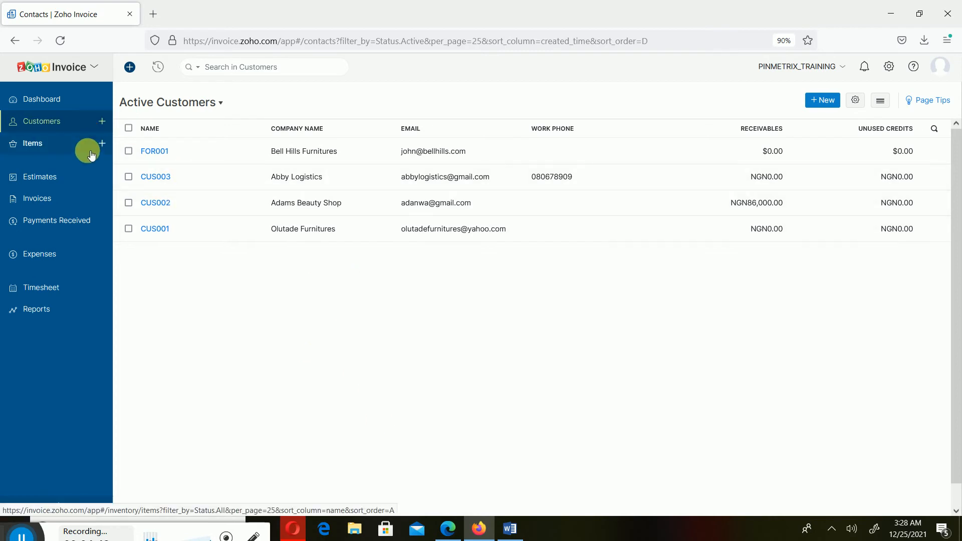
# - Open the Items list, start a new item, and cancel it unsaved
pyautogui.click(75, 144)
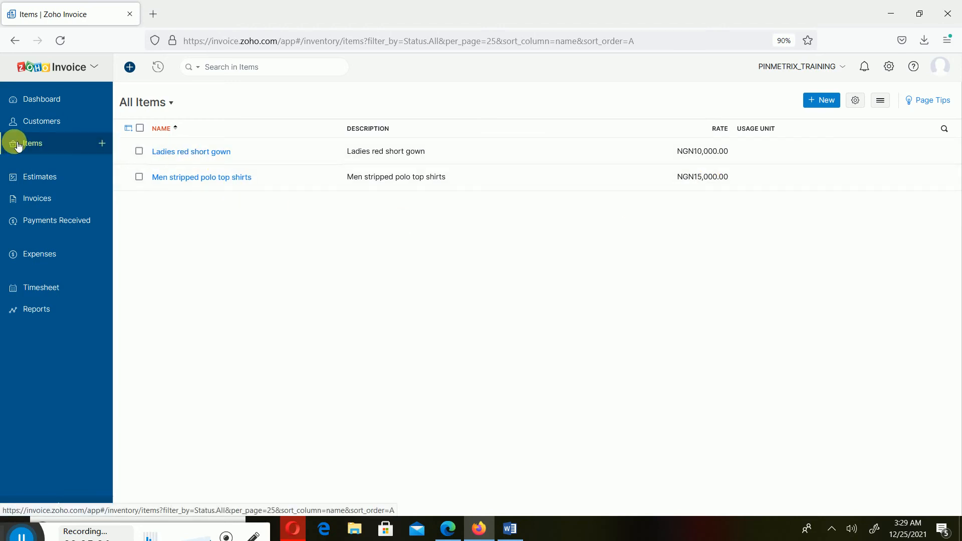
pyautogui.click(103, 143)
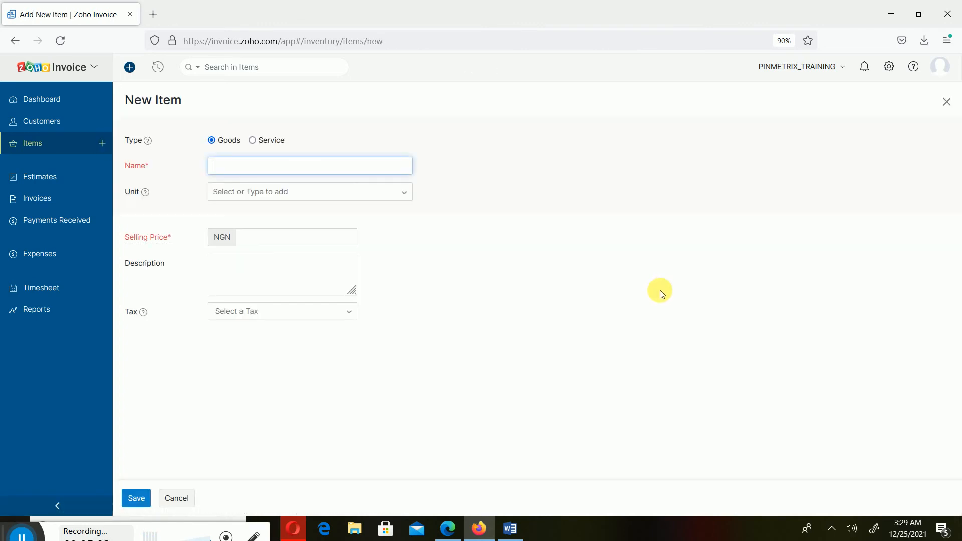
pyautogui.click(180, 498)
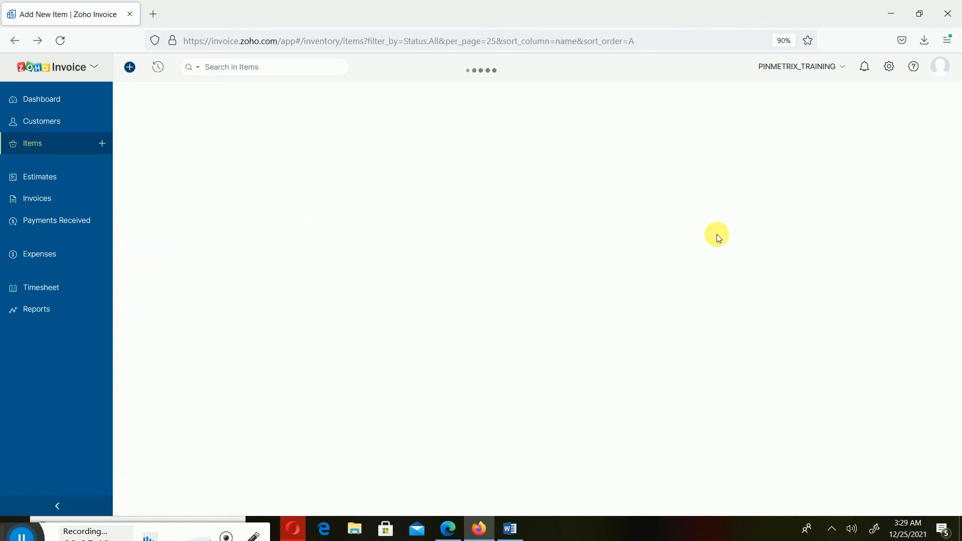
# - Open a blank New Item form from the Items list
pyautogui.click(817, 100)
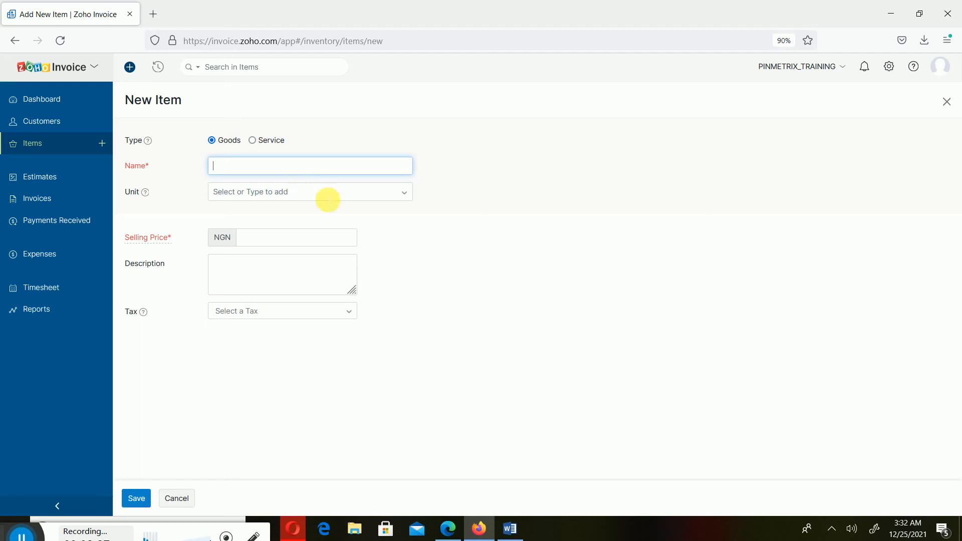
pyautogui.click(277, 168)
pyautogui.write('LV')
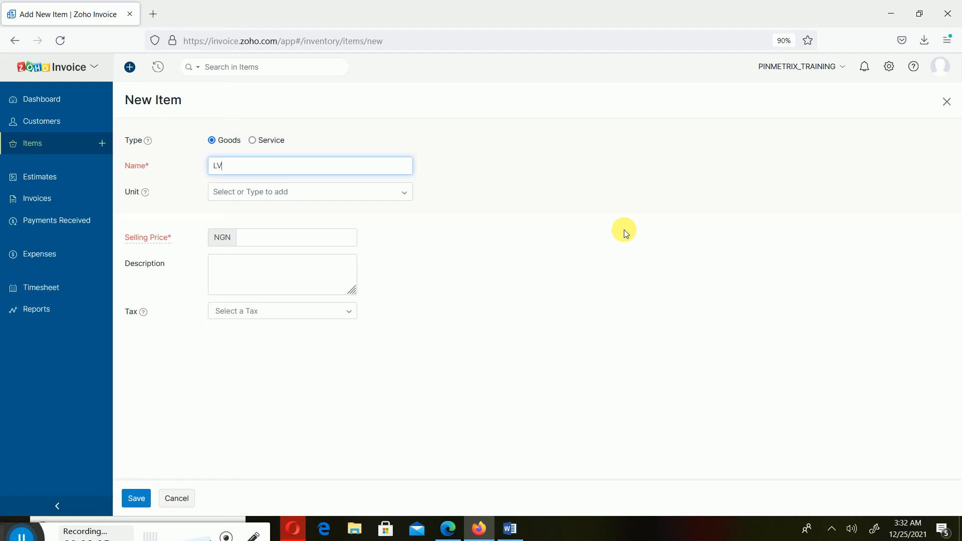
pyautogui.press('BackSpace')
pyautogui.press('BackSpace')
# - Go to Settings > Preferences, confirming to leave the unsaved item page
pyautogui.click(890, 67)
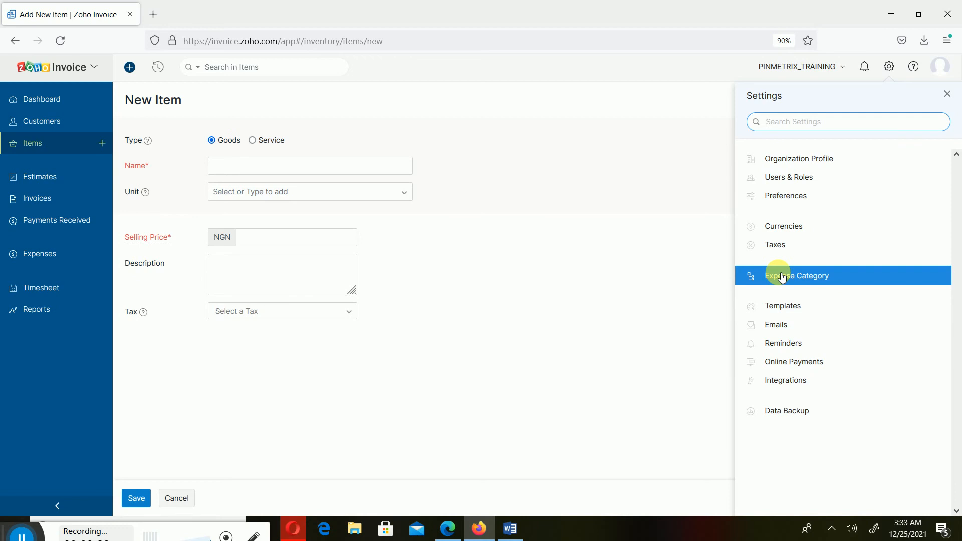
pyautogui.click(801, 194)
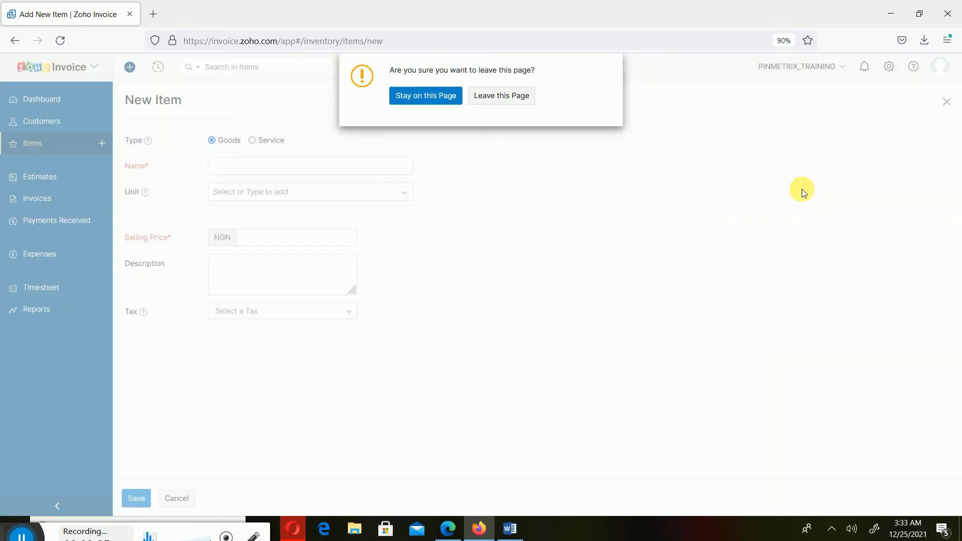
pyautogui.click(516, 95)
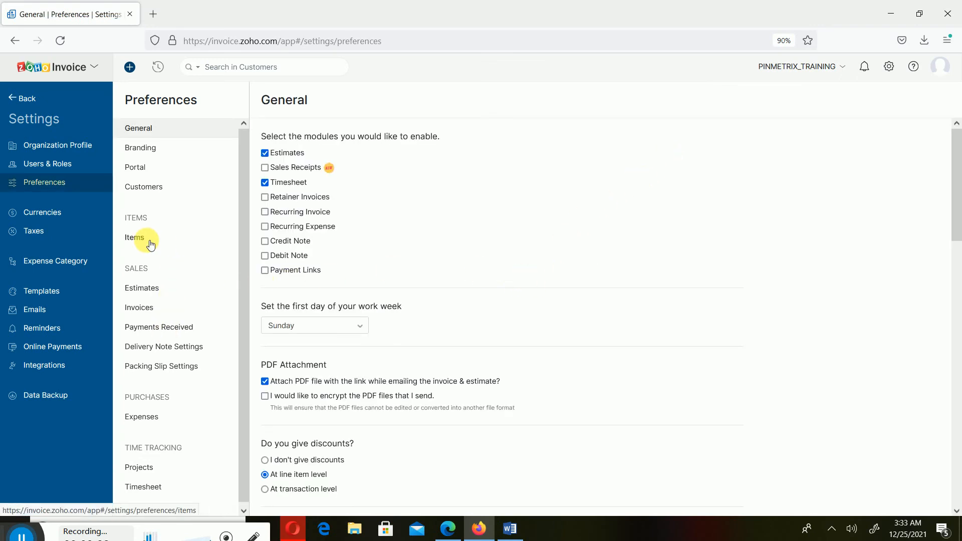
# - Open the Items preferences and follow the link for making the SKU field active
pyautogui.click(170, 239)
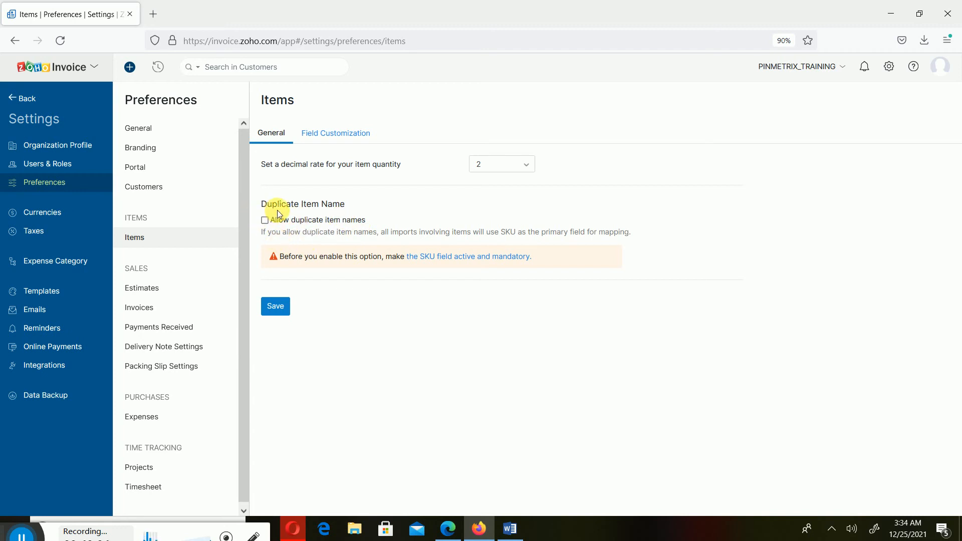
pyautogui.click(459, 257)
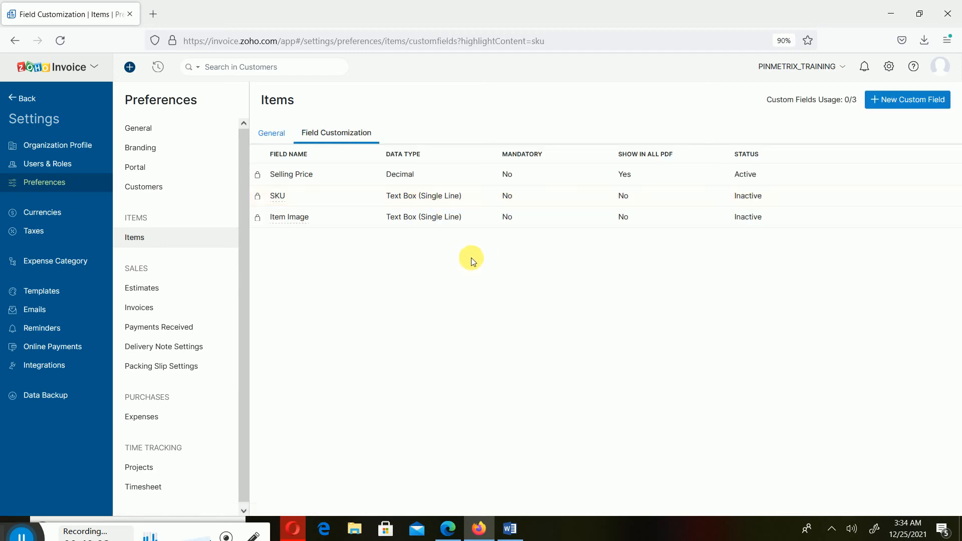
# - Mark the SKU item field as Active and then Mandatory in Field Customization
pyautogui.click(335, 137)
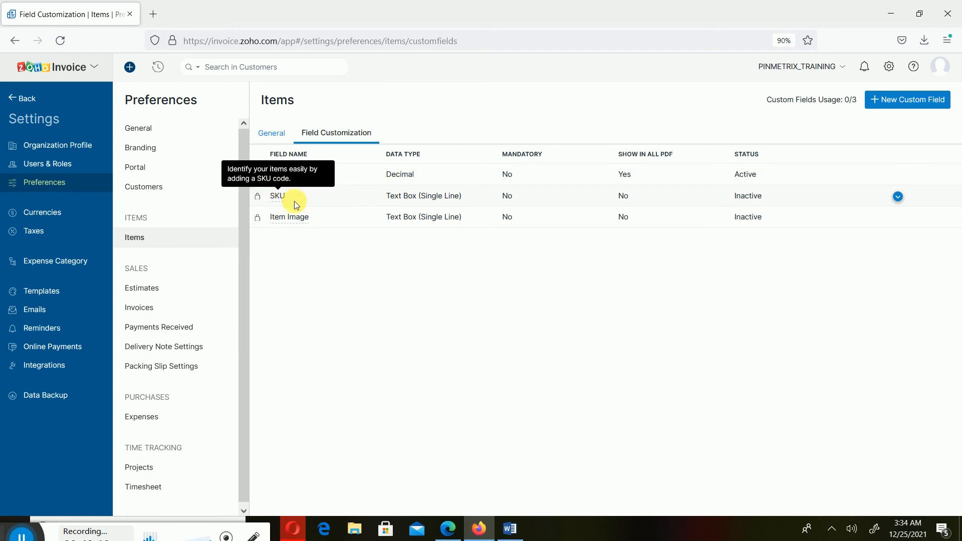
pyautogui.click(898, 197)
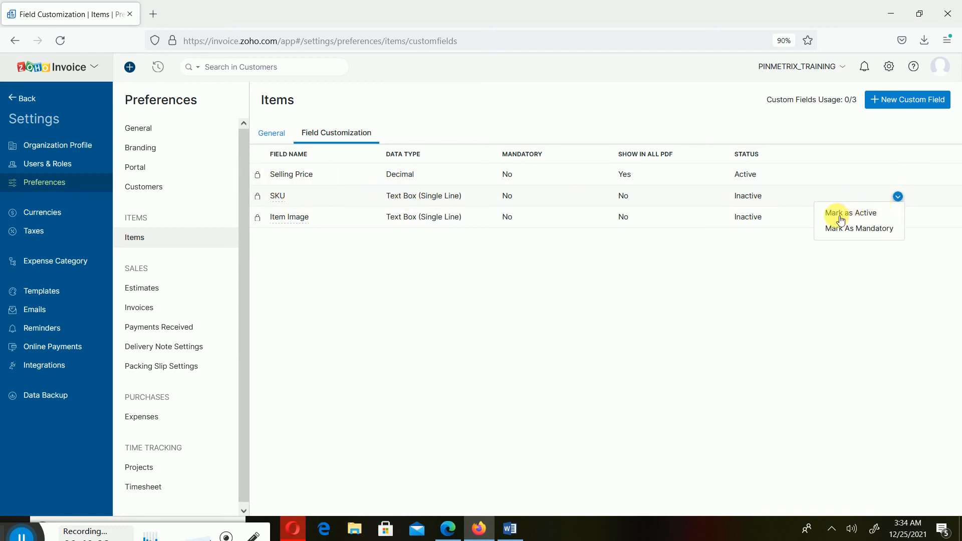
pyautogui.click(898, 197)
pyautogui.click(875, 218)
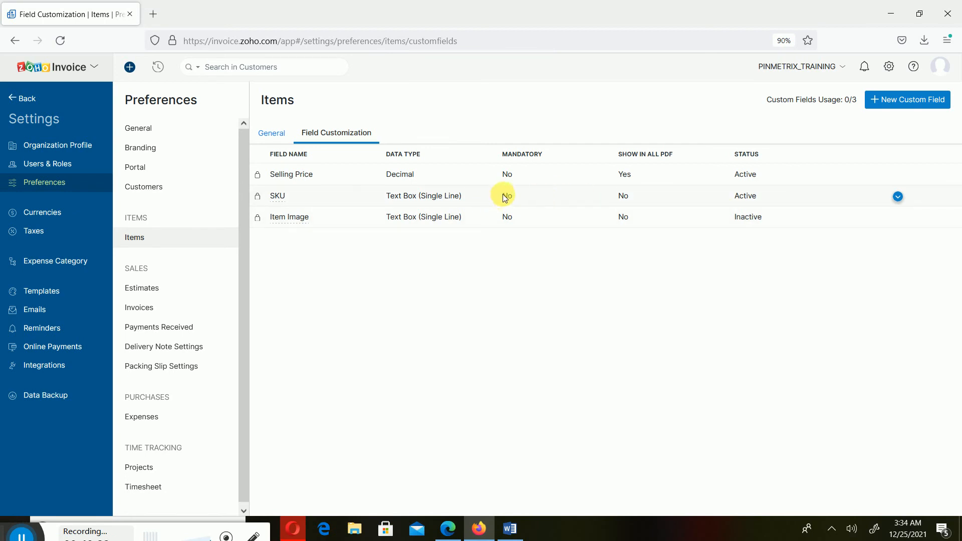
pyautogui.click(898, 197)
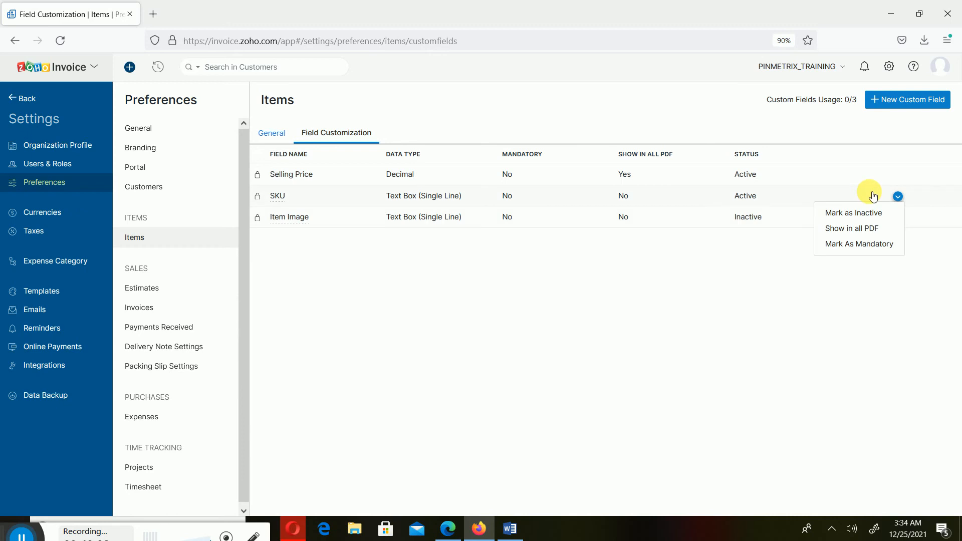
pyautogui.click(878, 246)
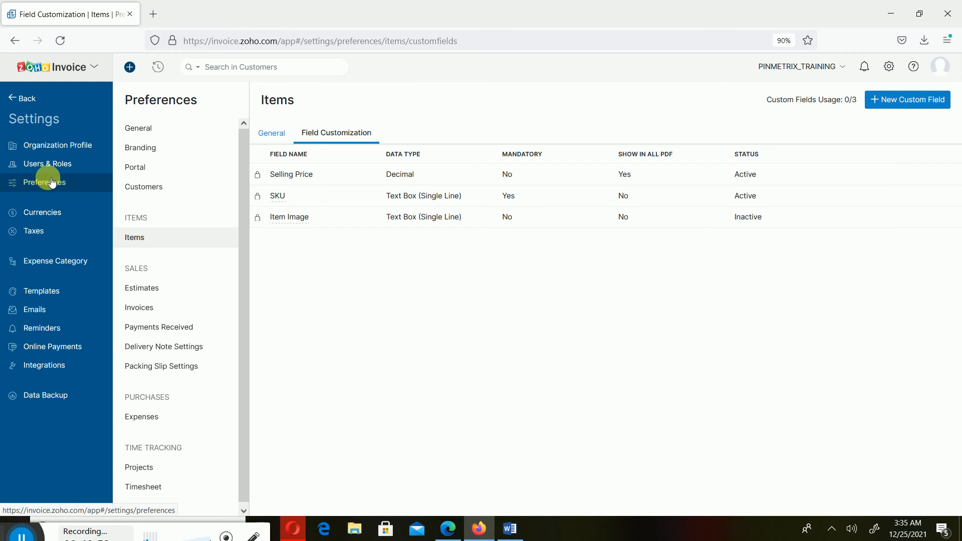
# - Leave the unsaved new item form and go to the Preferences settings
pyautogui.click(19, 99)
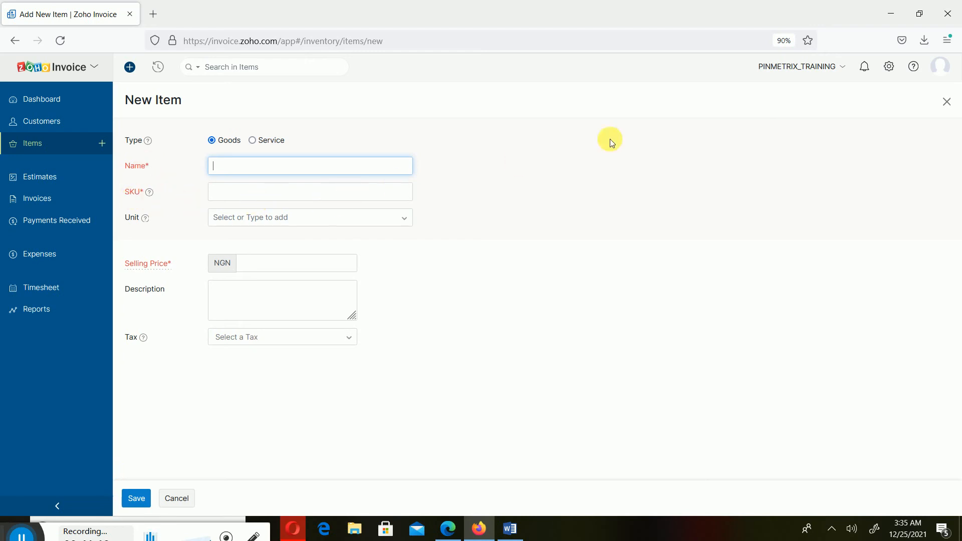
pyautogui.click(890, 67)
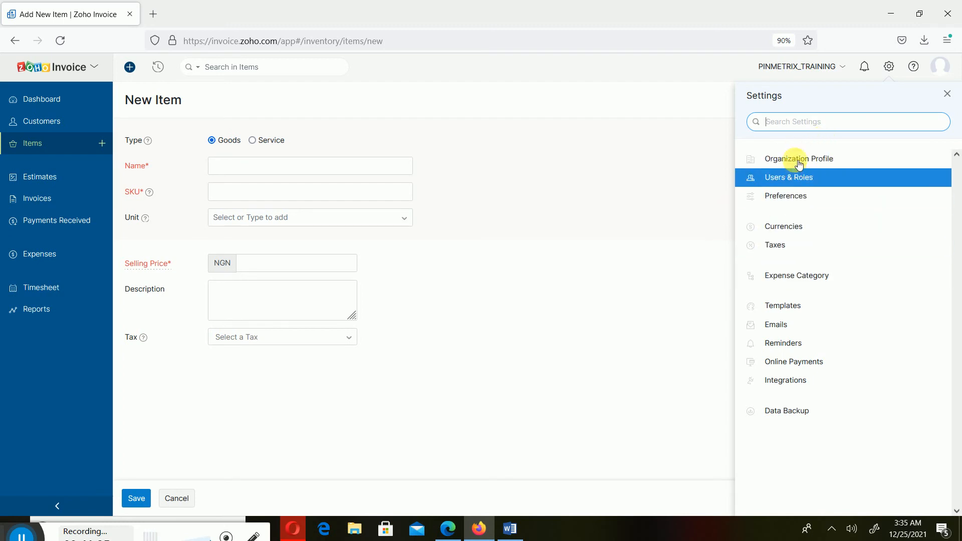
pyautogui.click(786, 195)
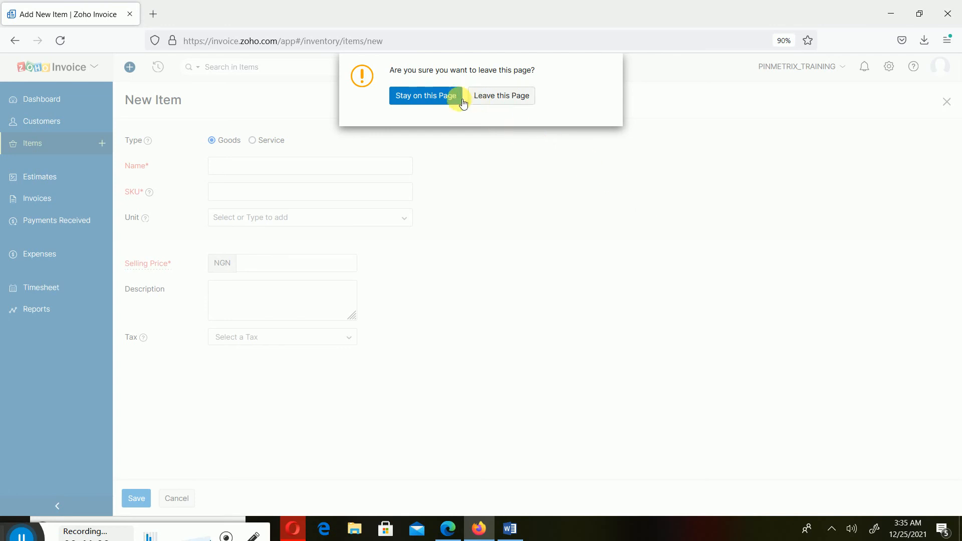
pyautogui.click(490, 104)
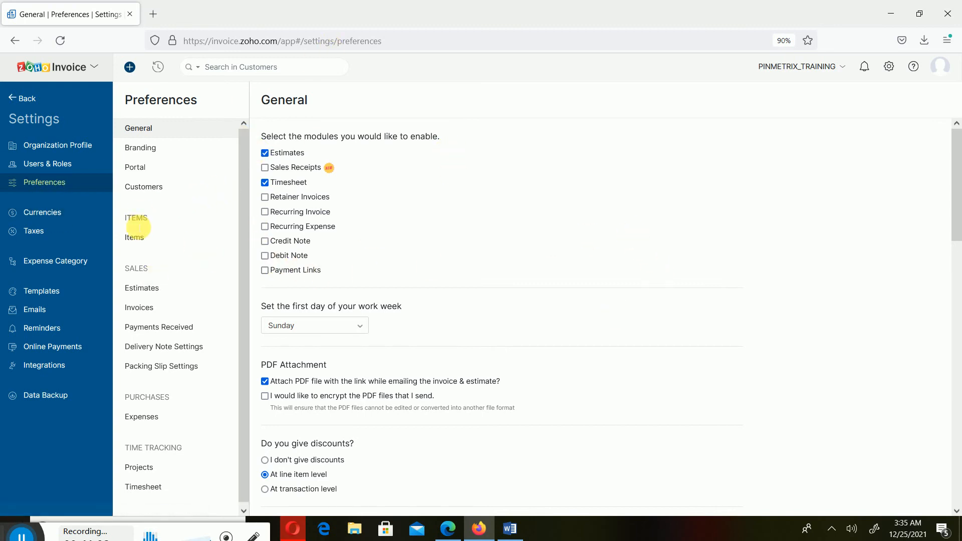
# - Mark the Item Image field as Active under Items Field Customization
pyautogui.click(136, 237)
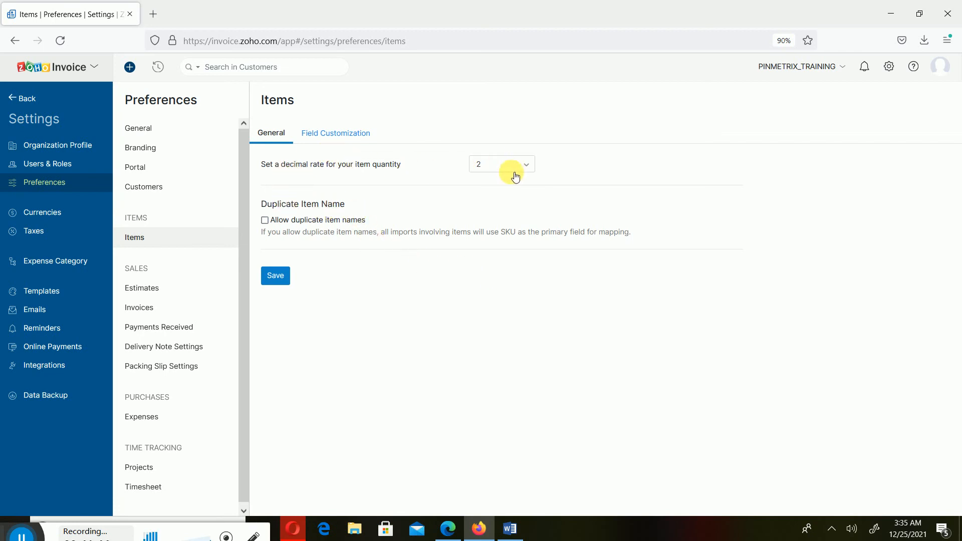
pyautogui.click(335, 135)
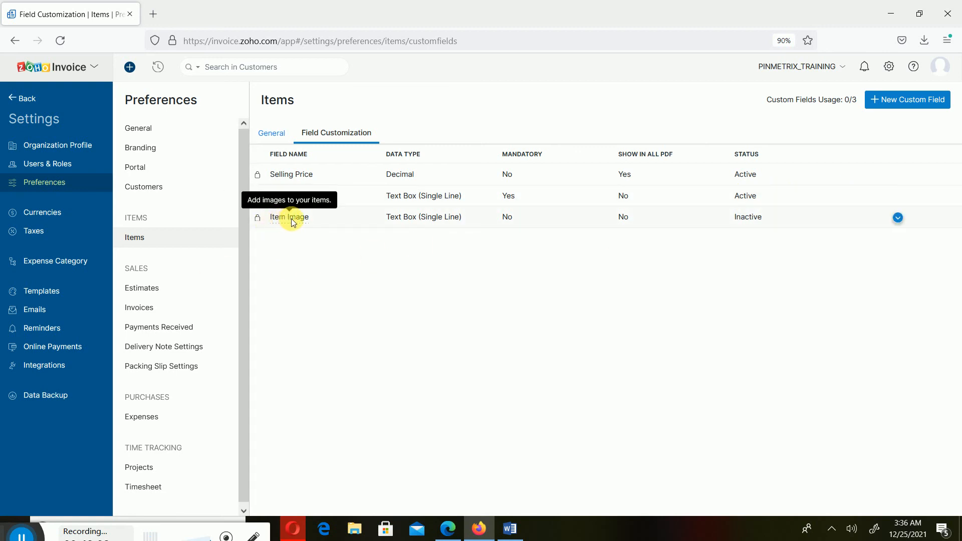
pyautogui.click(898, 218)
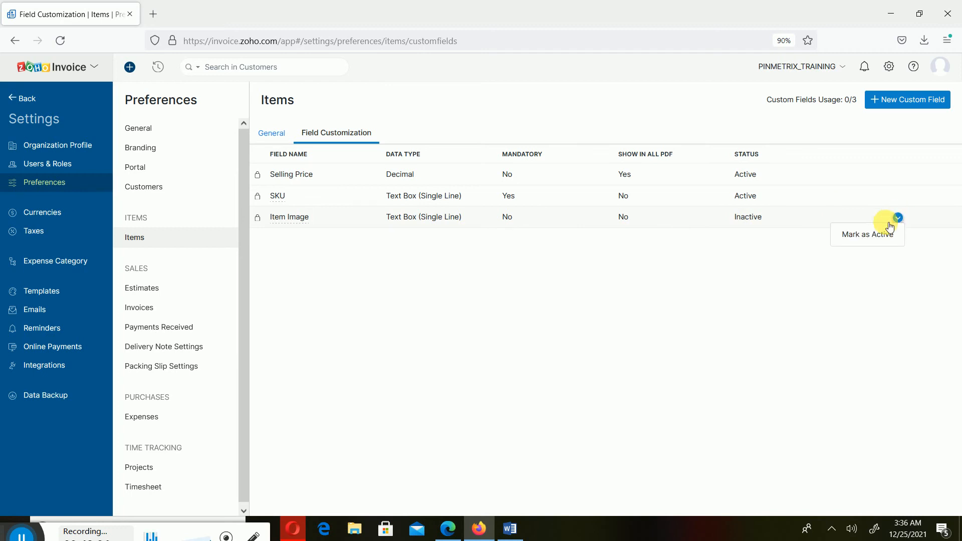
pyautogui.click(865, 240)
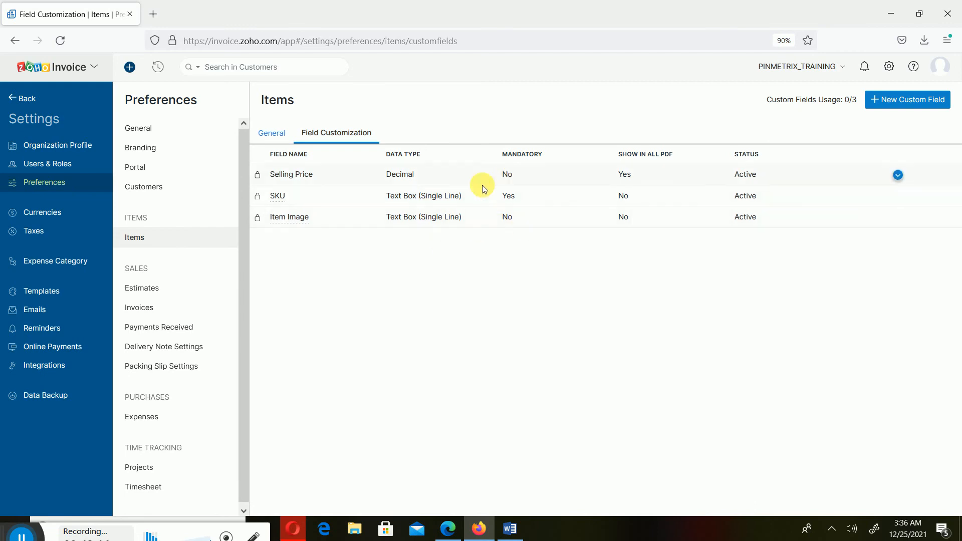
pyautogui.click(891, 100)
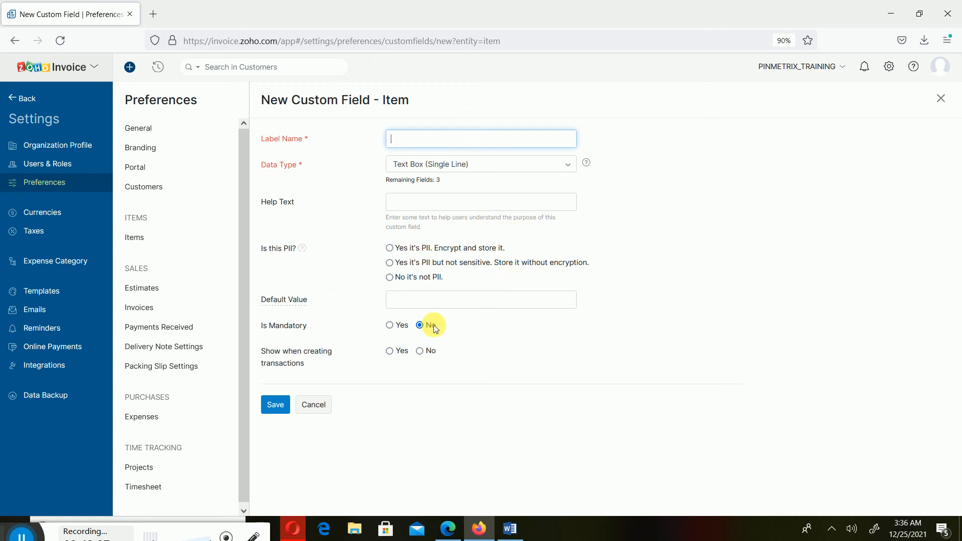
pyautogui.click(316, 405)
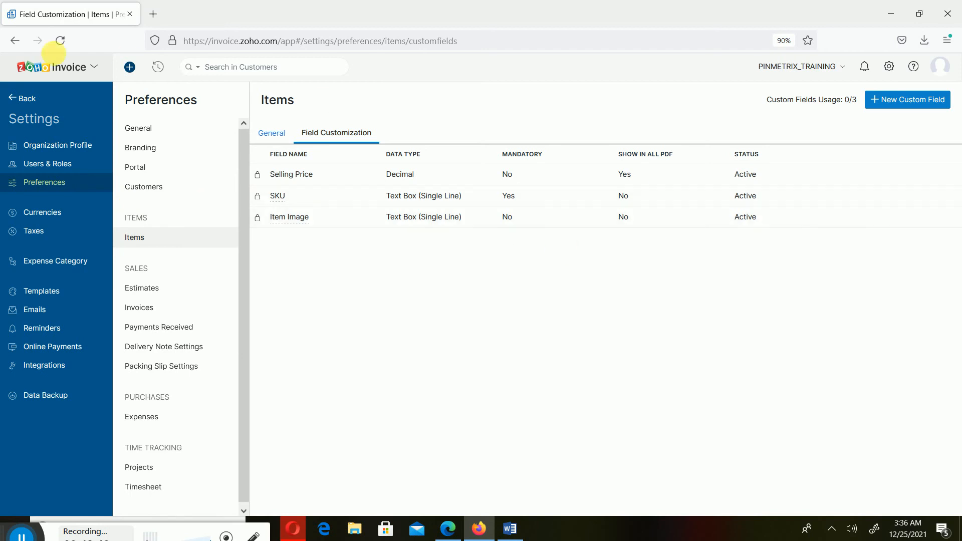
# - Return to the New Item form and continue typing the name 'LV White Male Sneakers'
pyautogui.click(23, 93)
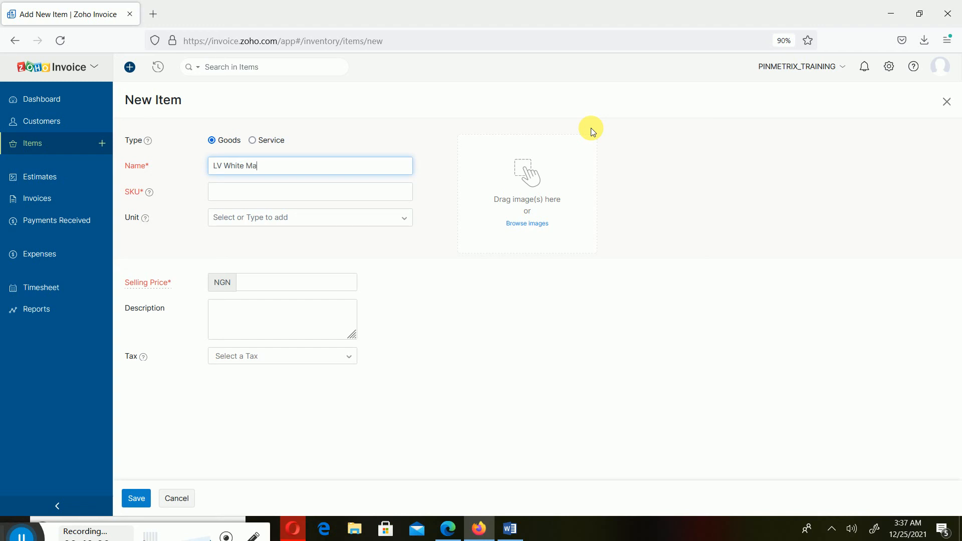
pyautogui.write('le Sneakers')
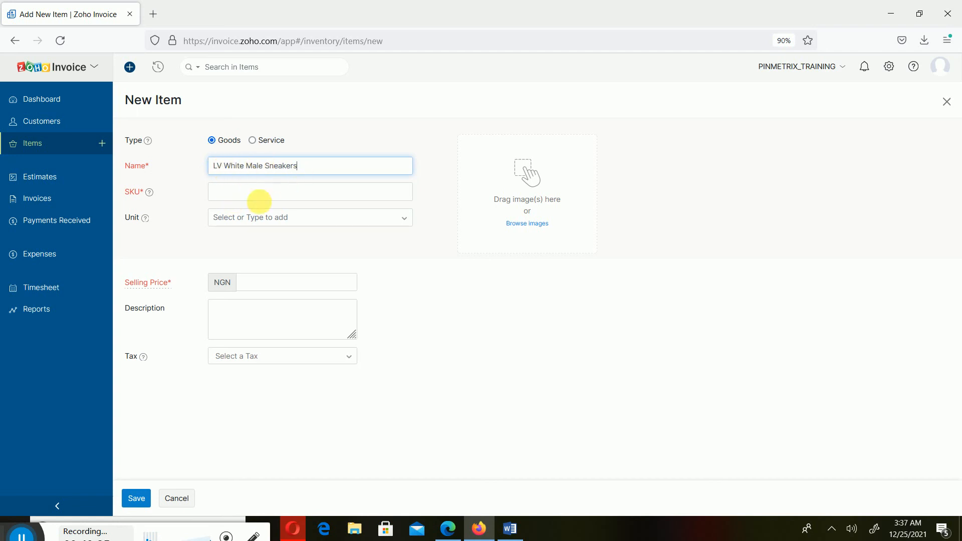
pyautogui.click(259, 193)
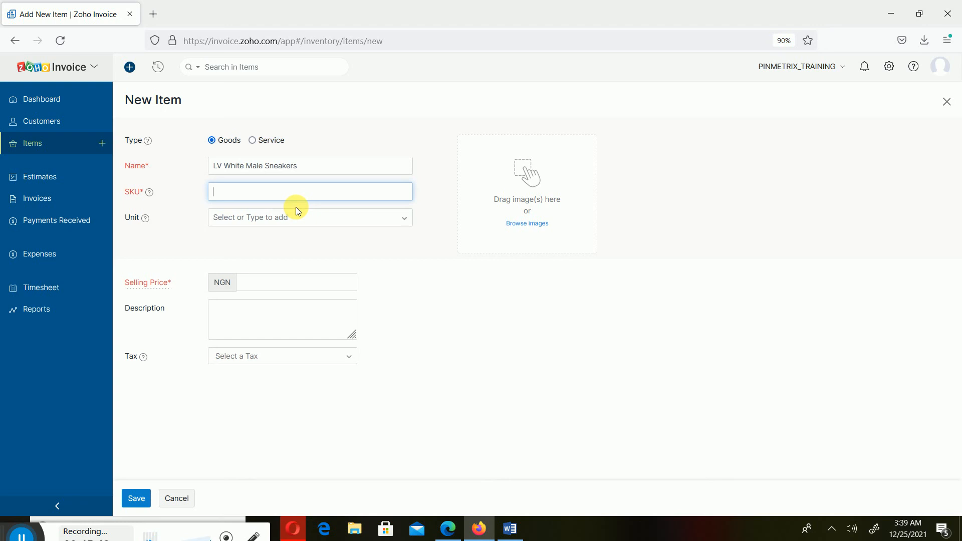
# - Enter ITMASN001 as the item's SKU, correcting typos along the way
pyautogui.write('ITMASN001')
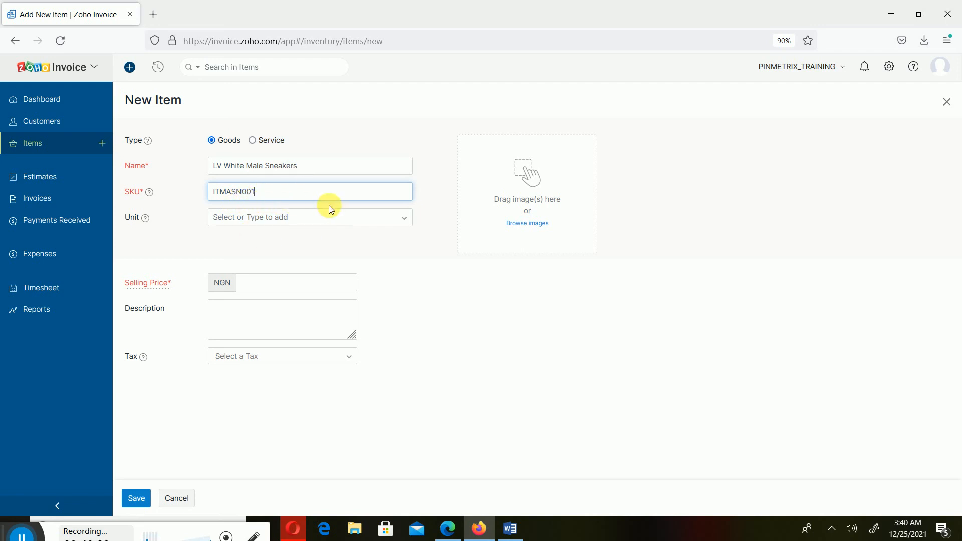
pyautogui.click(405, 219)
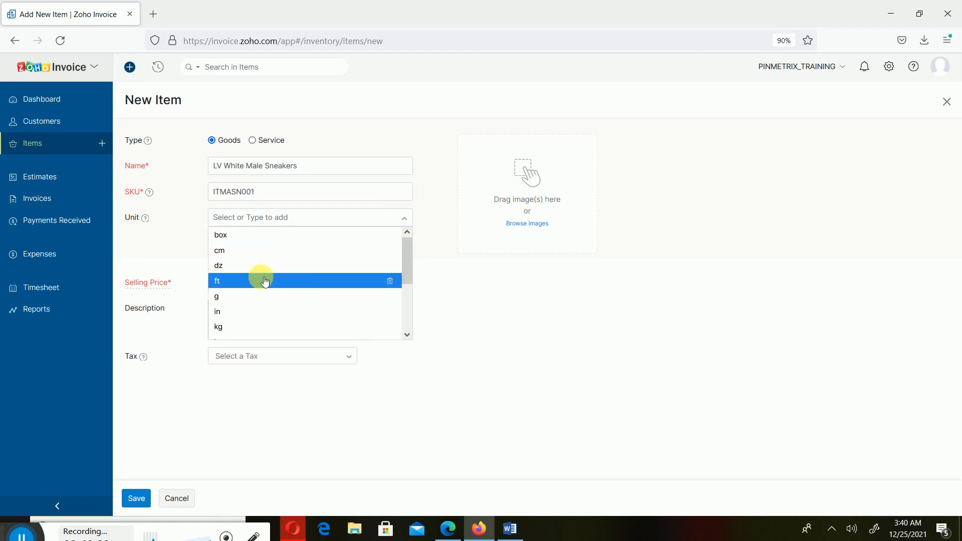
# - Set the item's unit to pcs and its selling price to 35000
pyautogui.scroll(-3, 409, 312)
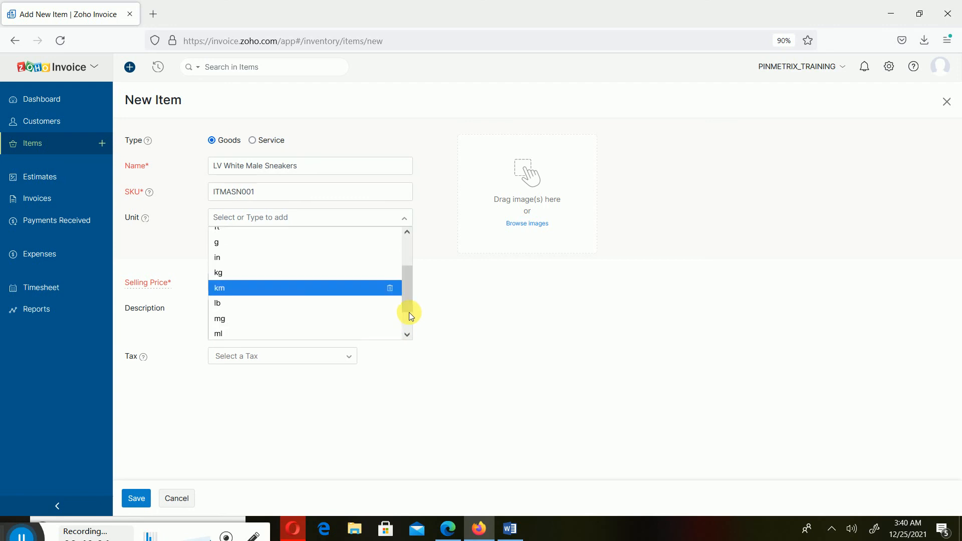
pyautogui.click(283, 333)
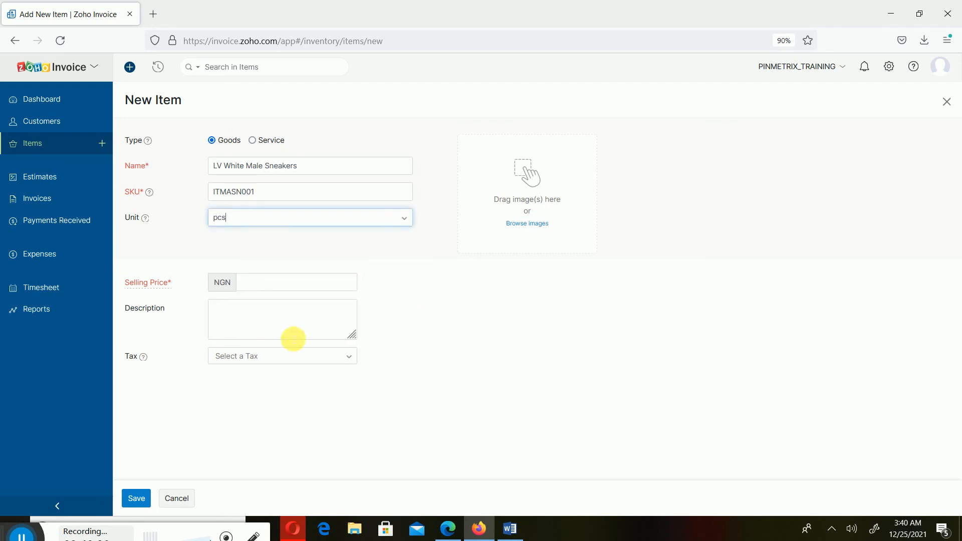
pyautogui.click(292, 283)
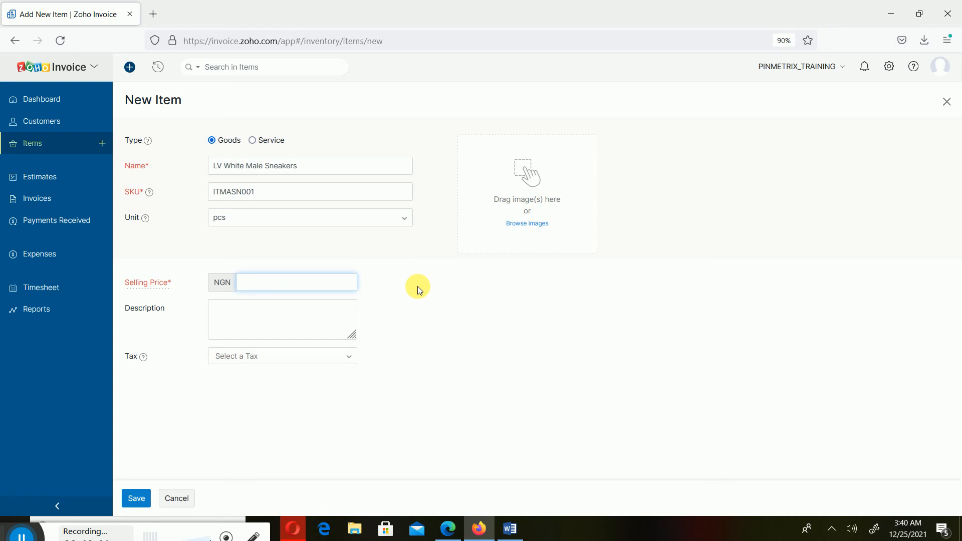
pyautogui.write('35000')
# - Copy the item name 'LV White Male Sneakers' into the Description box
pyautogui.click(259, 322)
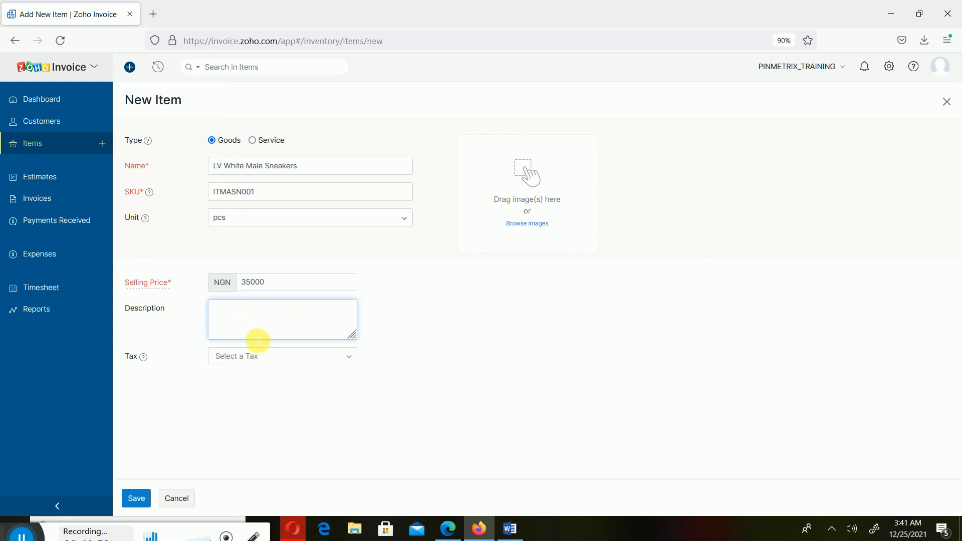
pyautogui.moveTo(296, 166); pyautogui.dragTo(156, 166)
pyautogui.hotkey('ctrl', 'c')
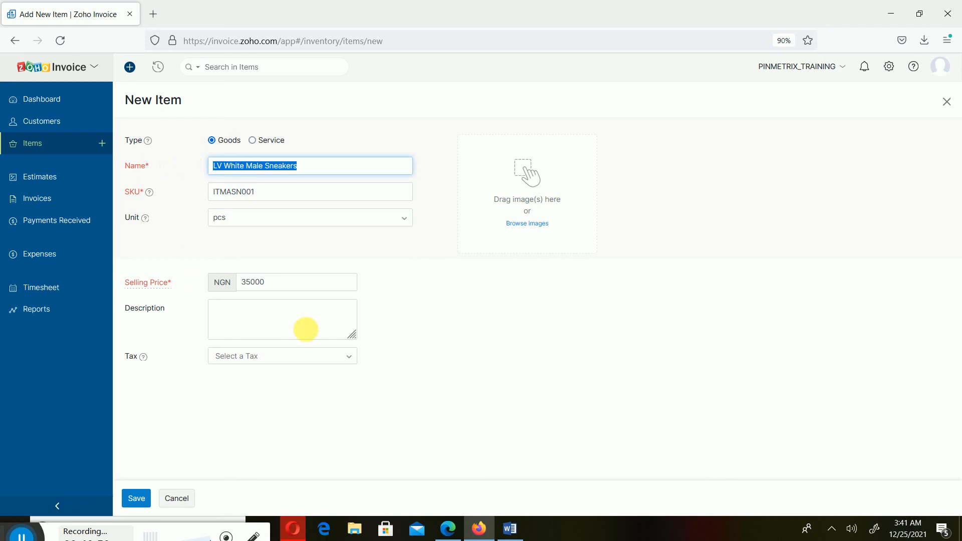
pyautogui.click(311, 327)
pyautogui.hotkey('ctrl', 'v')
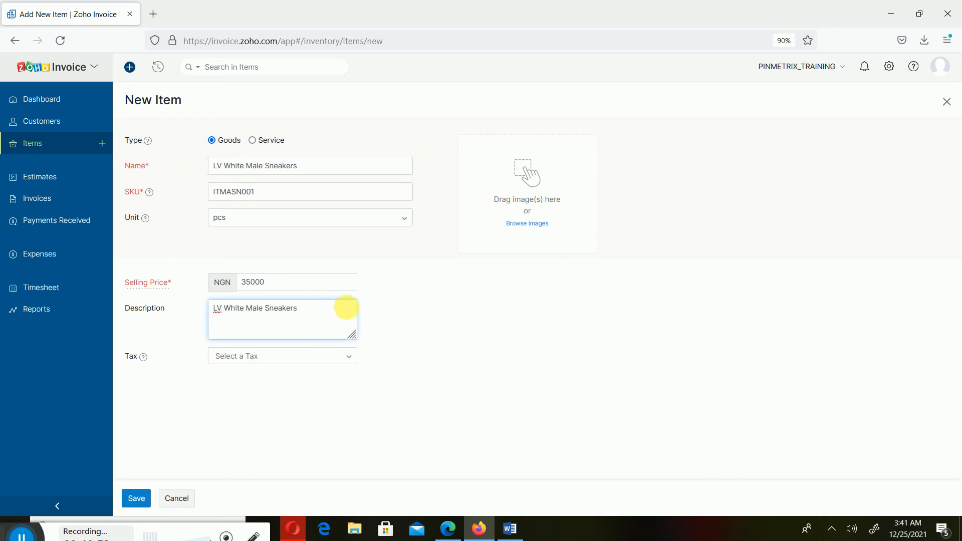
pyautogui.click(570, 356)
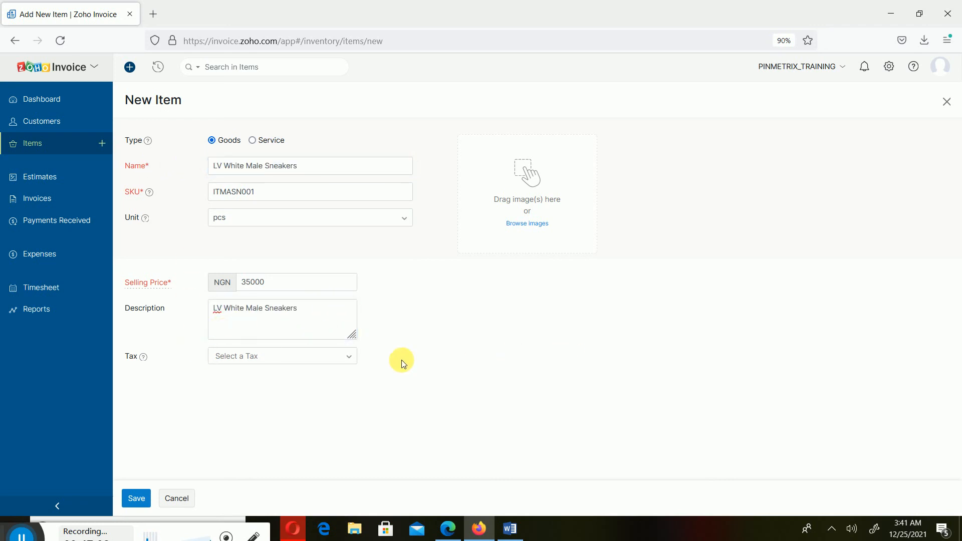
# - Apply the VAT [7.5%] tax to the item and save it
pyautogui.click(289, 370)
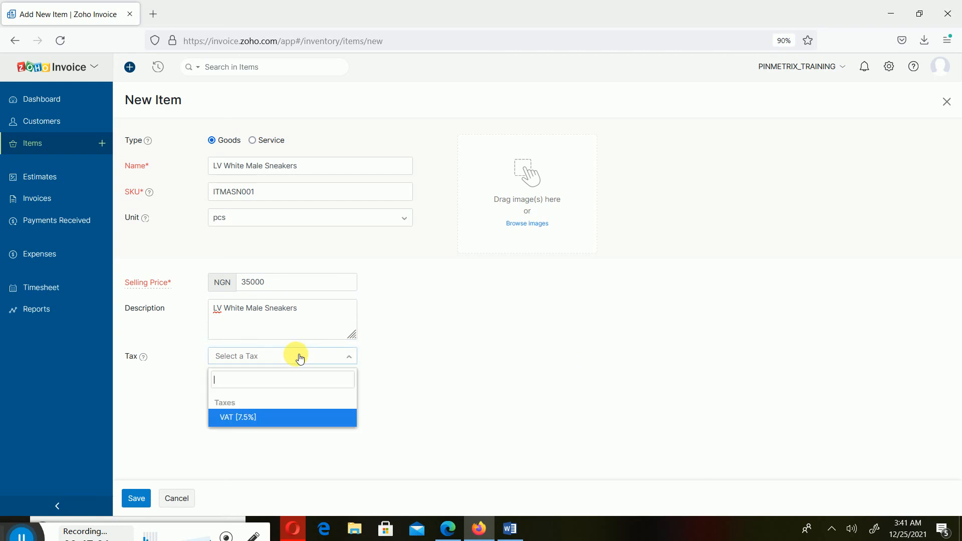
pyautogui.click(269, 419)
pyautogui.click(564, 374)
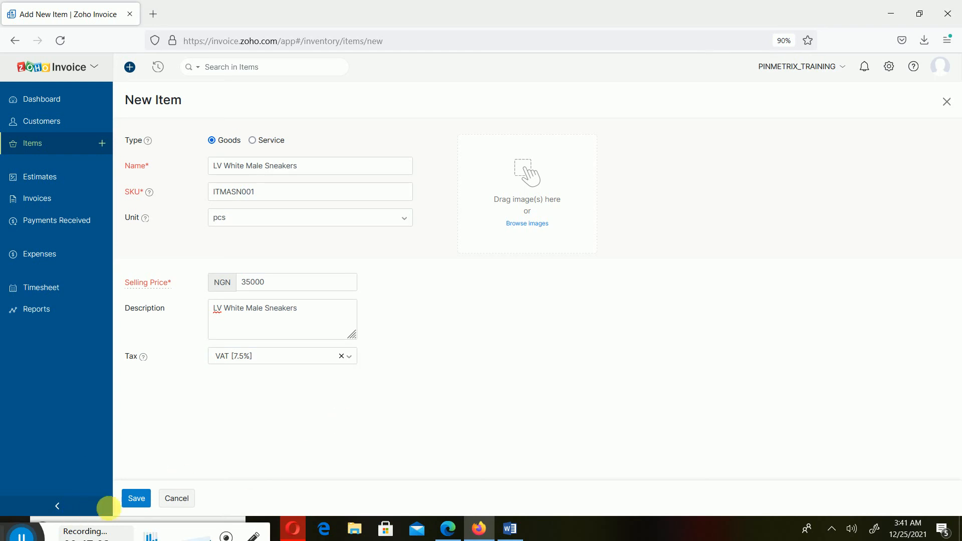
pyautogui.click(137, 499)
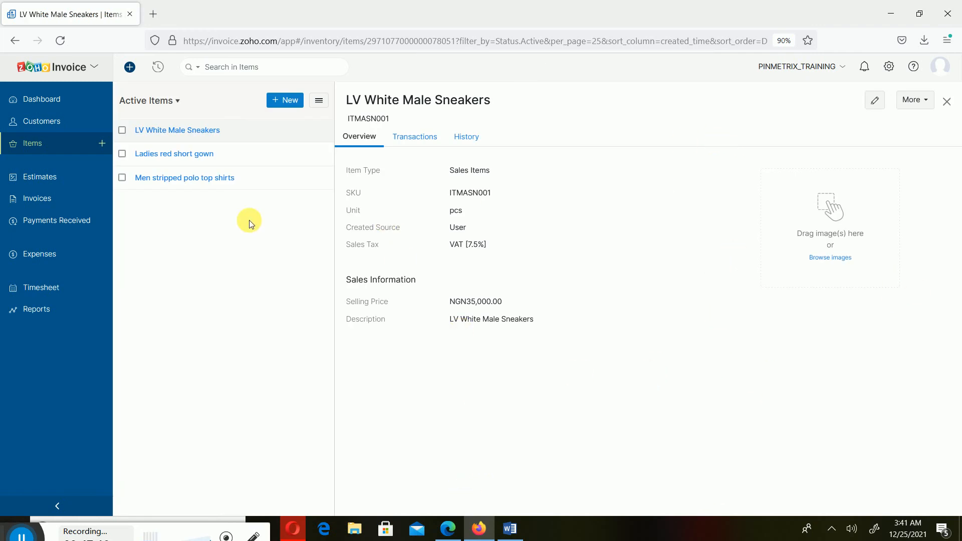
# - Open and cancel a blank new item form, then switch to the Word course outline
pyautogui.click(285, 99)
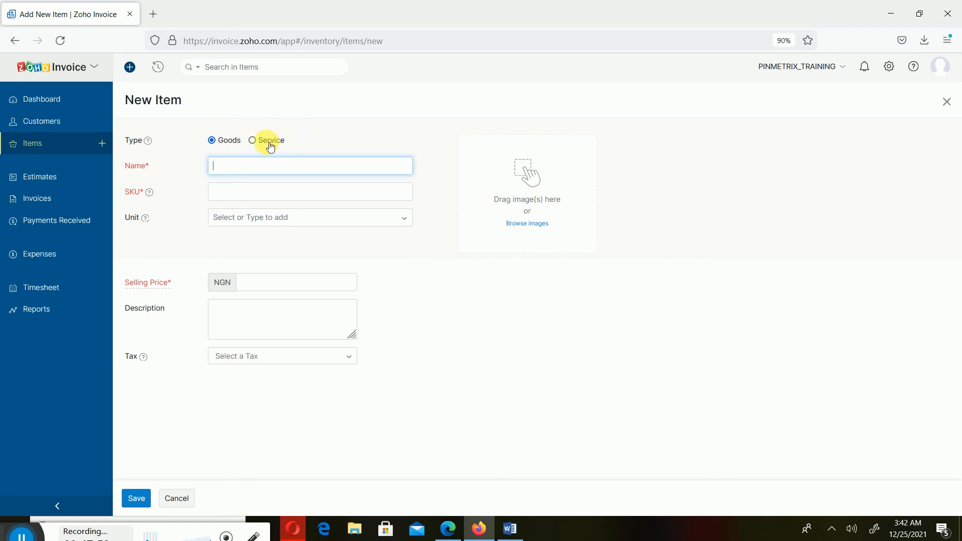
pyautogui.click(176, 498)
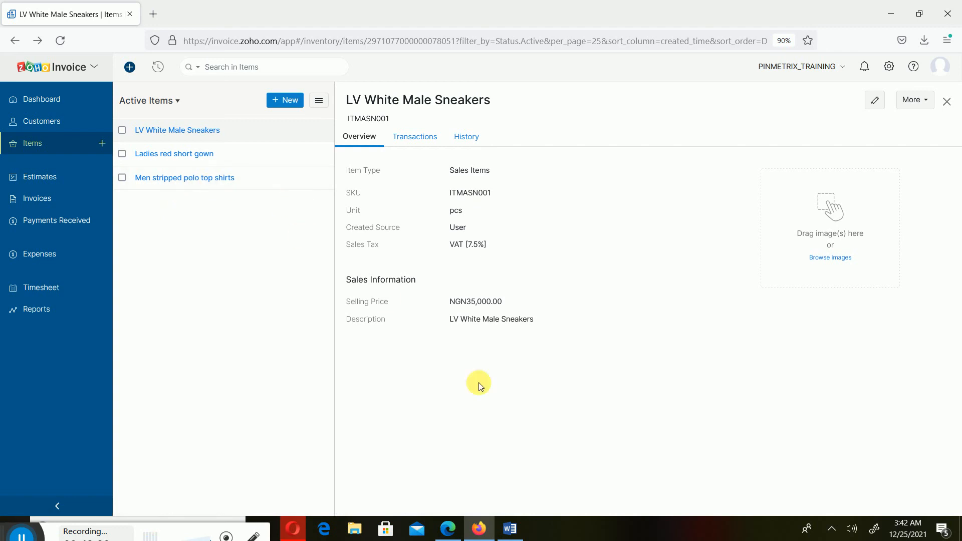
pyautogui.click(510, 529)
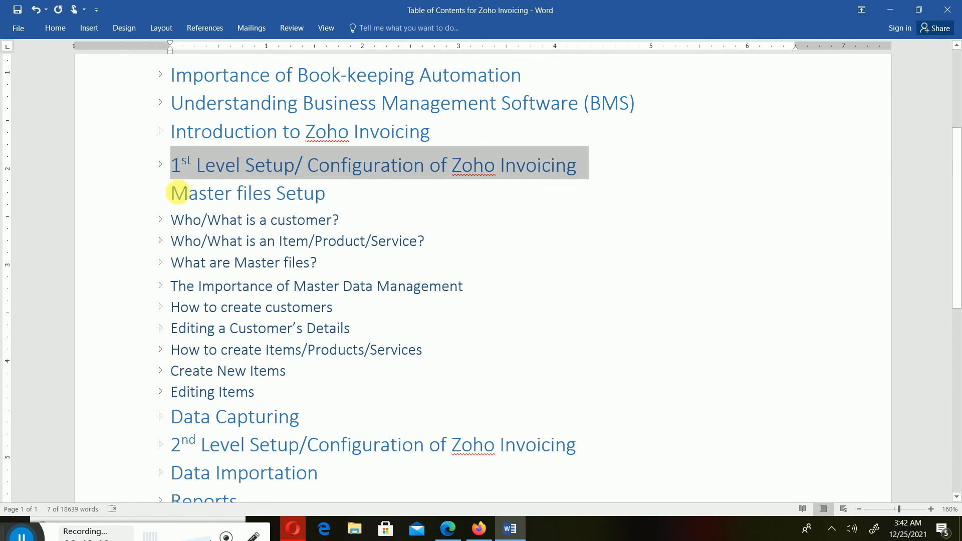
# - Expand and re-collapse the customer, Item/Product/Service, and What are Master files? sections in turn
pyautogui.click(425, 266)
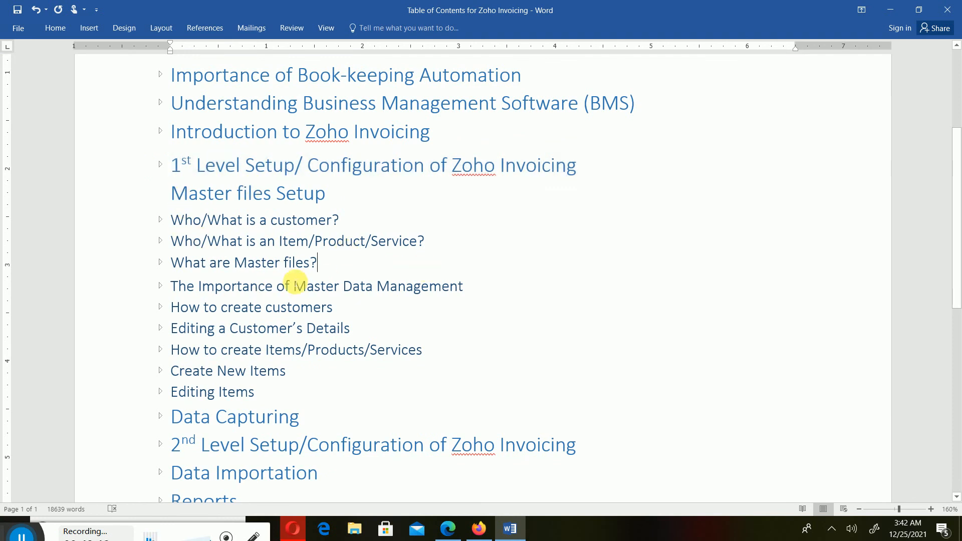
pyautogui.click(161, 219)
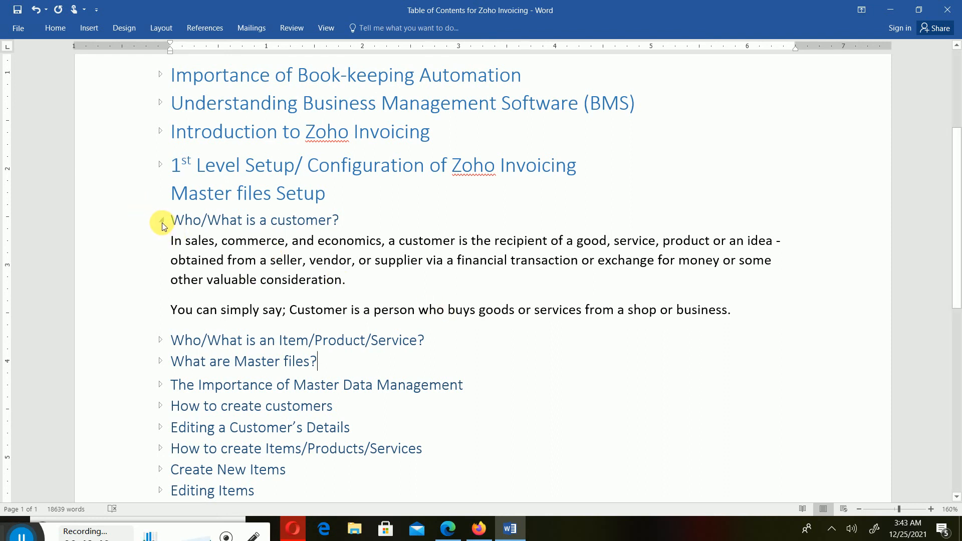
pyautogui.click(162, 221)
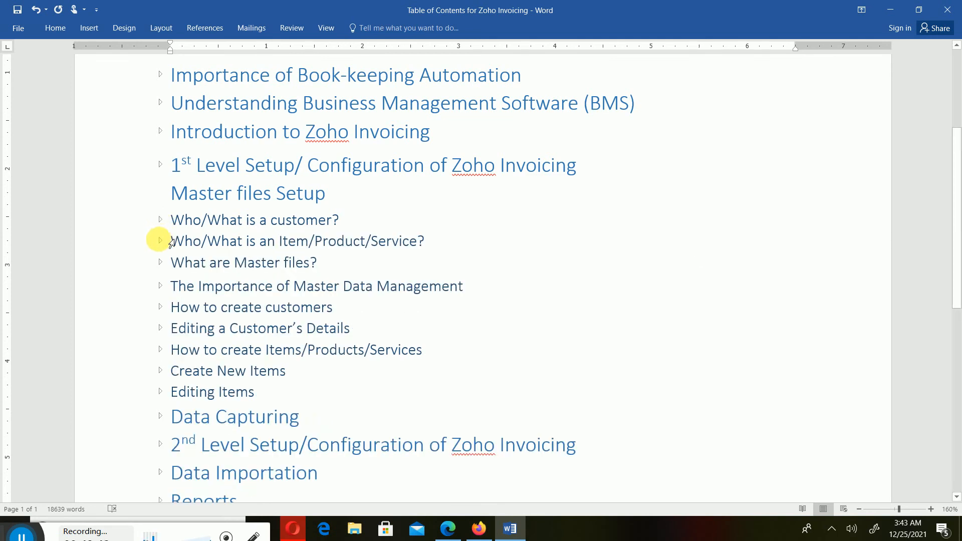
pyautogui.click(160, 241)
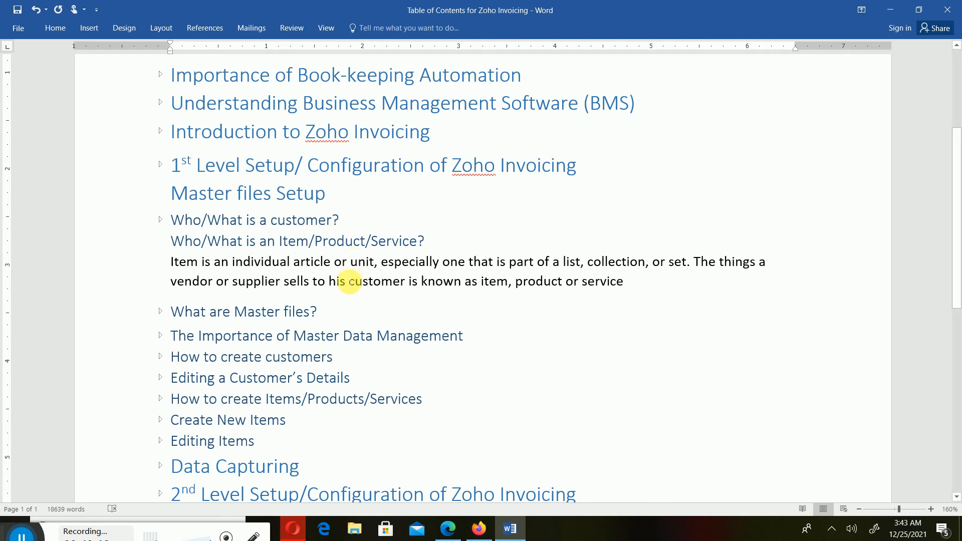
pyautogui.click(164, 242)
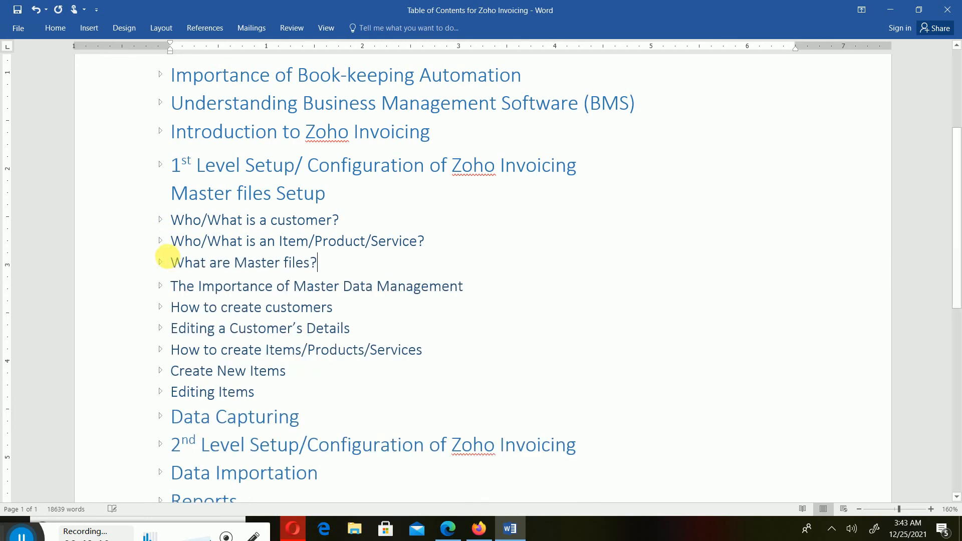
pyautogui.click(161, 262)
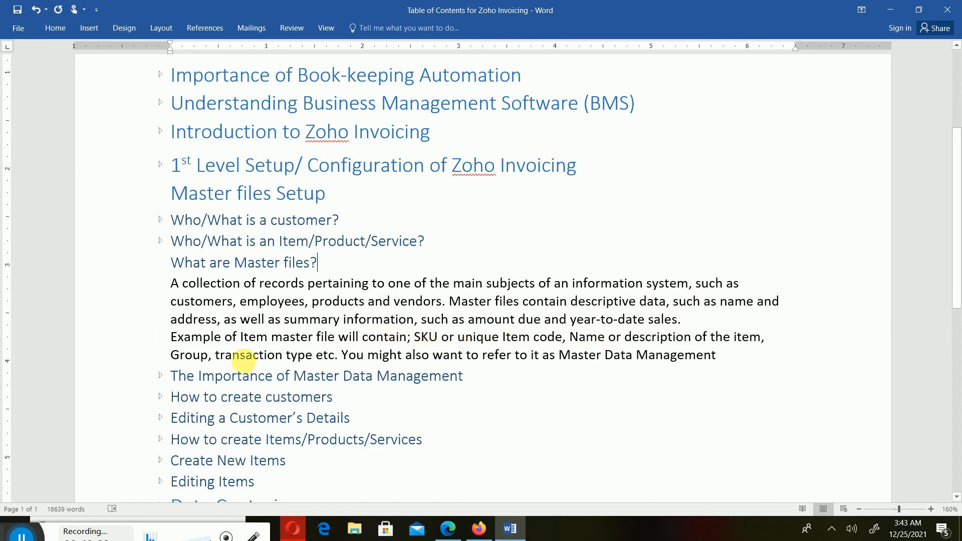
pyautogui.click(162, 264)
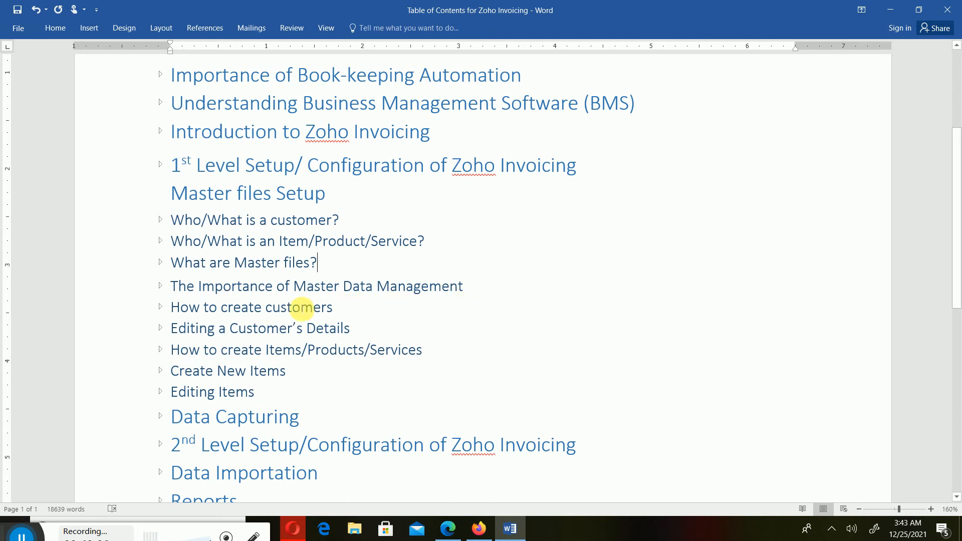
# - Expand the How to create customers section, scroll through its content, then fold it back up
pyautogui.click(160, 307)
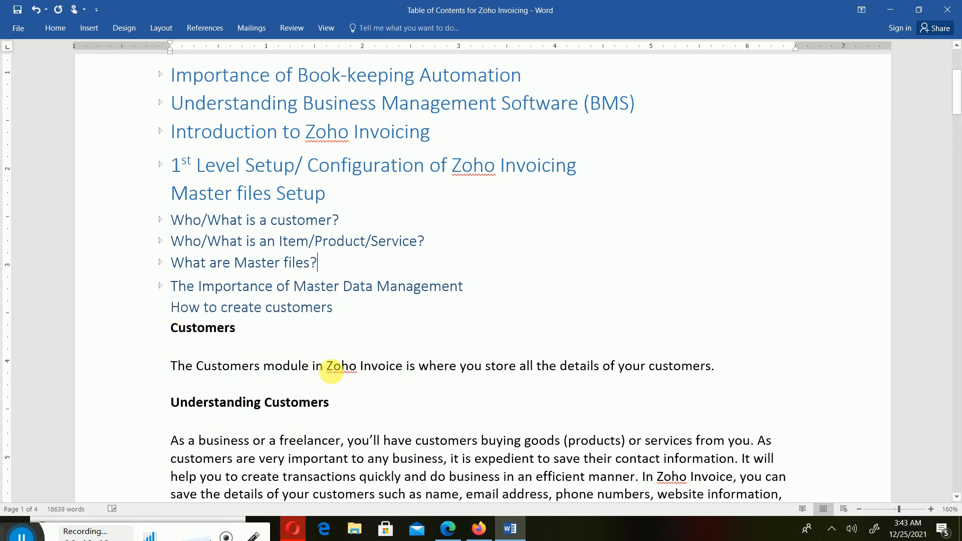
pyautogui.scroll(-2, 331, 372)
pyautogui.scroll(-2, 331, 373)
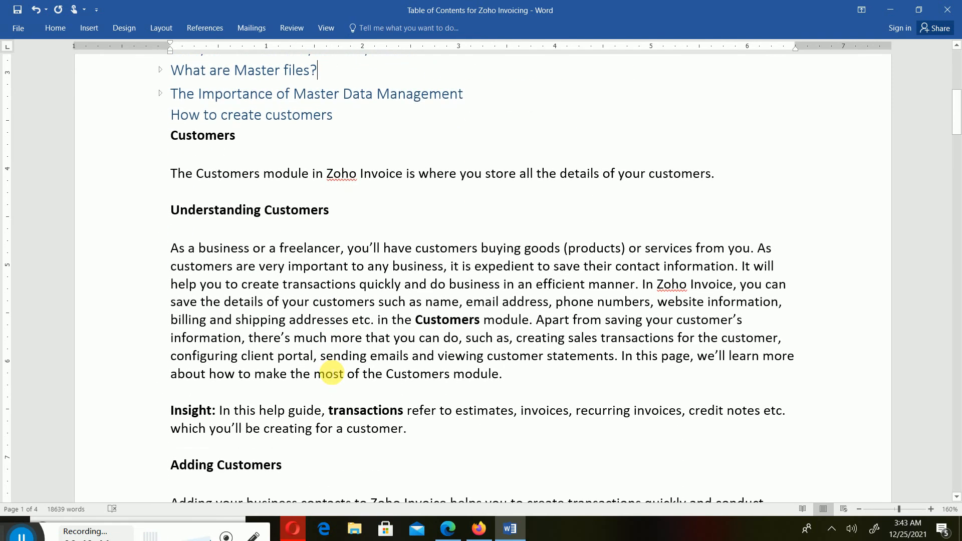
pyautogui.scroll(-6, 331, 374)
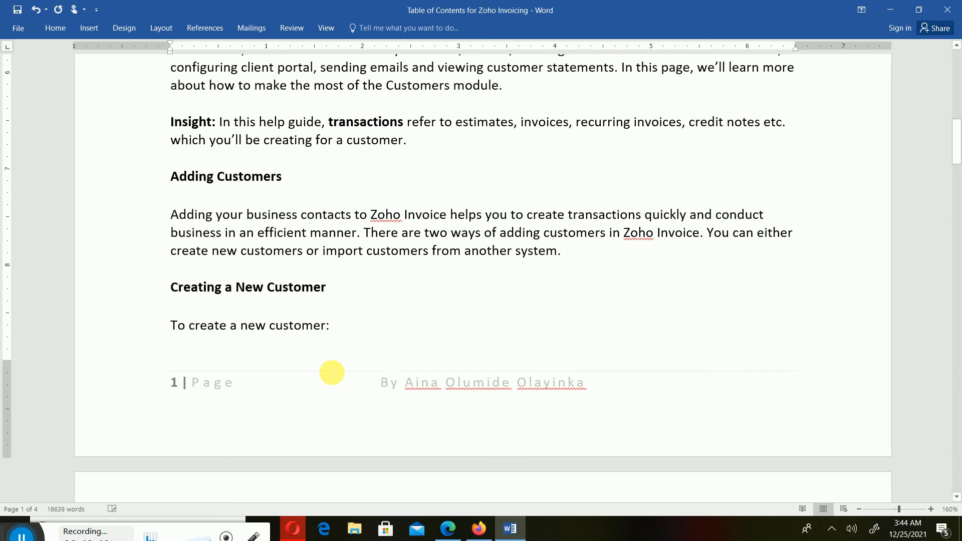
pyautogui.scroll(-8, 332, 373)
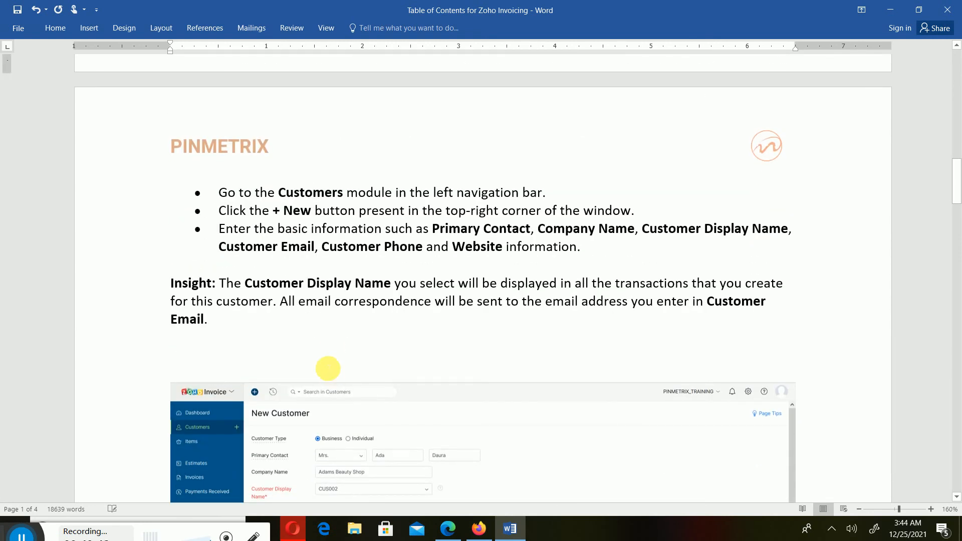
pyautogui.scroll(-12, 328, 369)
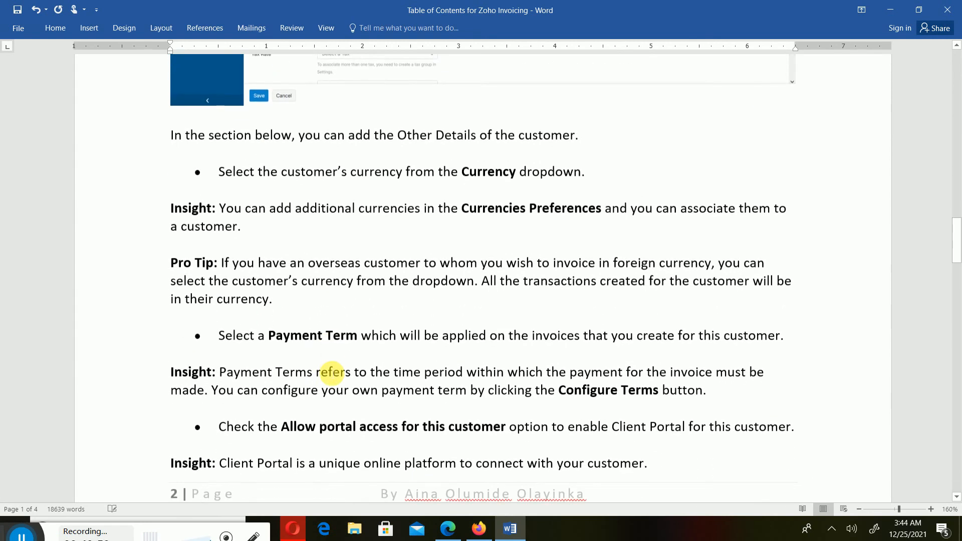
pyautogui.scroll(5, 331, 372)
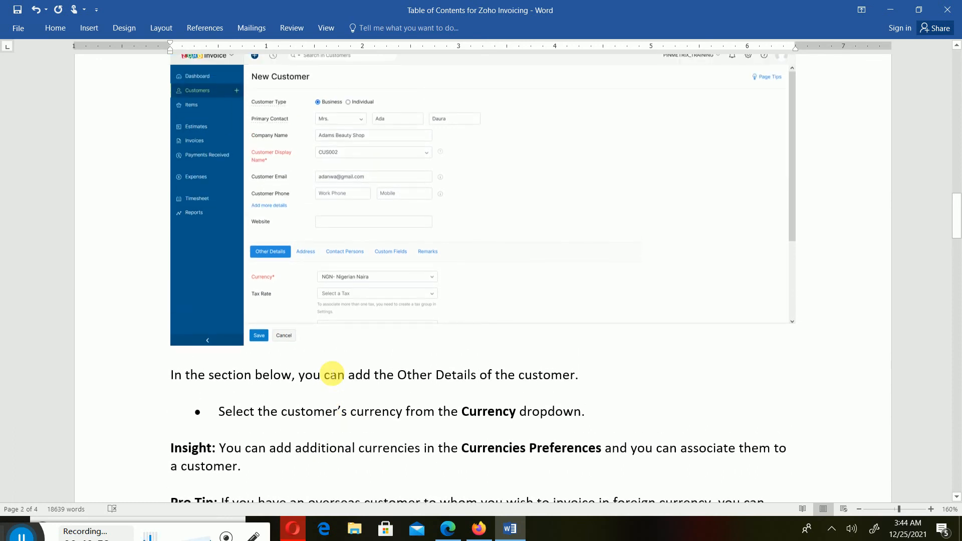
pyautogui.scroll(14, 331, 374)
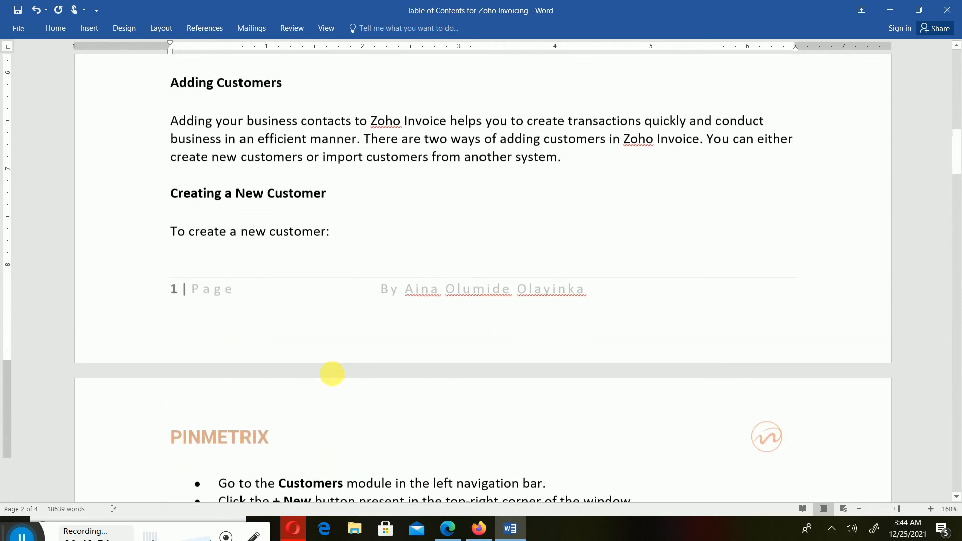
pyautogui.scroll(12, 332, 374)
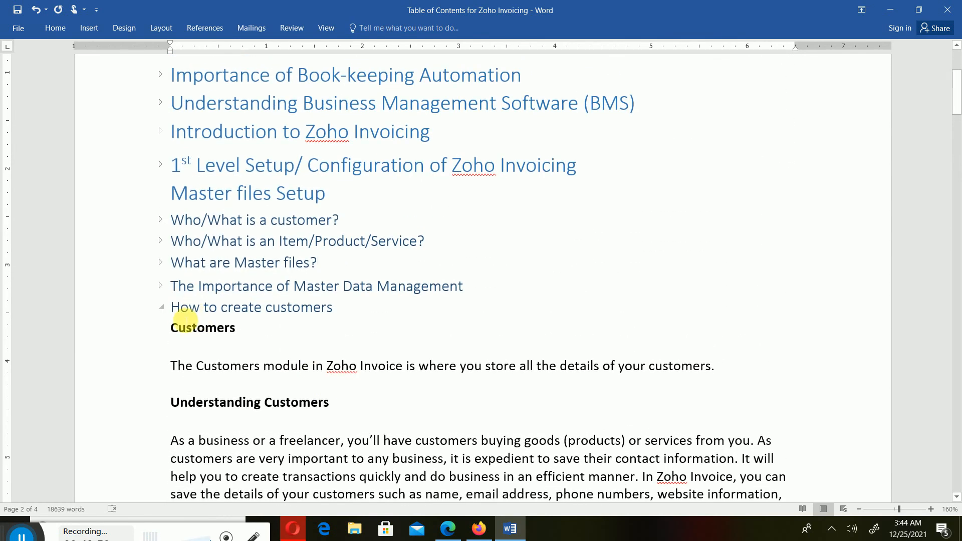
pyautogui.click(162, 307)
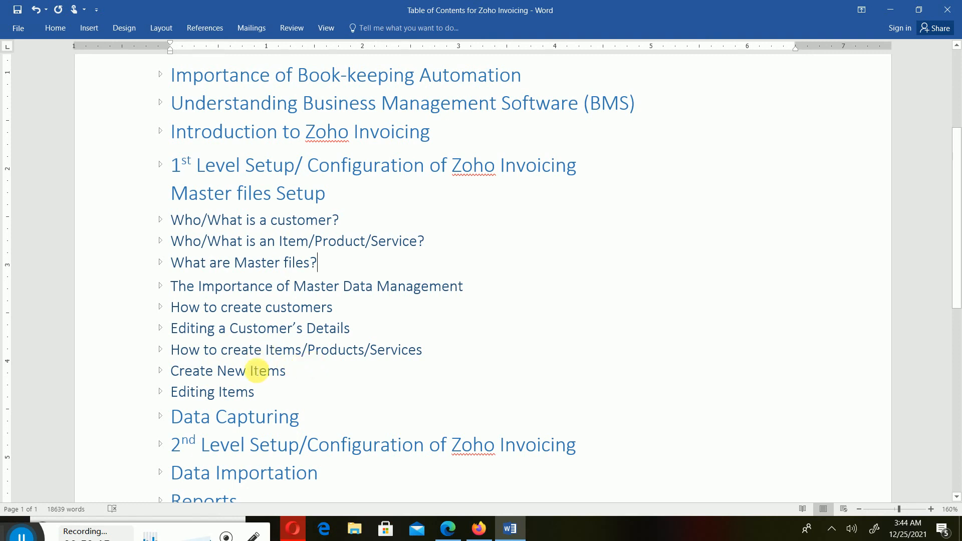
pyautogui.click(161, 372)
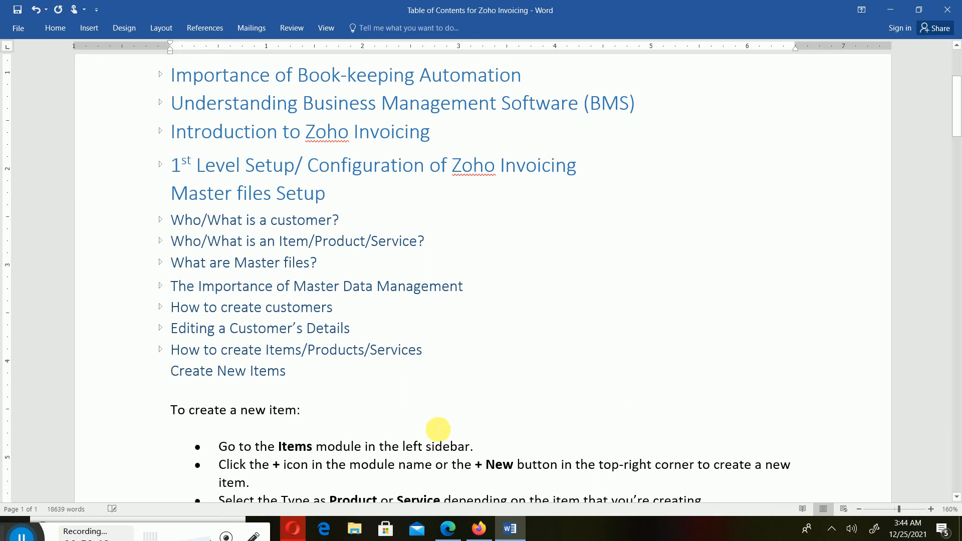
pyautogui.scroll(-4, 440, 426)
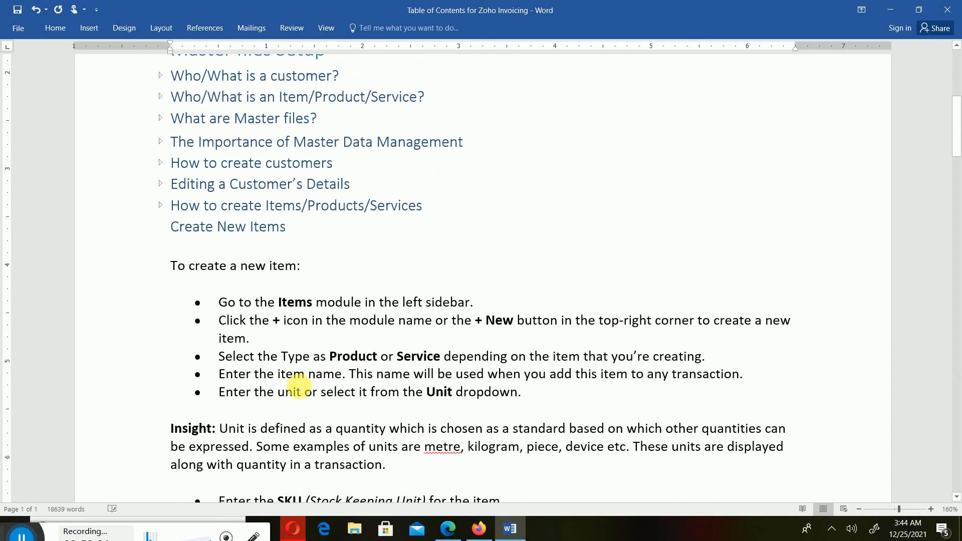
pyautogui.scroll(-7, 370, 392)
pyautogui.scroll(-10, 370, 392)
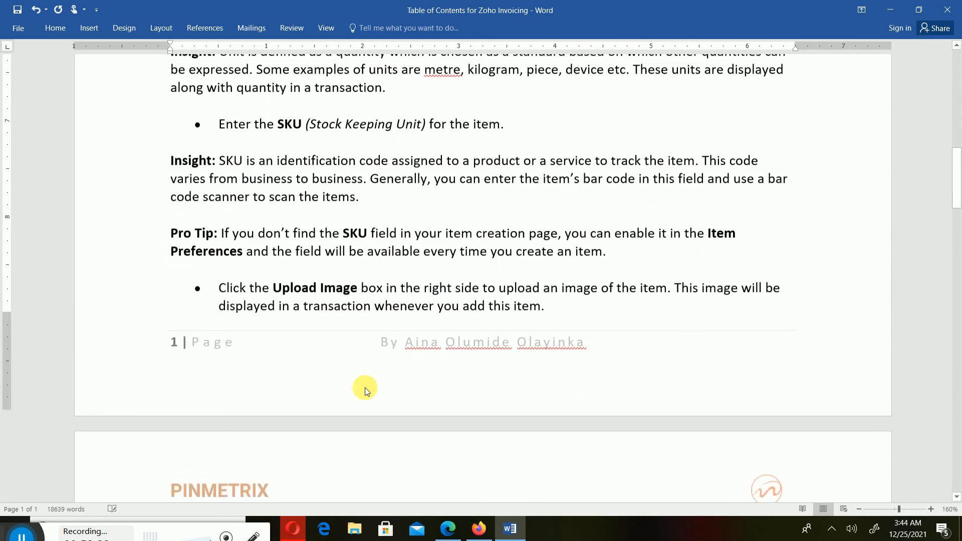
pyautogui.scroll(-8, 370, 393)
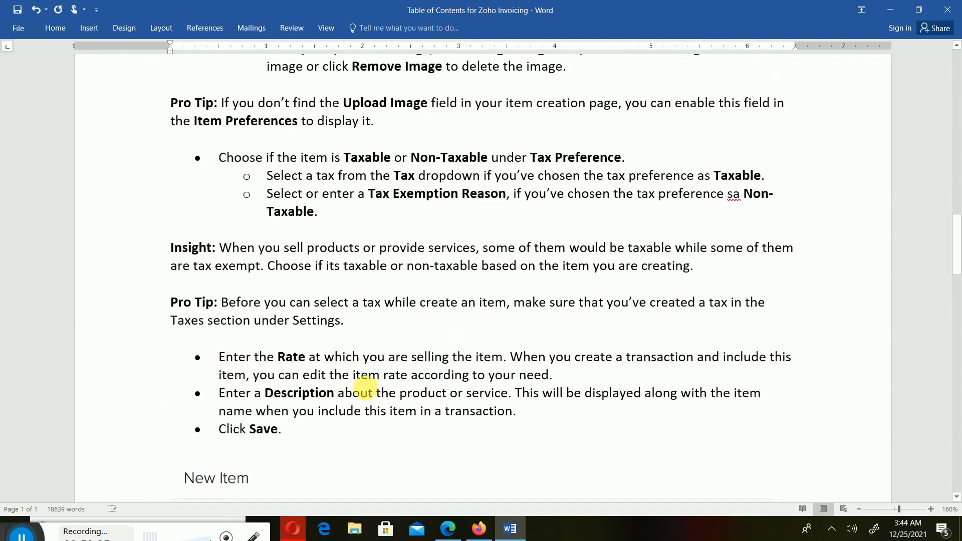
pyautogui.scroll(-6, 370, 393)
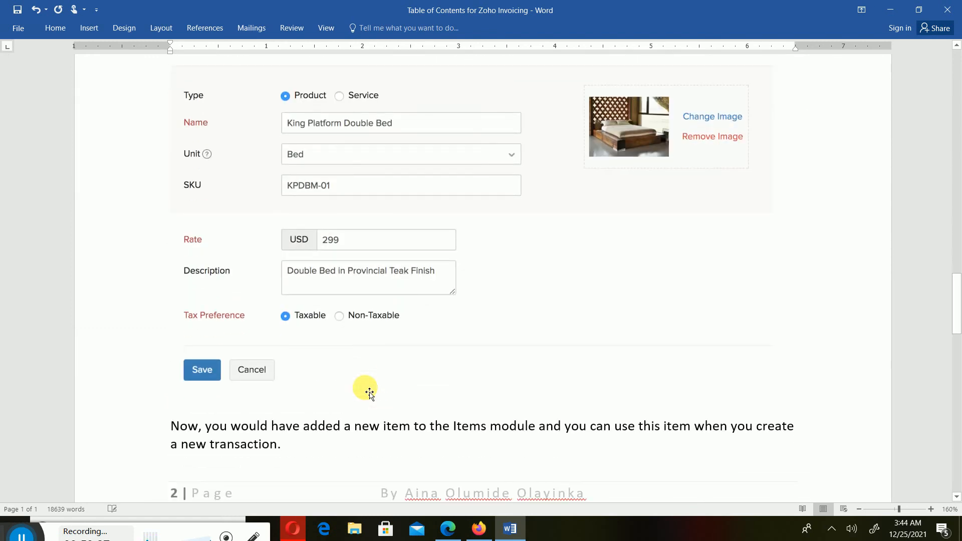
pyautogui.scroll(-5, 369, 391)
pyautogui.scroll(-4, 369, 390)
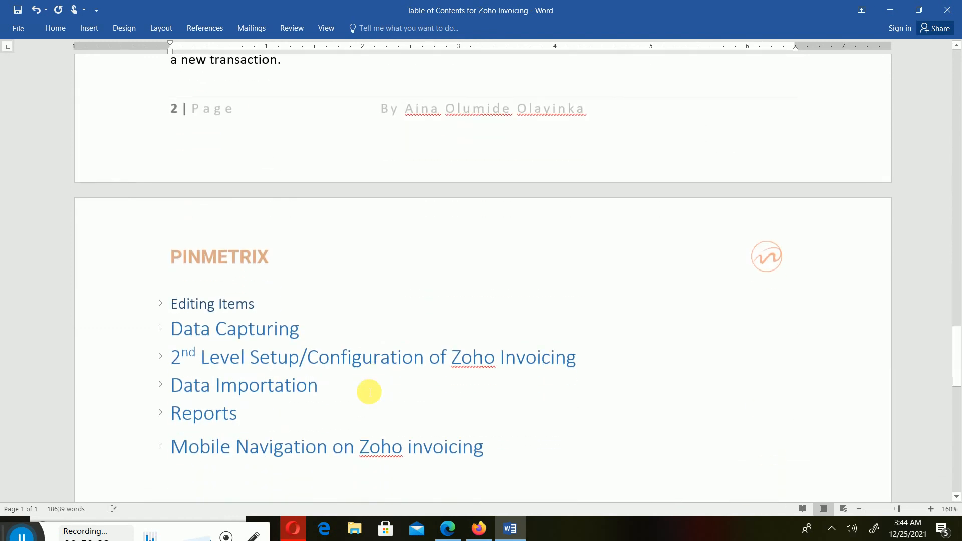
pyautogui.scroll(15, 370, 394)
pyautogui.scroll(20, 370, 386)
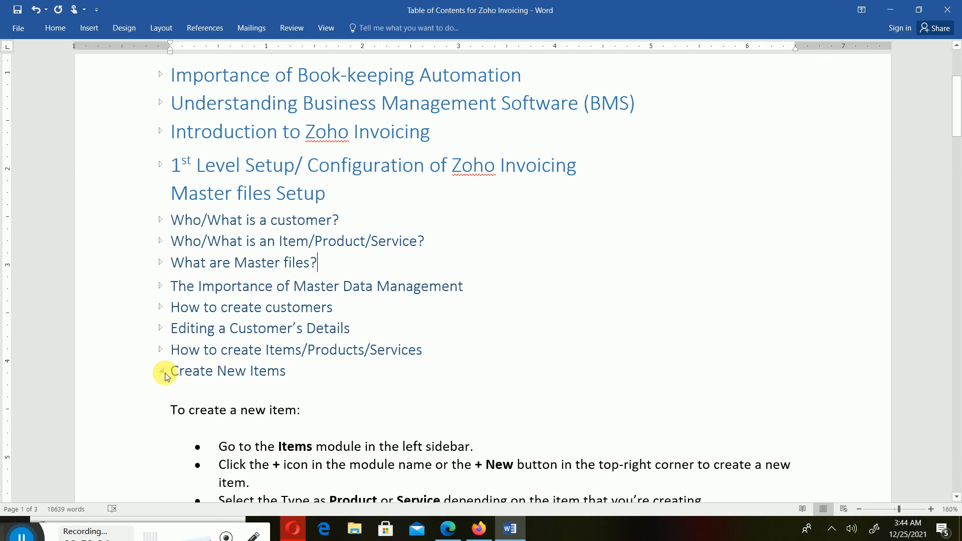
pyautogui.click(161, 371)
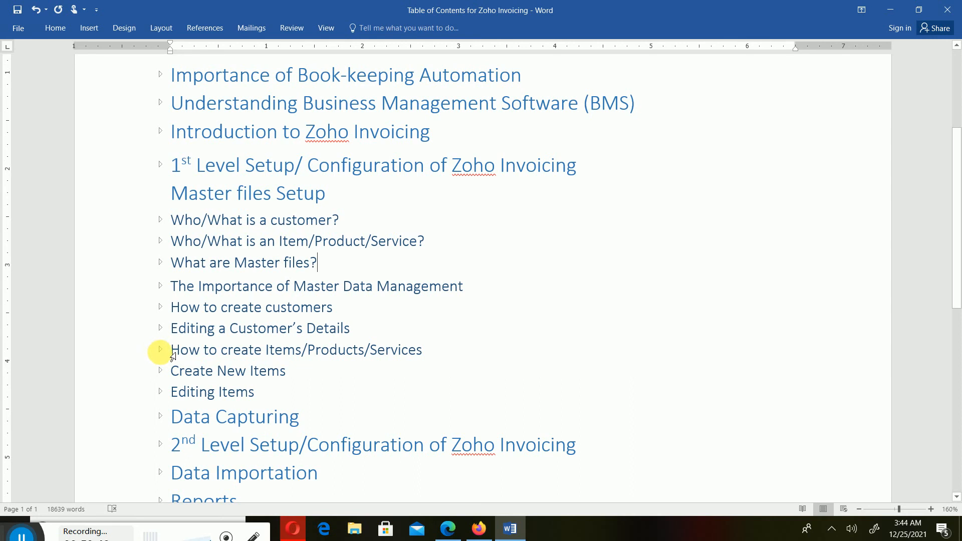
pyautogui.click(159, 352)
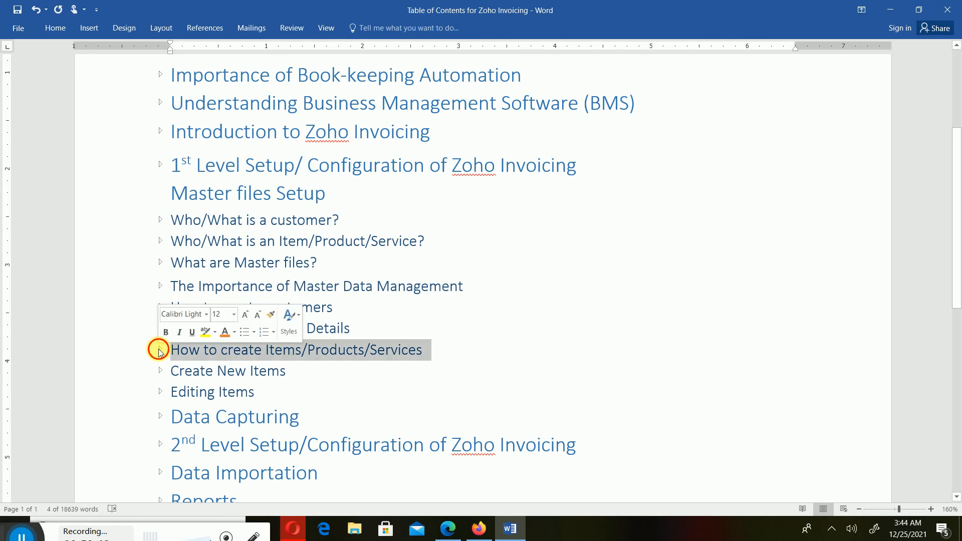
pyautogui.click(159, 351)
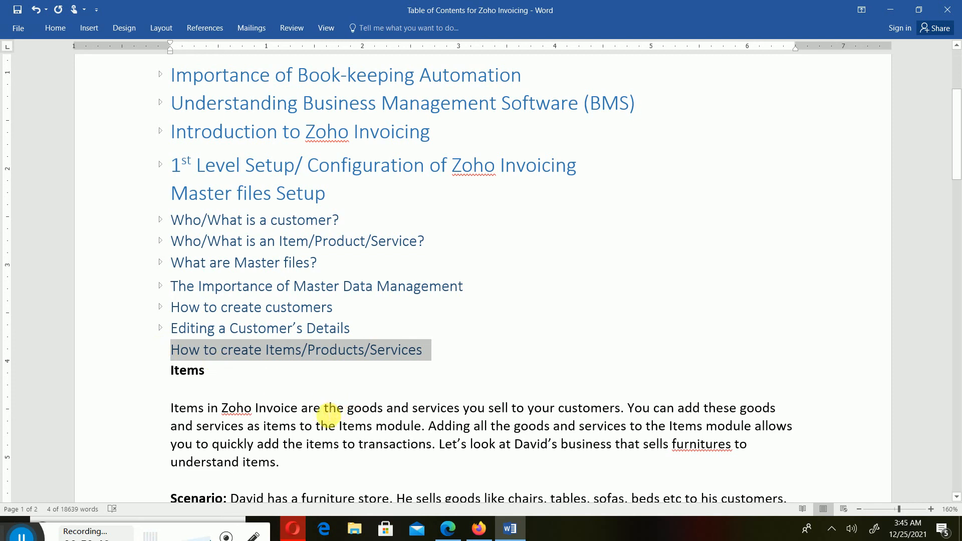
pyautogui.scroll(-2, 329, 415)
pyautogui.scroll(-1, 328, 415)
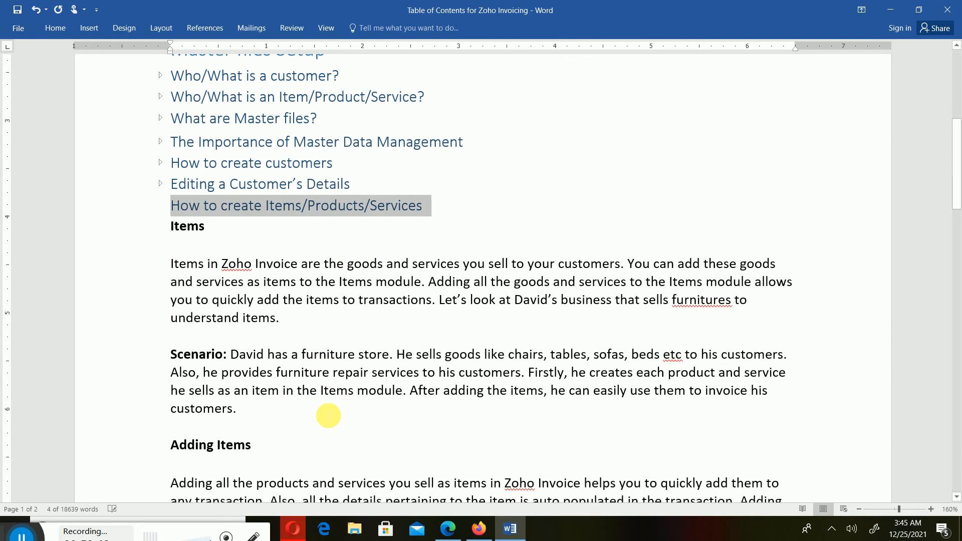
pyautogui.scroll(-5, 432, 425)
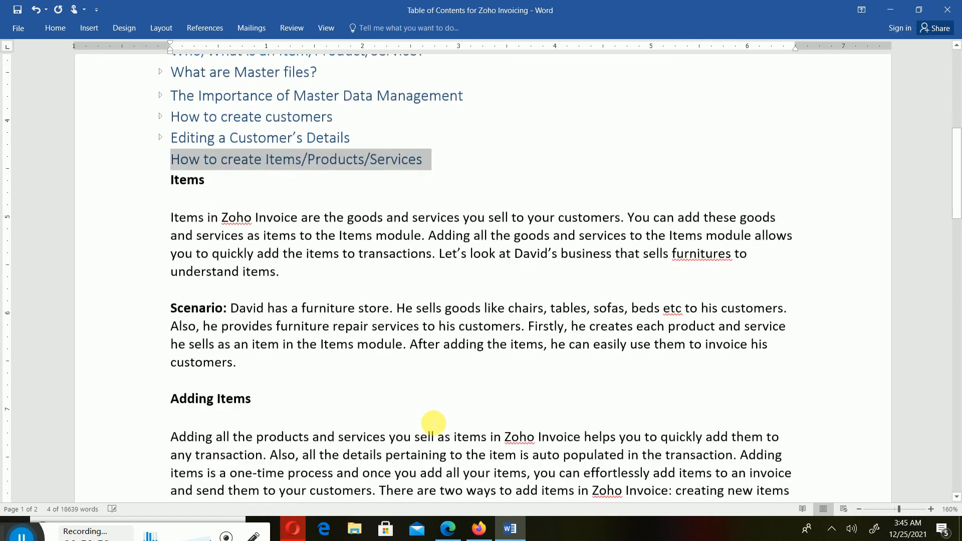
pyautogui.scroll(7, 431, 425)
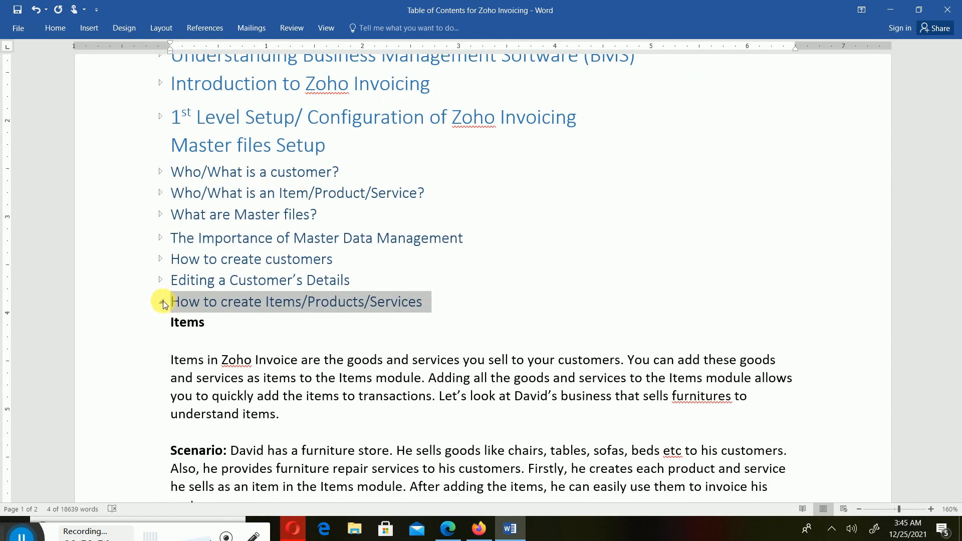
pyautogui.click(163, 302)
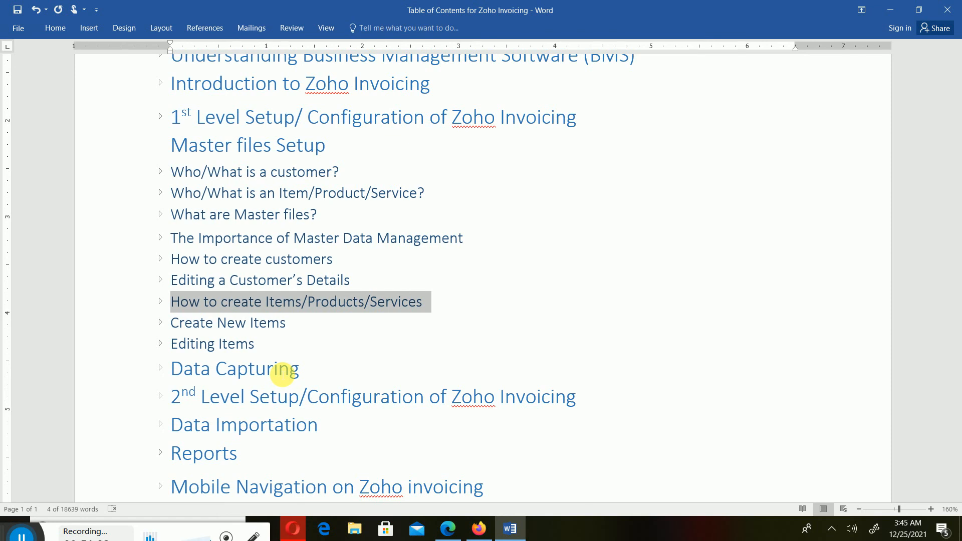
pyautogui.scroll(2, 118, 311)
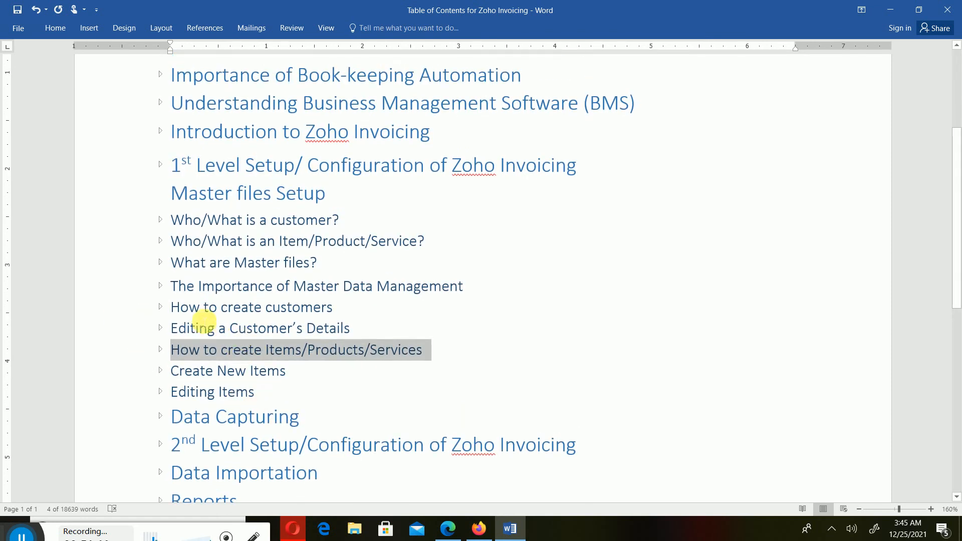